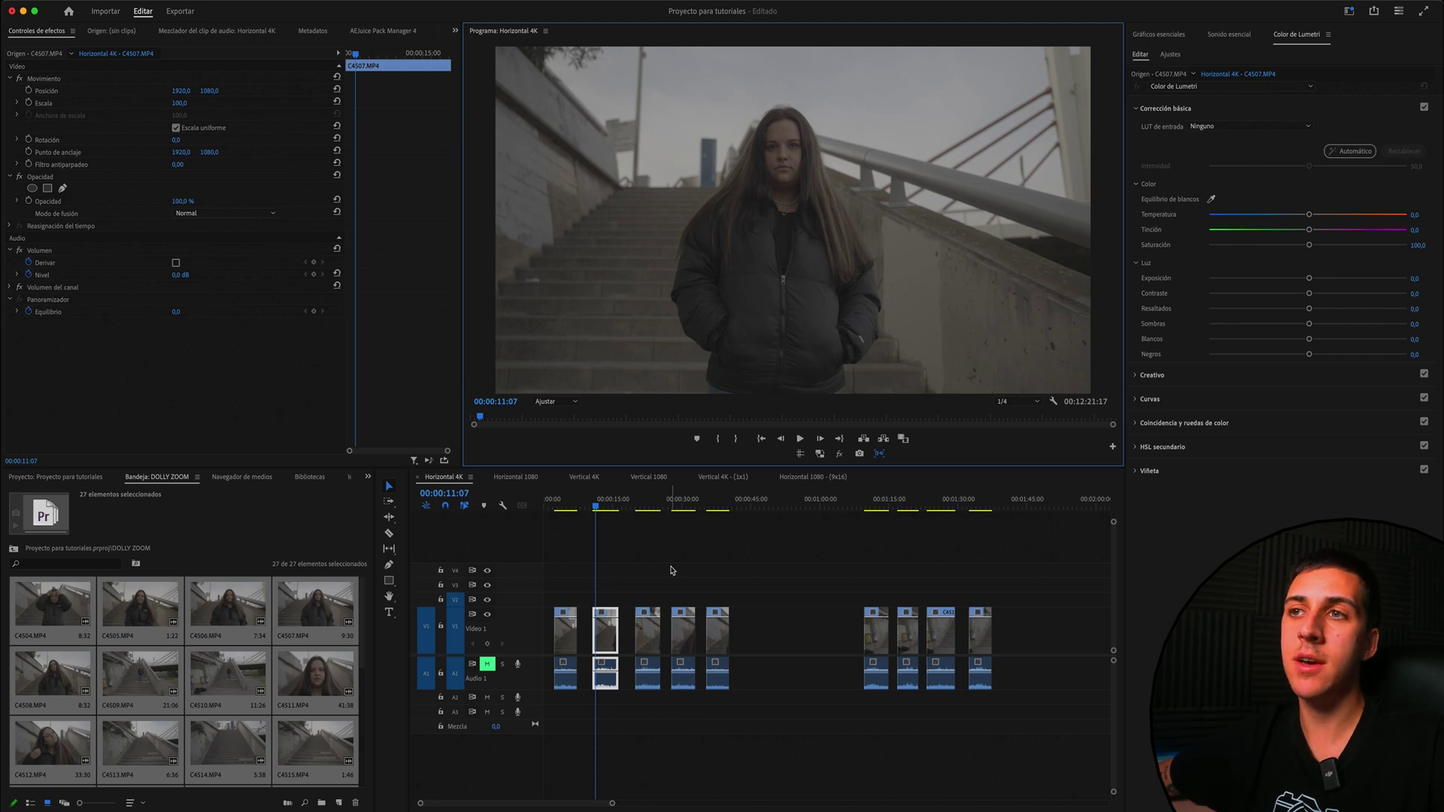
left_click(654, 537)
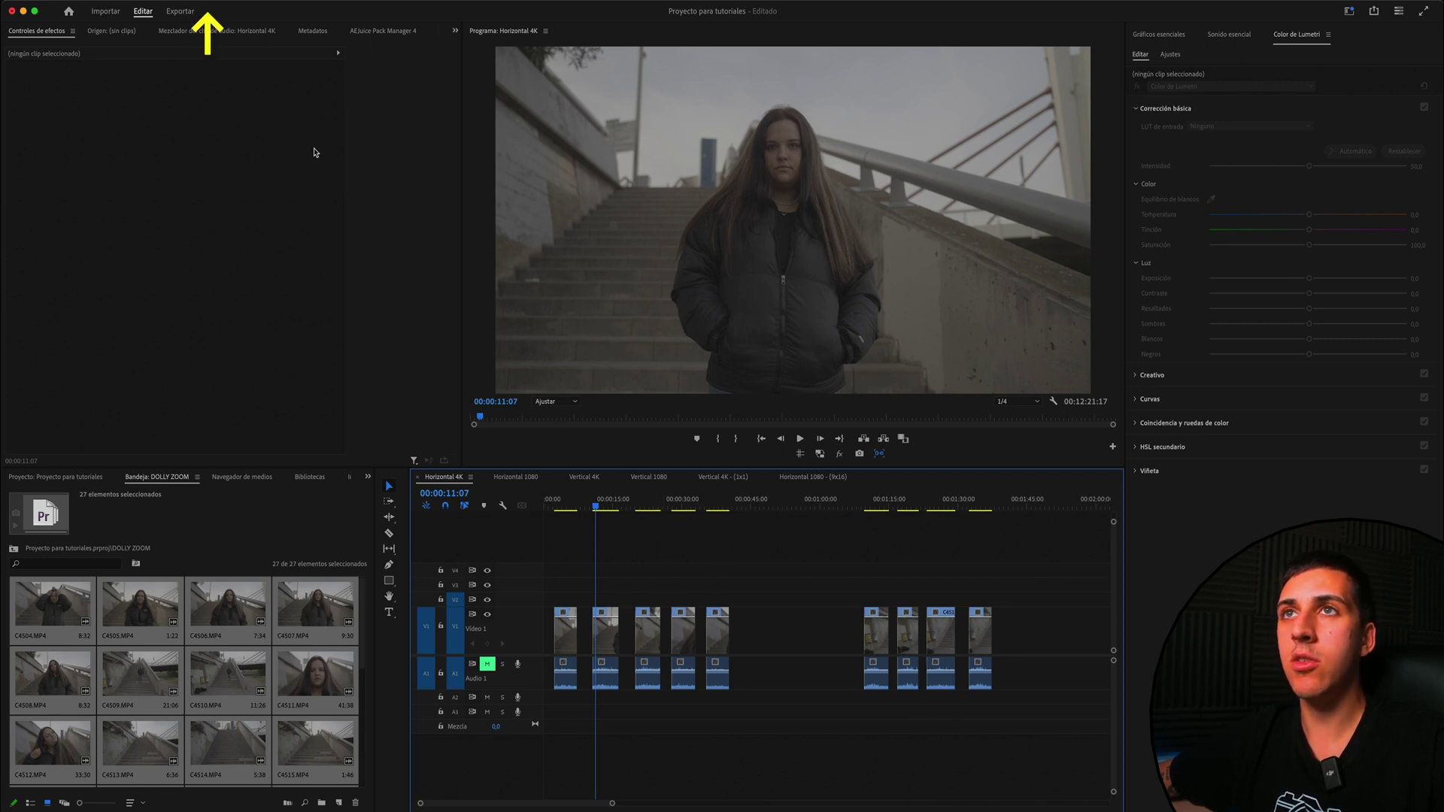
mouse_move(222, 40)
left_click(208, 6)
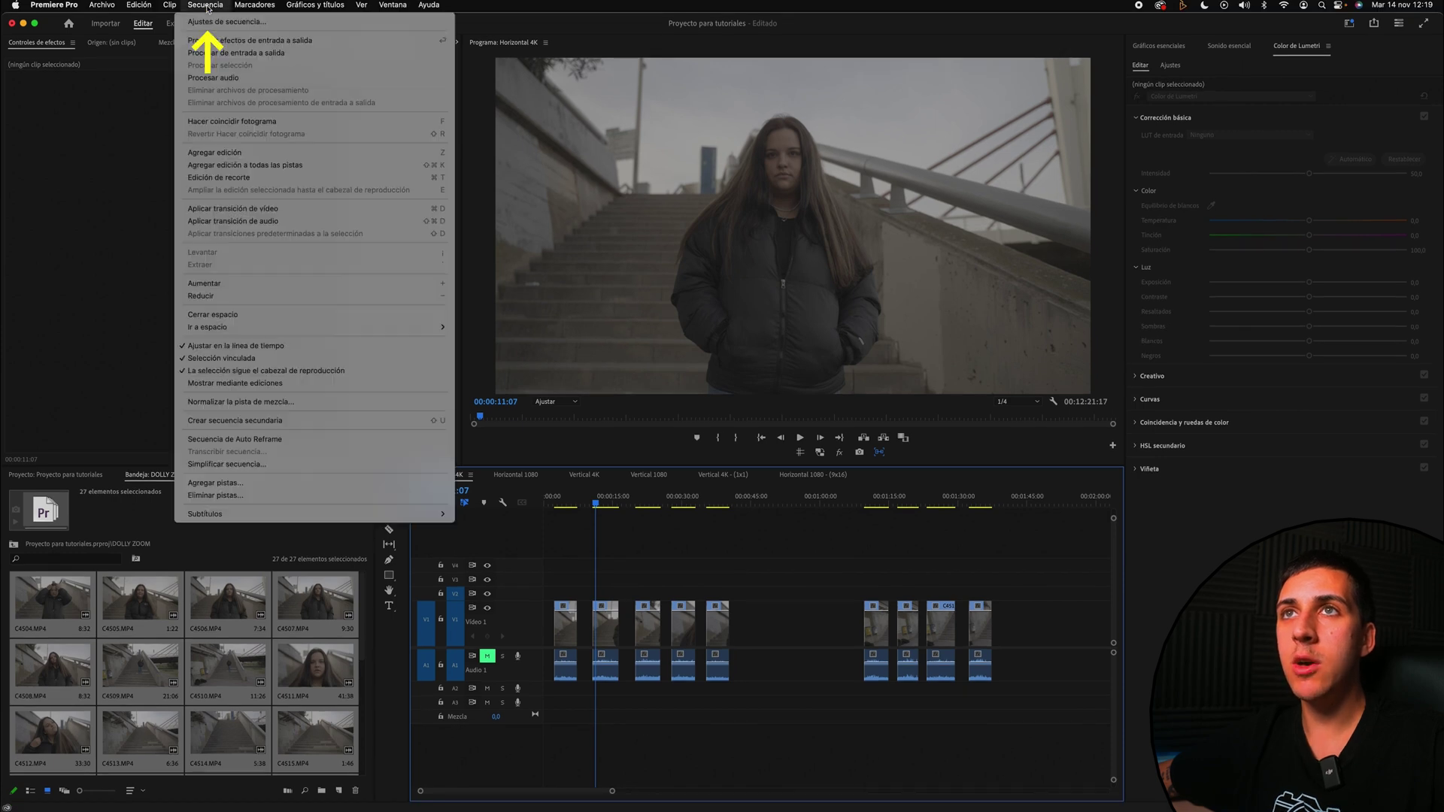
left_click(224, 23)
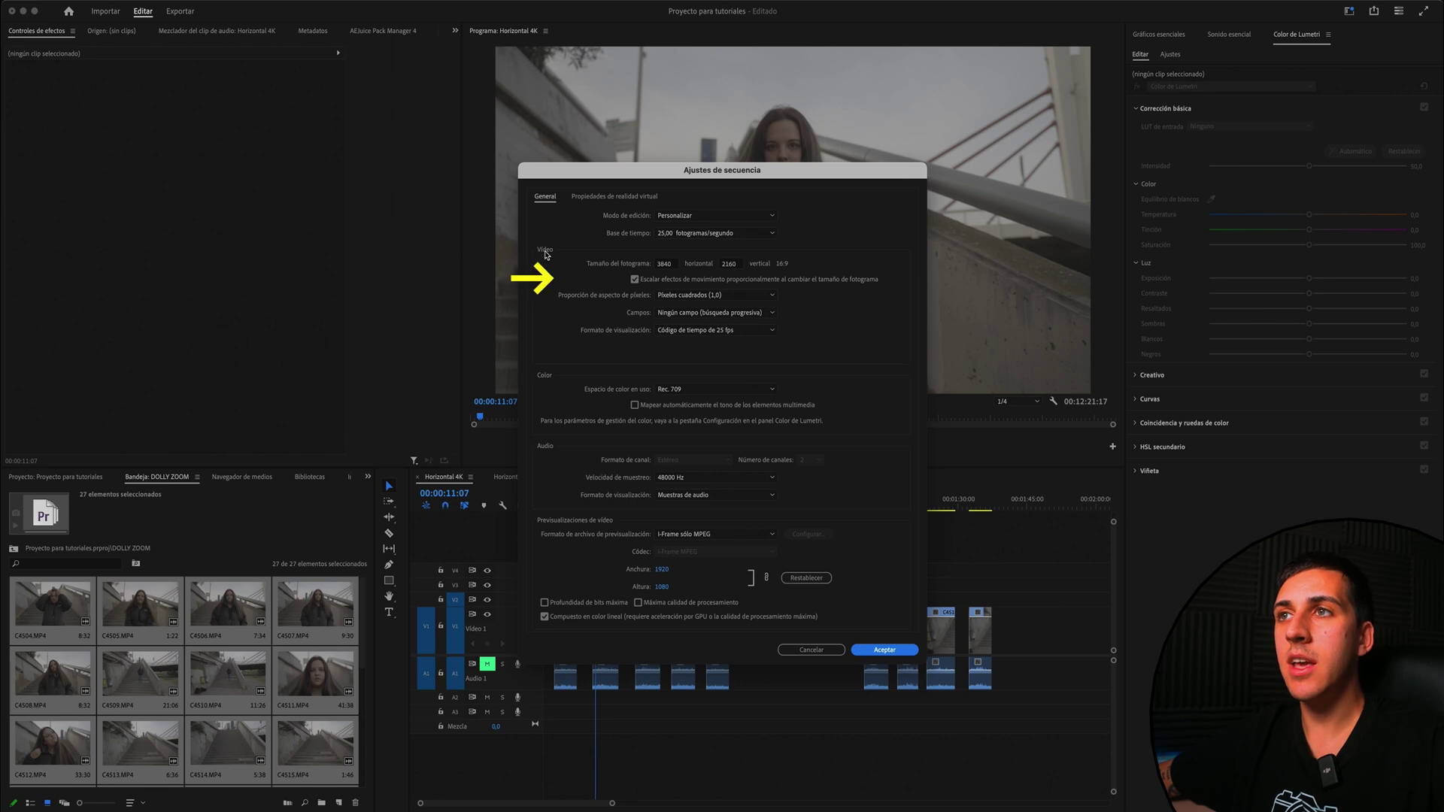
left_click(666, 264)
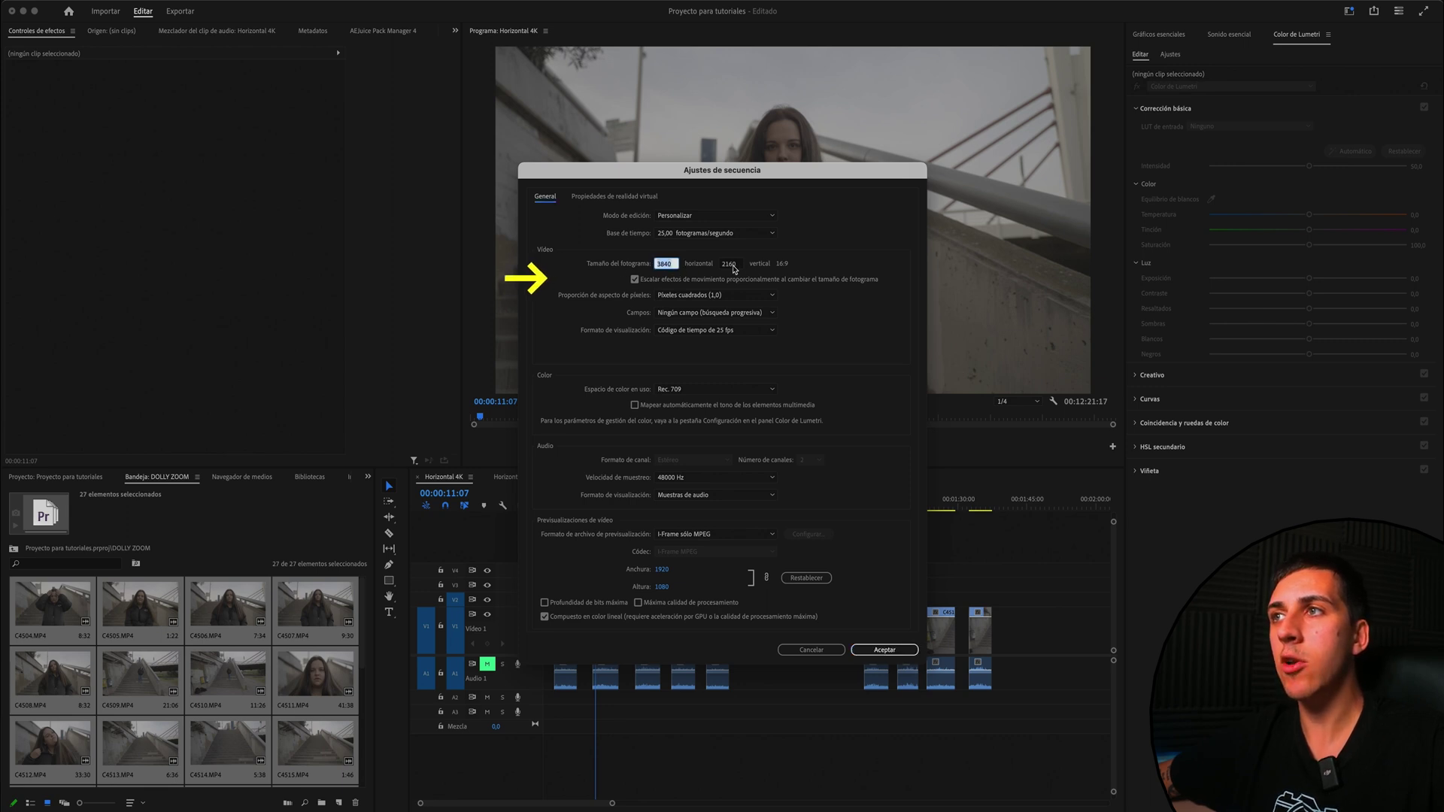
key("Return")
left_click_drag(739, 582, 553, 668)
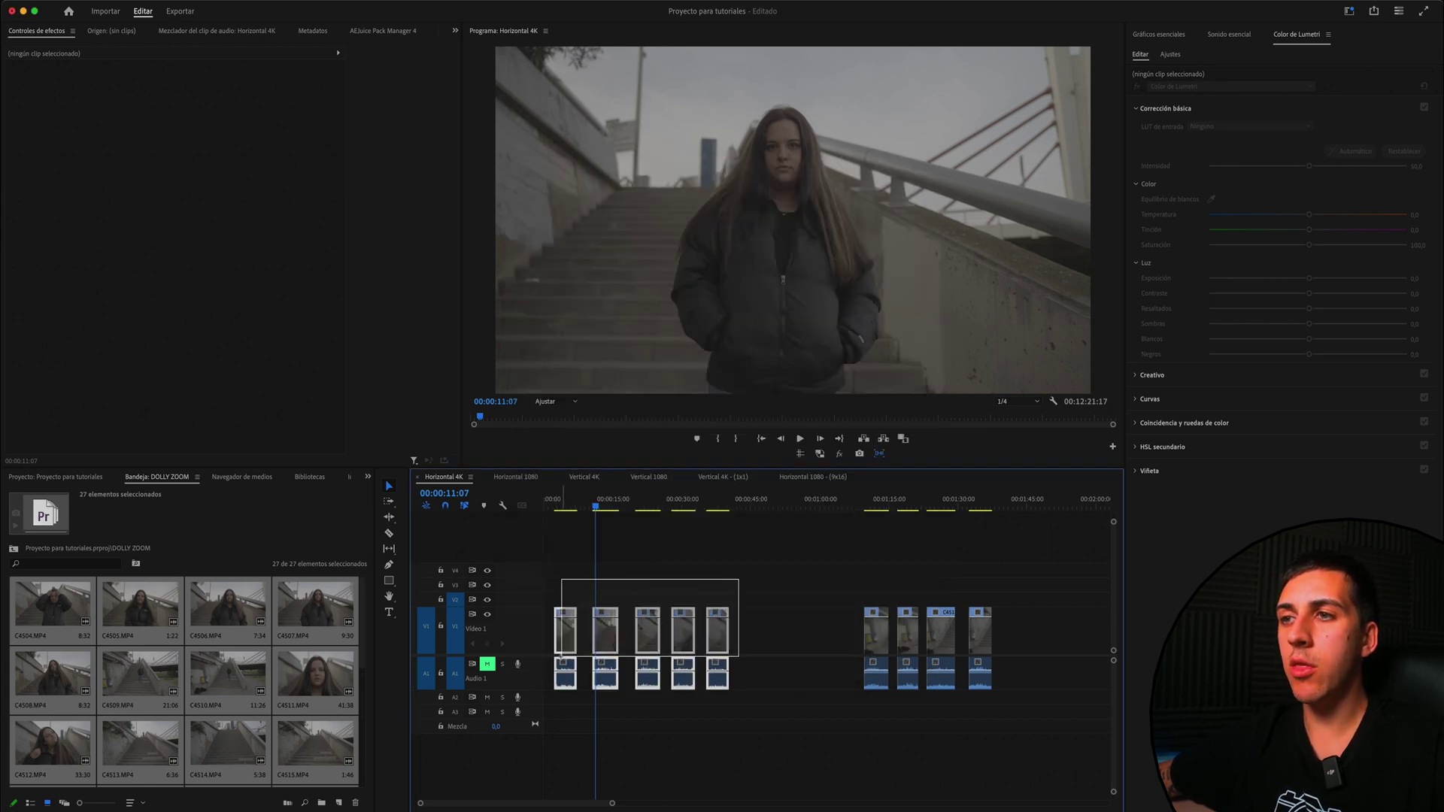
left_click_drag(553, 668, 740, 655)
mouse_move(821, 570)
left_mouse_down()
mouse_move(1019, 703)
mouse_move(635, 564)
left_mouse_up()
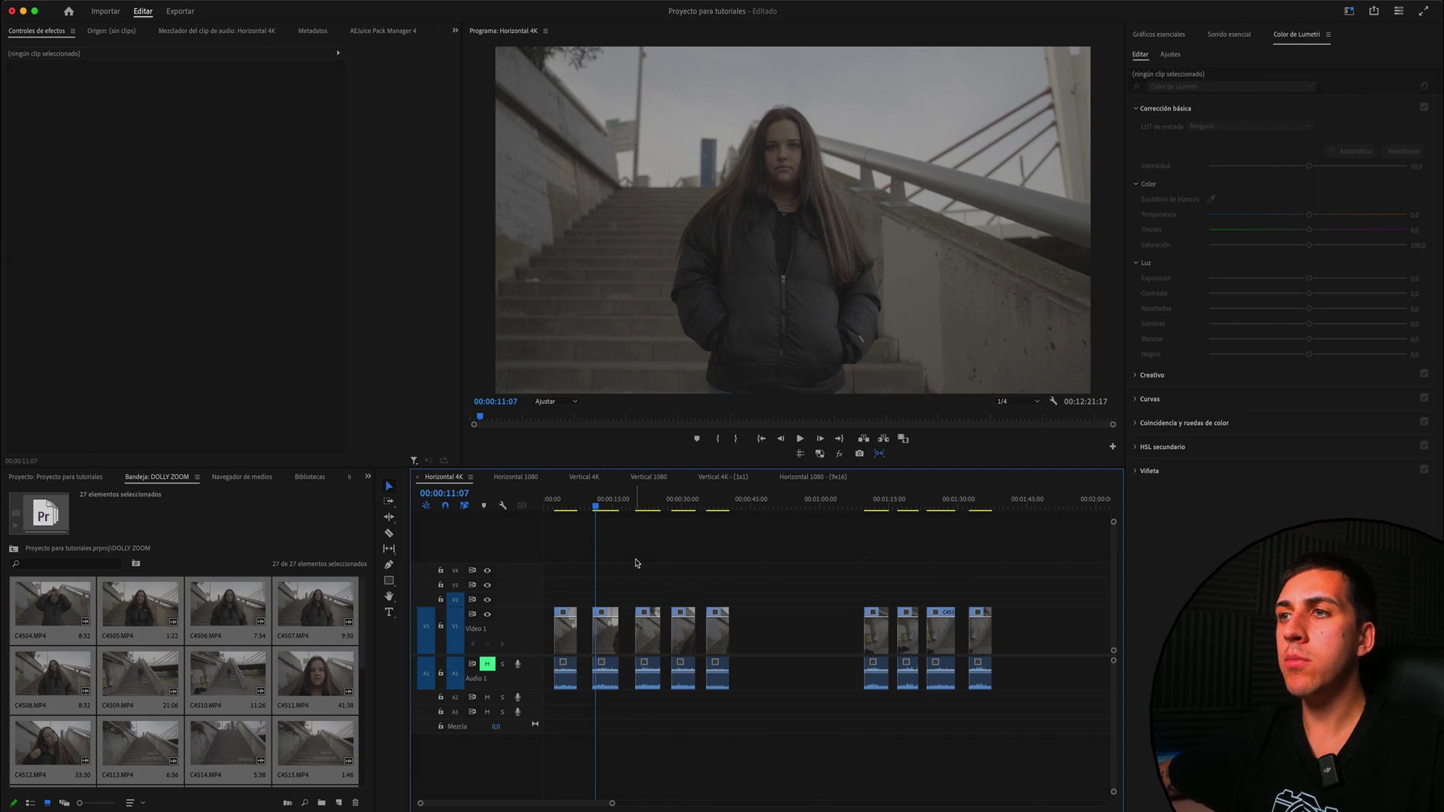
Step: Preview clip C4507, then add starting Position and Scale (100) keyframes, shifting the Position keyframe later
left_click(609, 624)
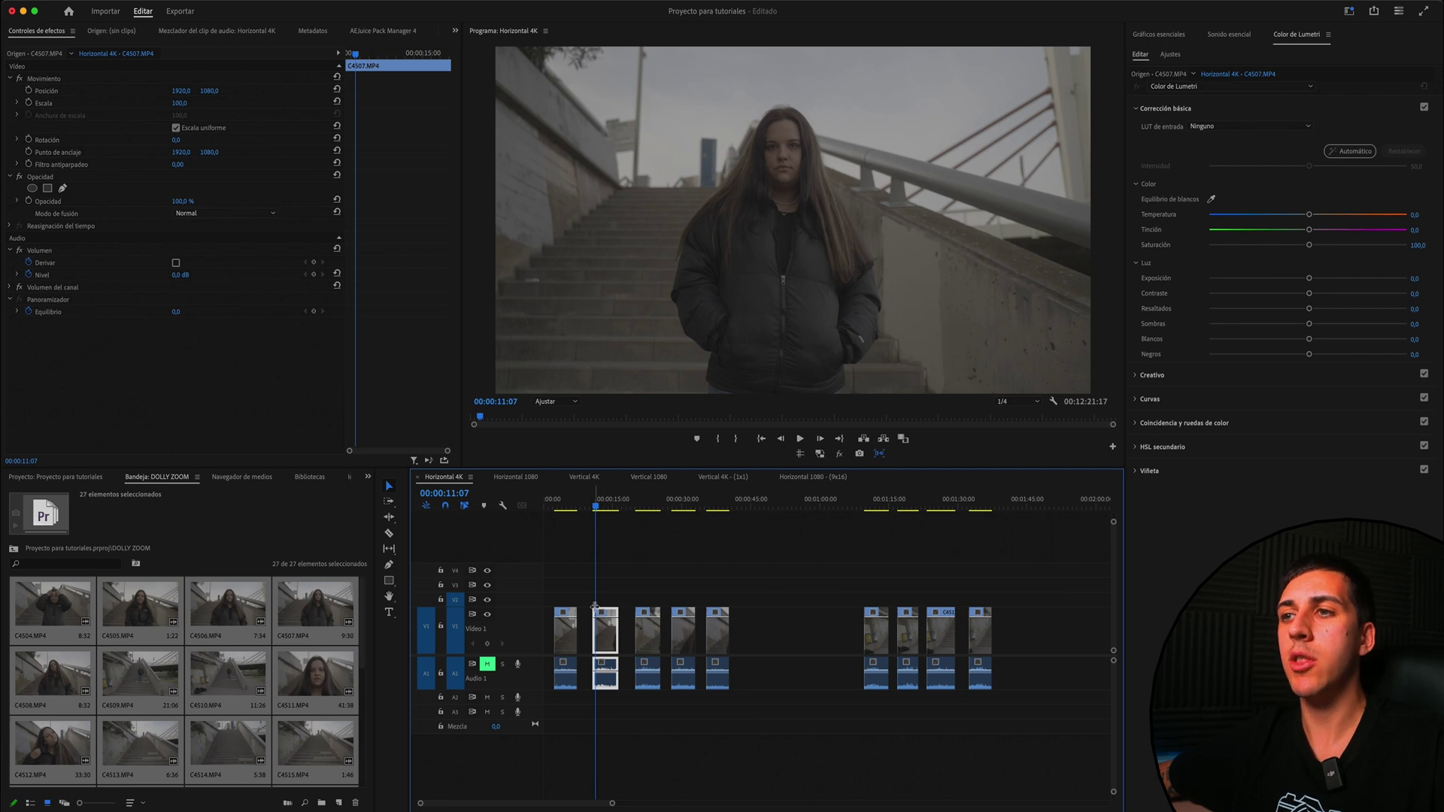
key("space")
key("space")
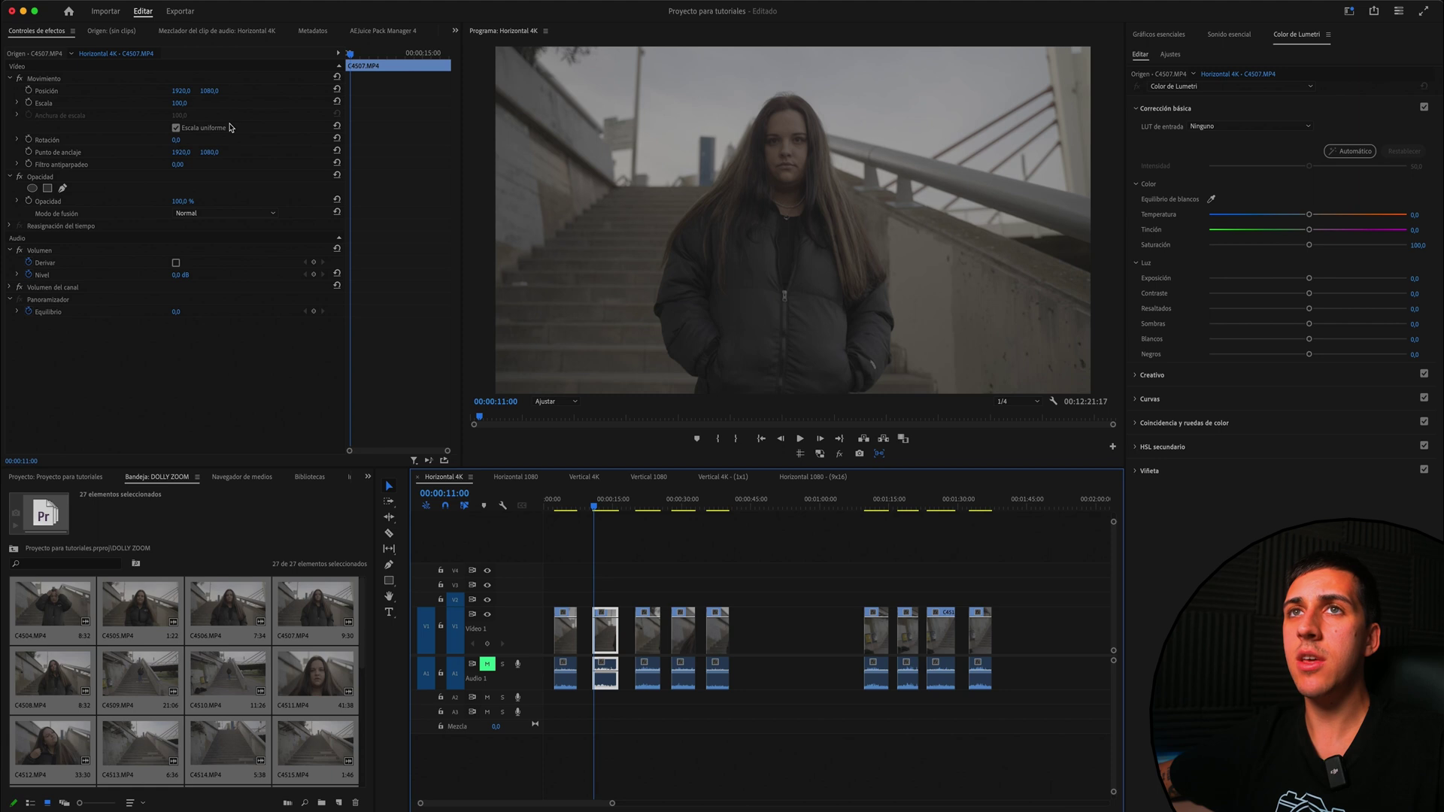
left_click(43, 33)
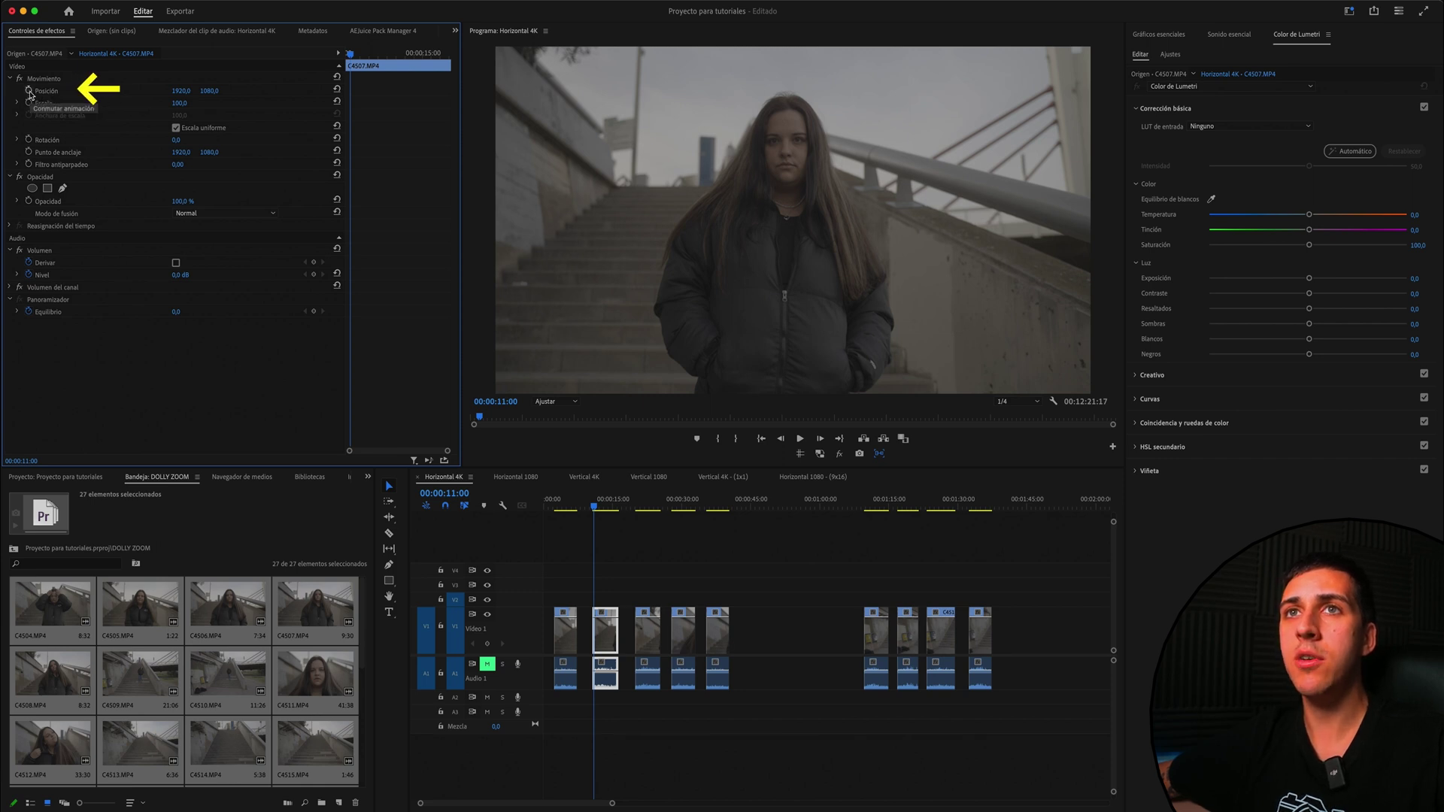
left_click(28, 91)
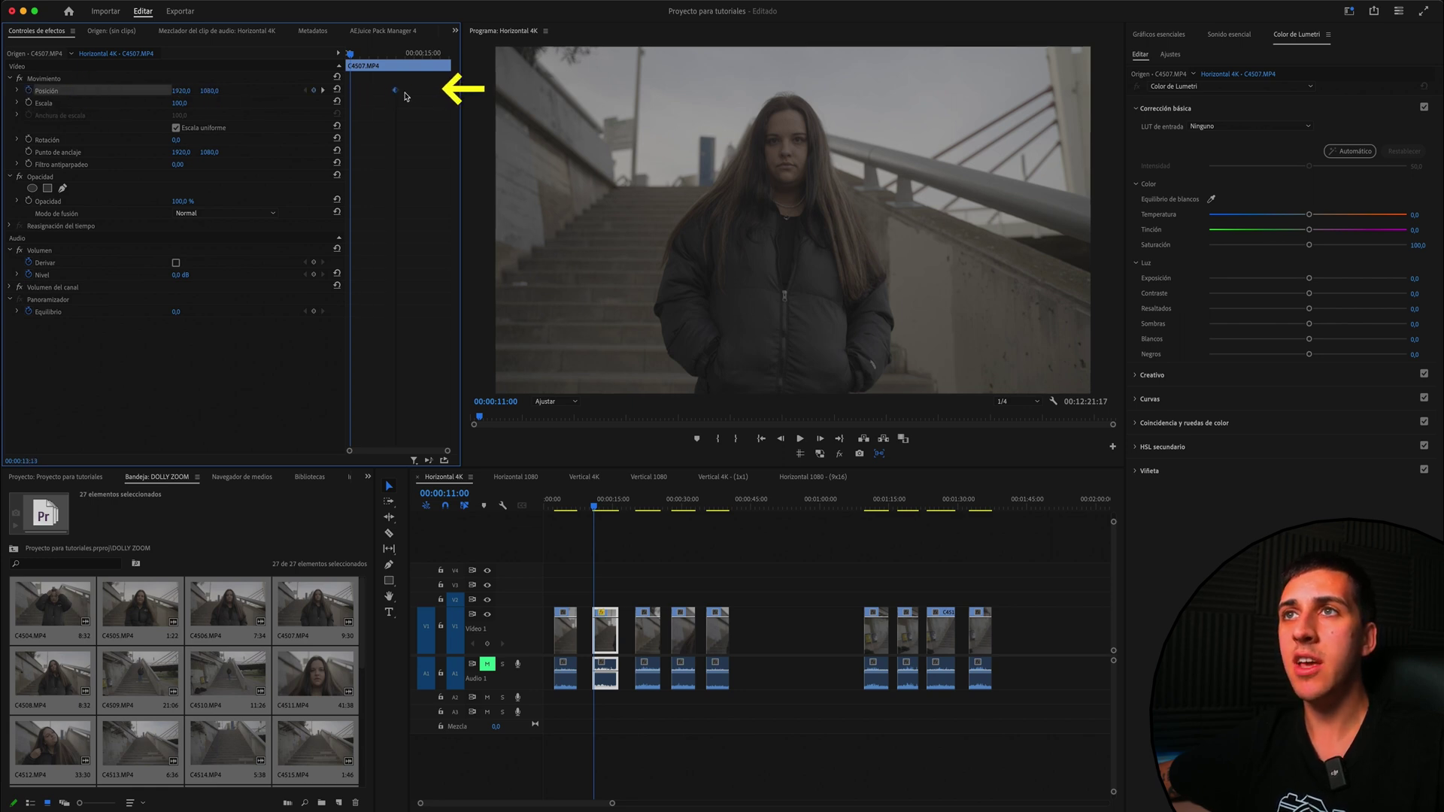
left_click_drag(377, 95, 395, 94)
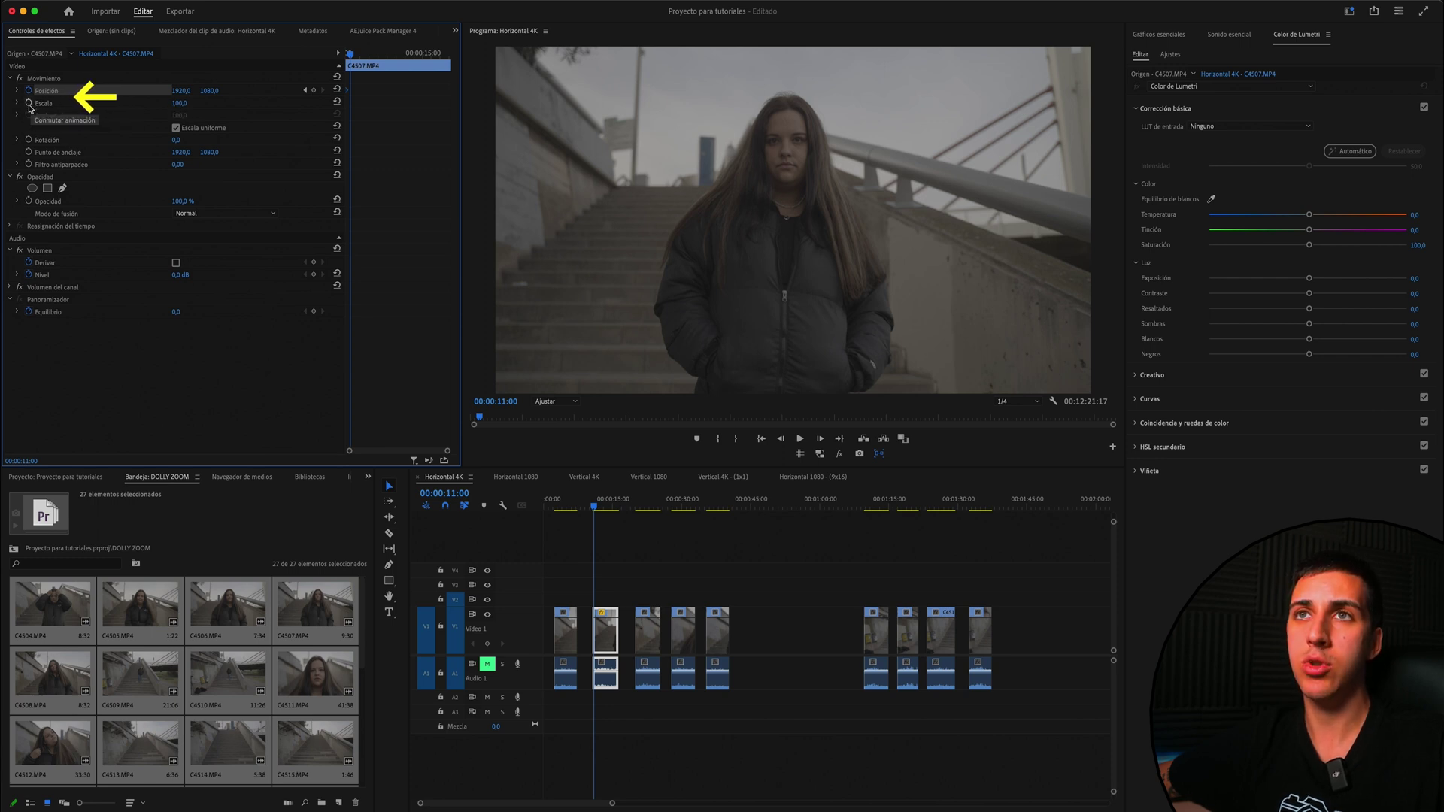
left_click(28, 104)
Step: Keyframe C4507's Scale up to 250 near 15:08 and raise Position Y to about 1094
left_click_drag(354, 108, 390, 112)
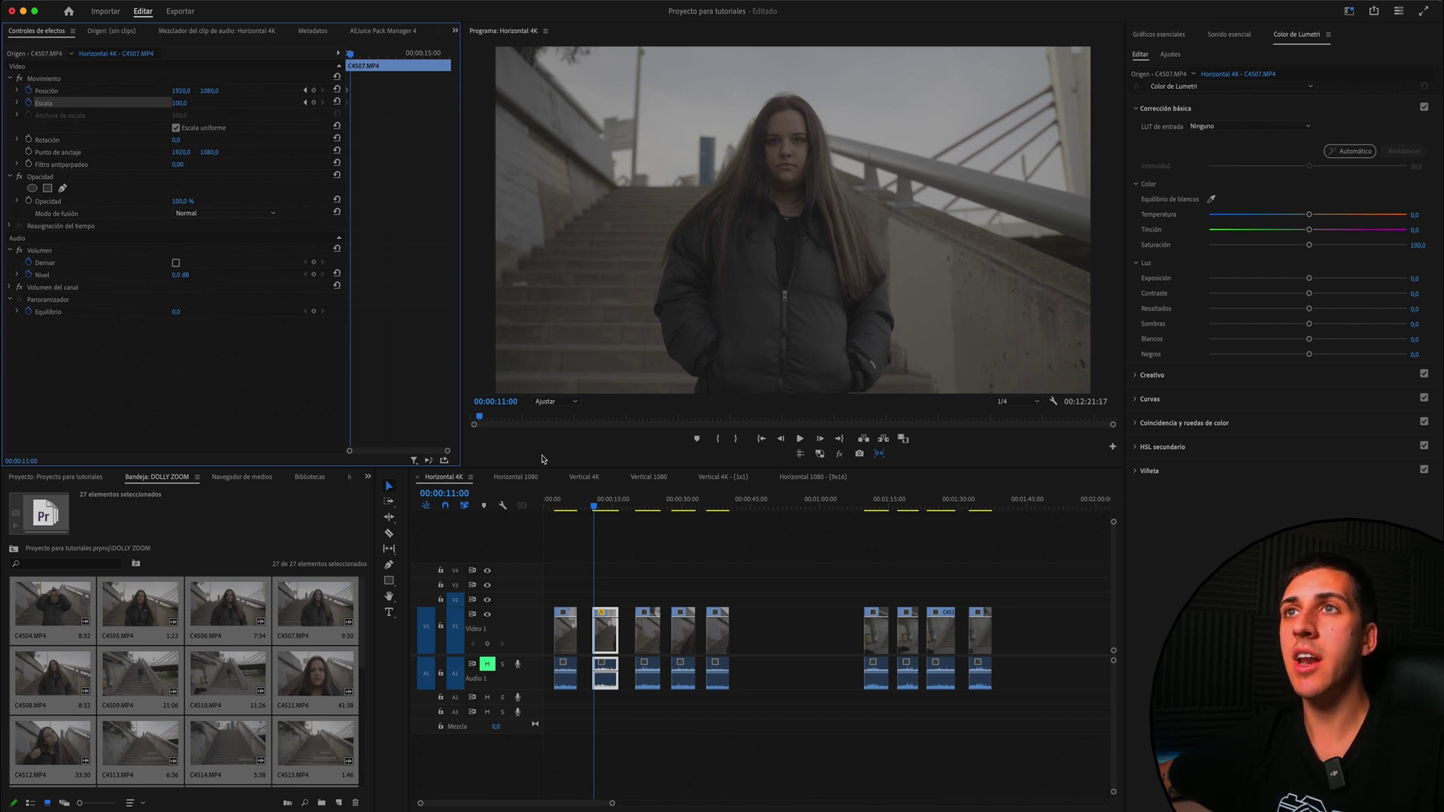
key("space")
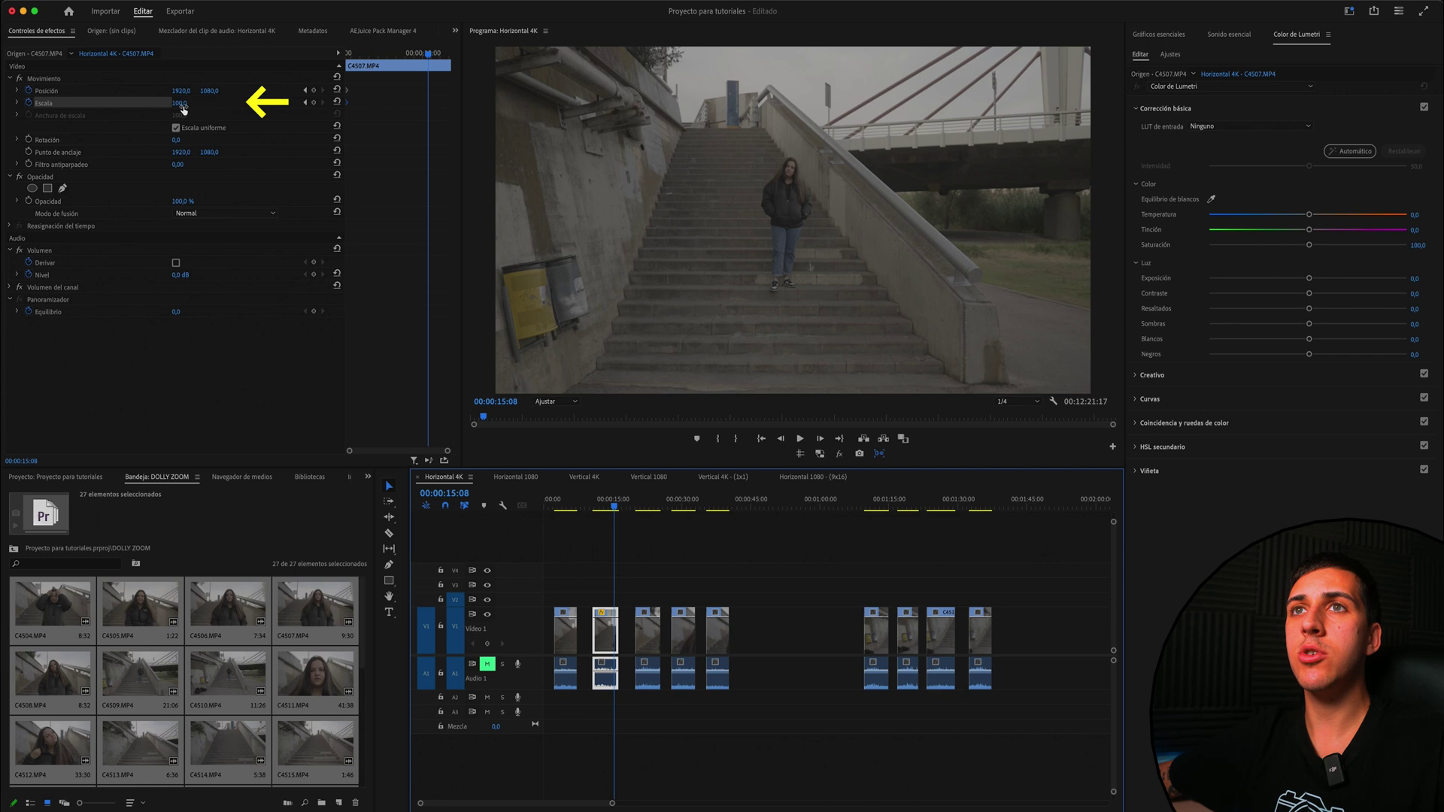
left_click(185, 105)
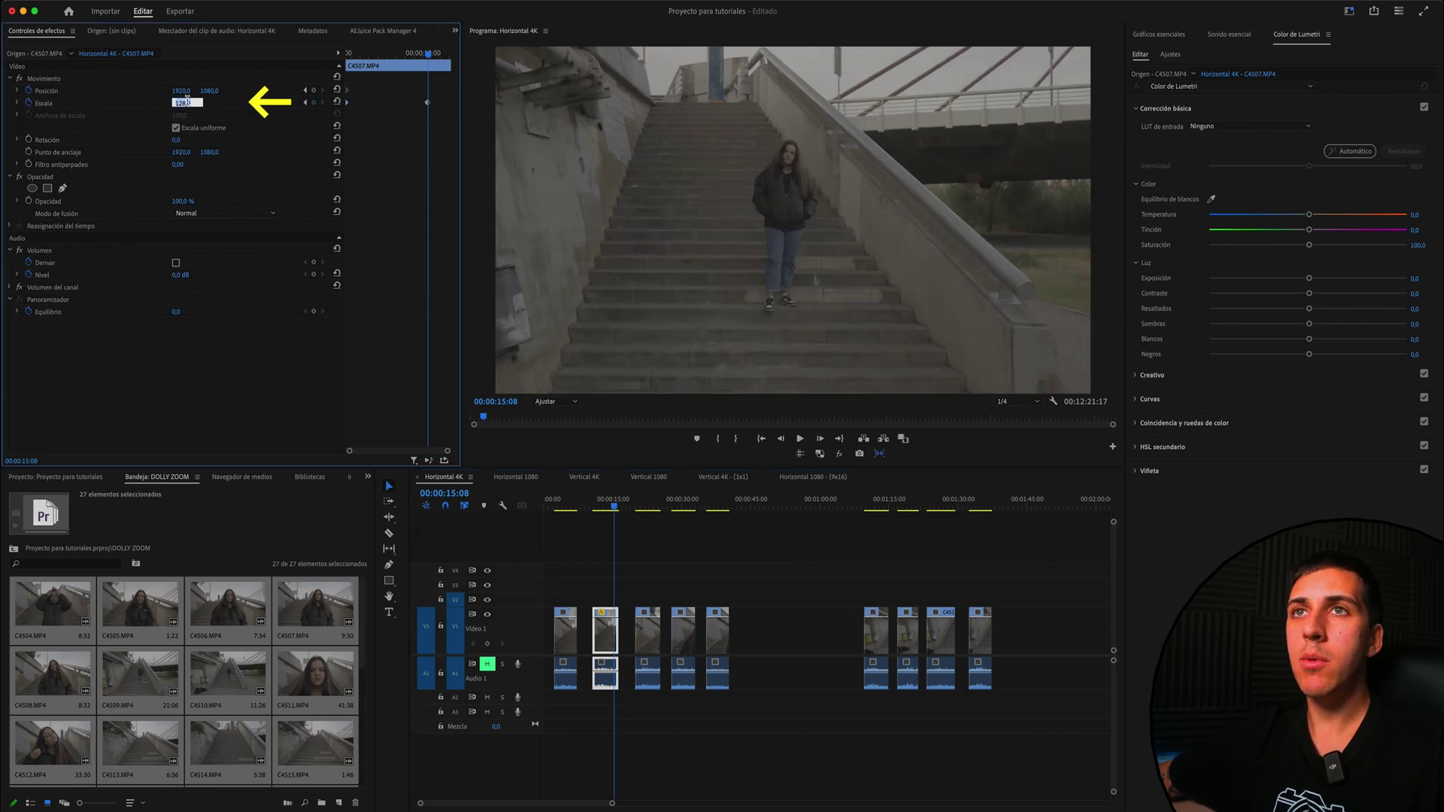
type("250")
key("Return")
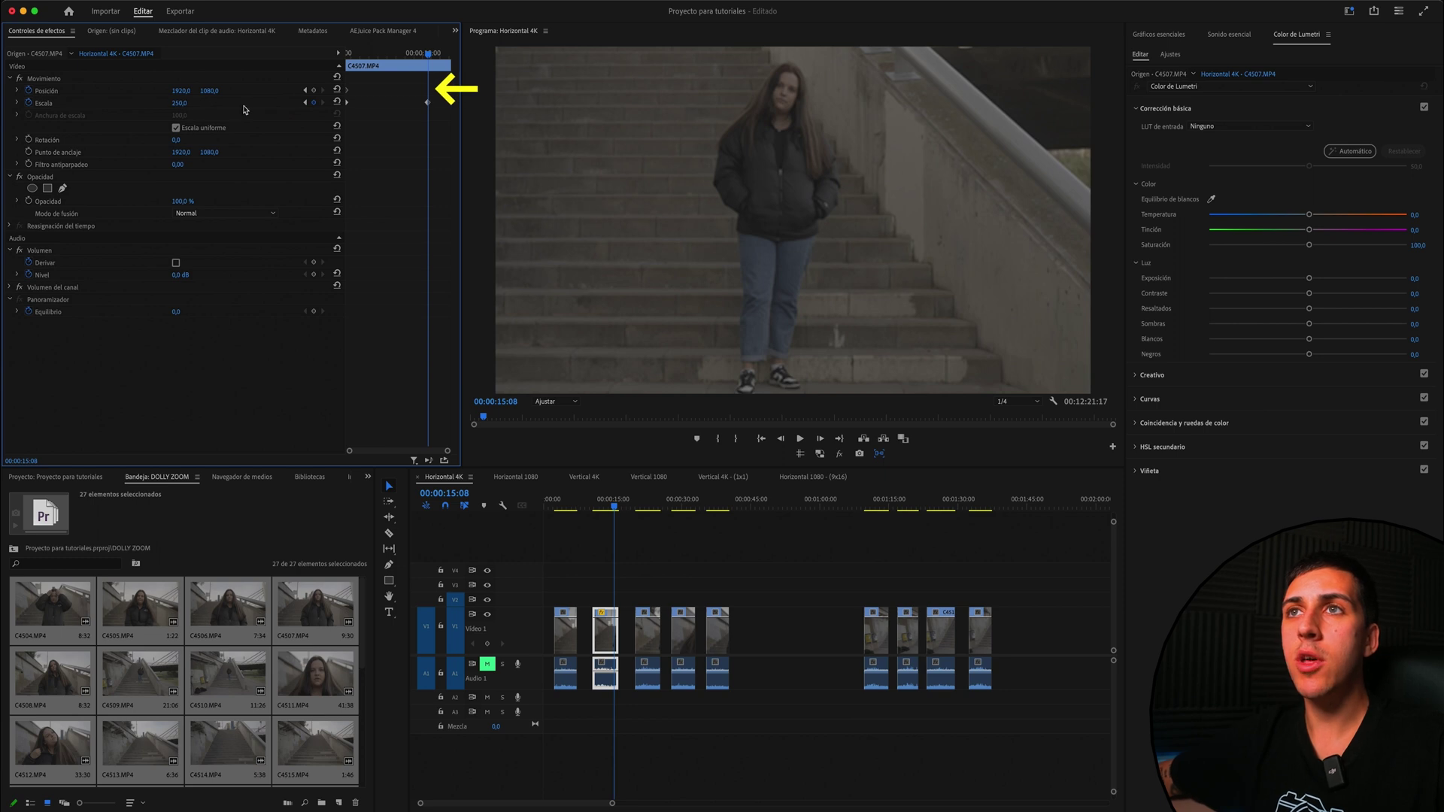
mouse_move(427, 103)
left_mouse_down()
mouse_move(390, 104)
mouse_move(460, 107)
left_mouse_up()
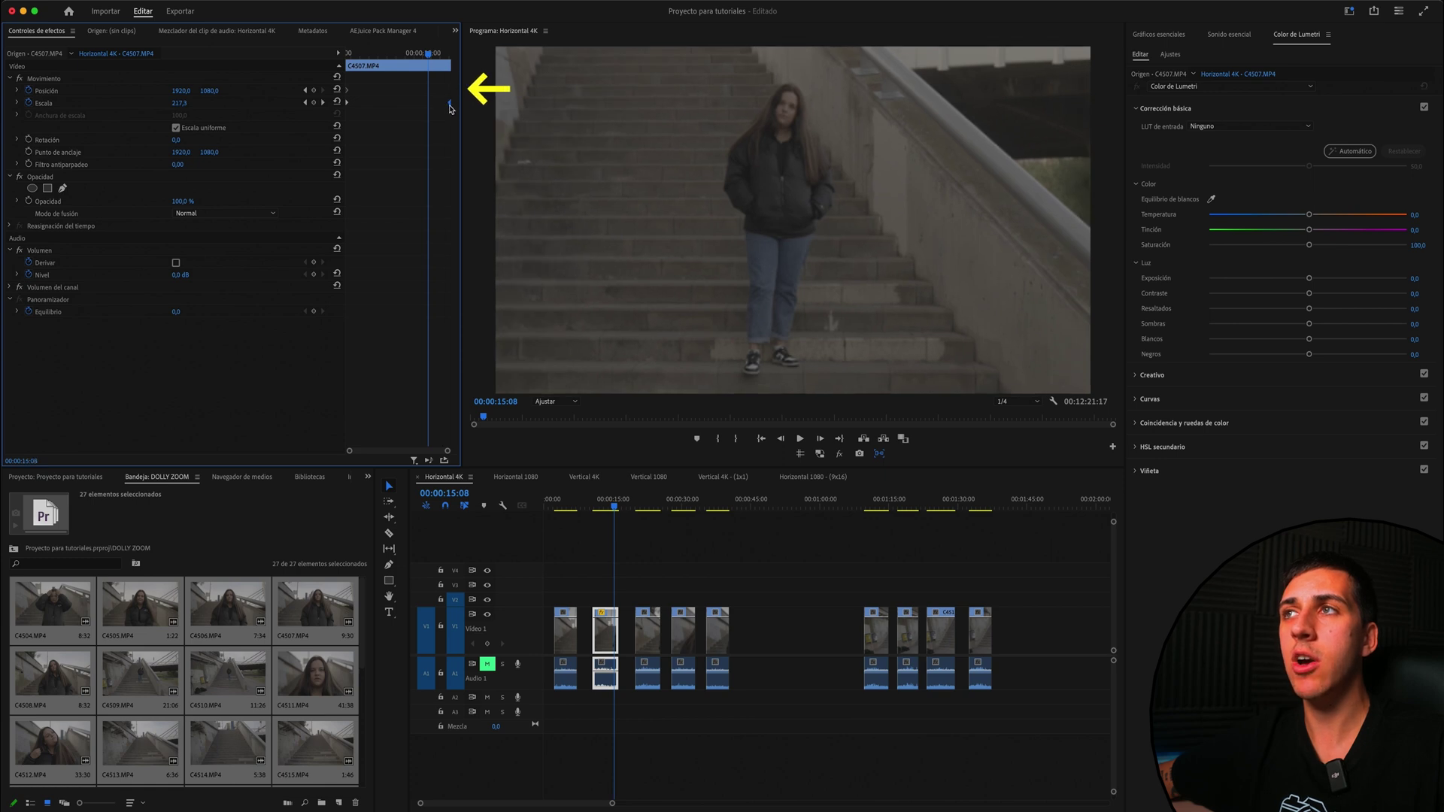
left_click(324, 102)
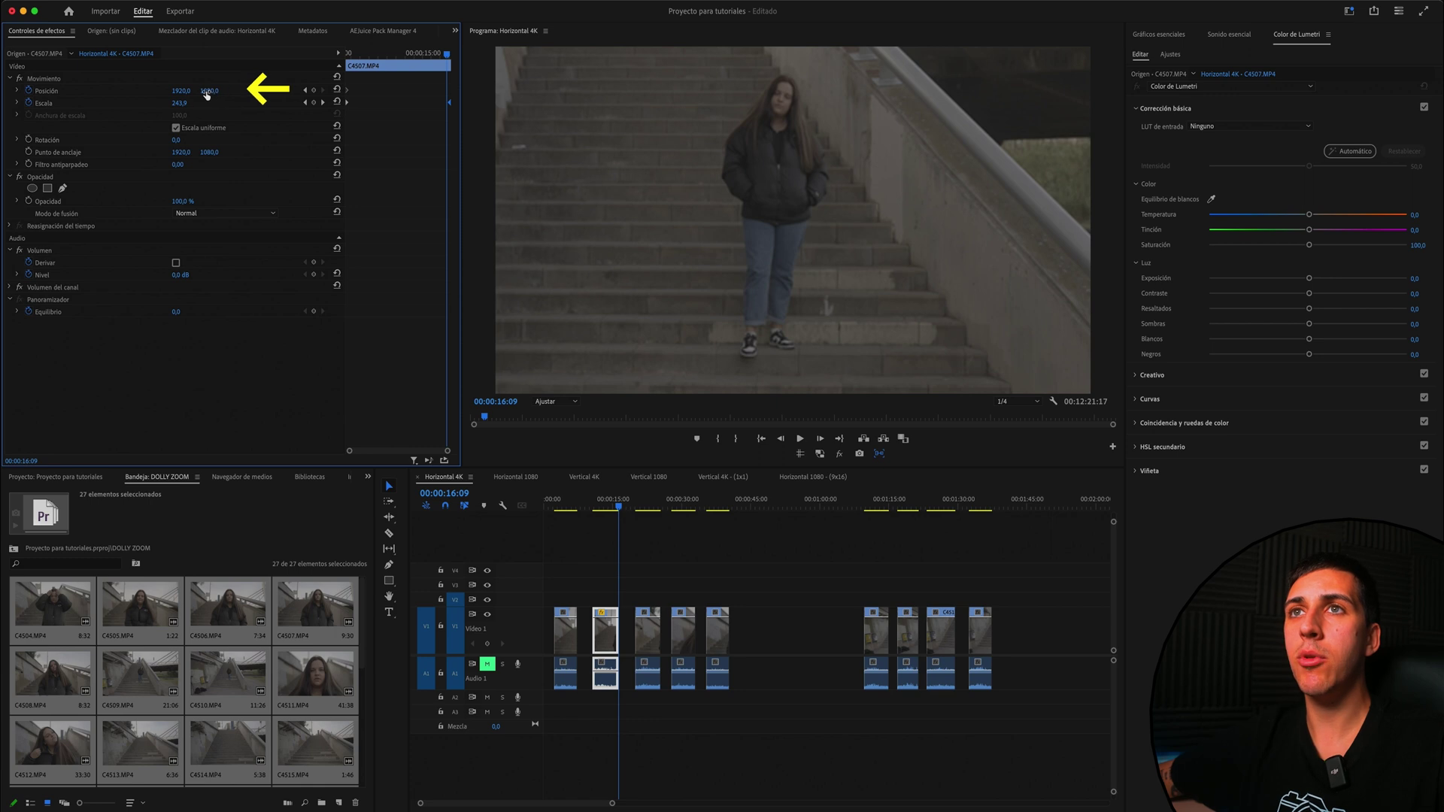
left_click_drag(211, 93, 450, 90)
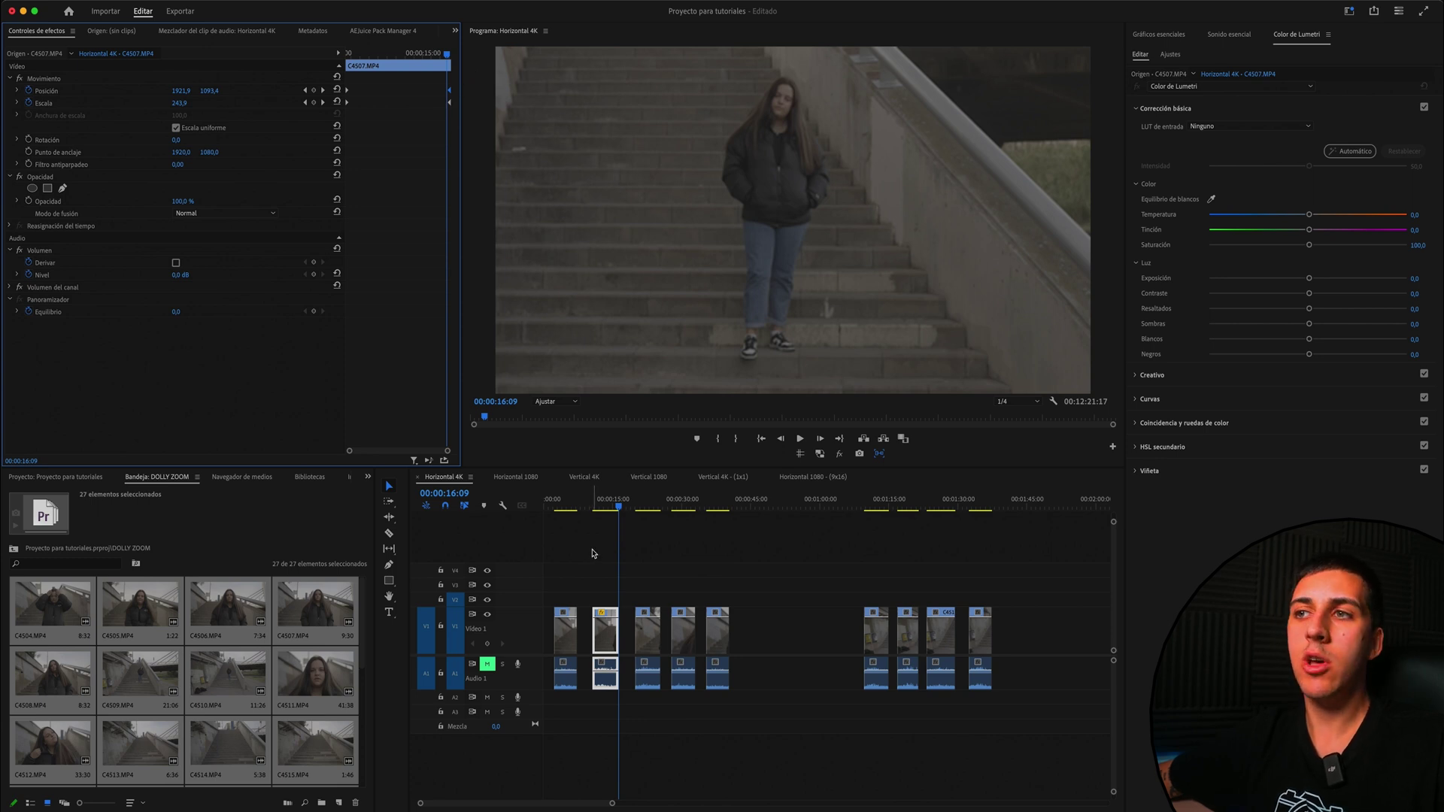
Step: Raise C4507's end Scale past 300 at the clip end and shift the image down
left_click(594, 510)
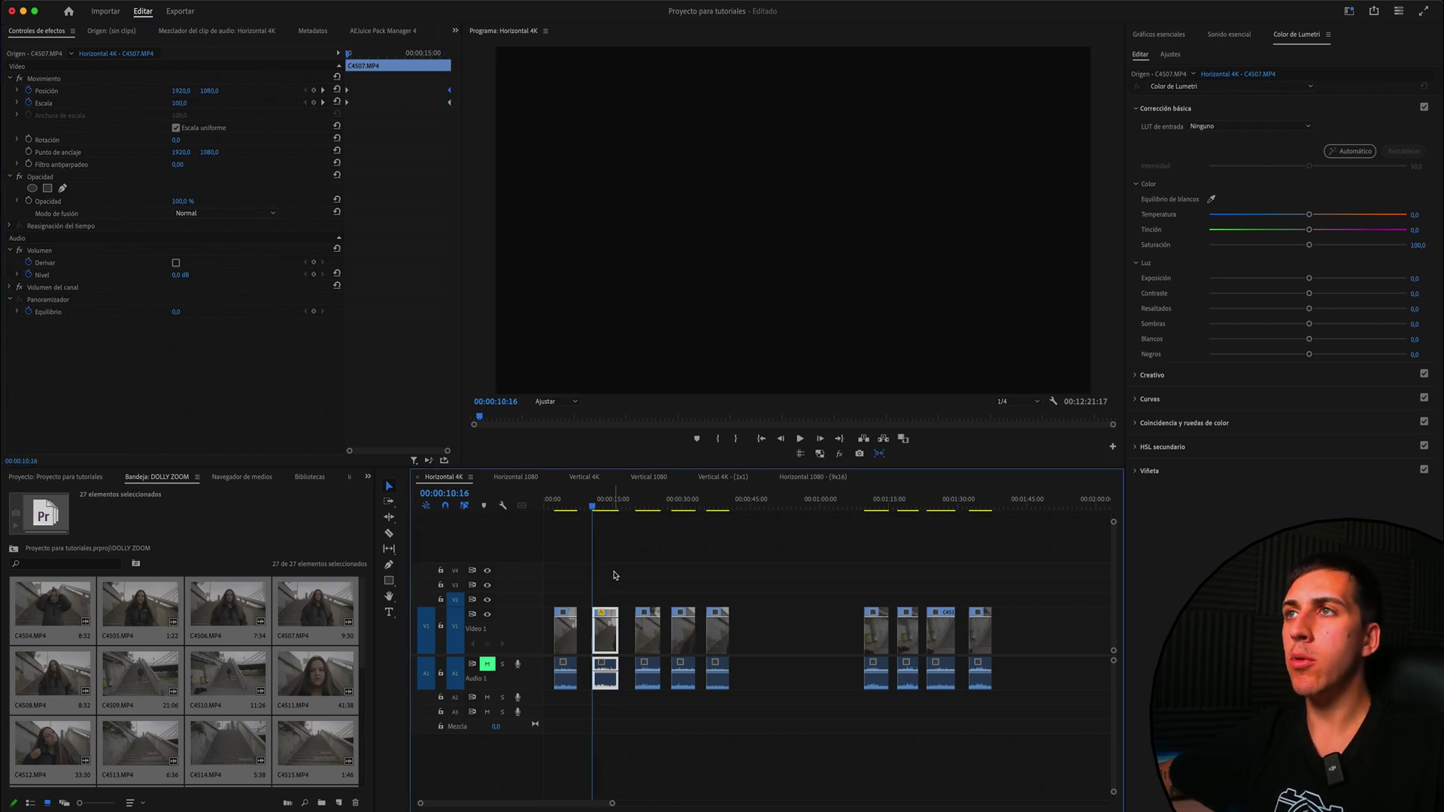
key("space")
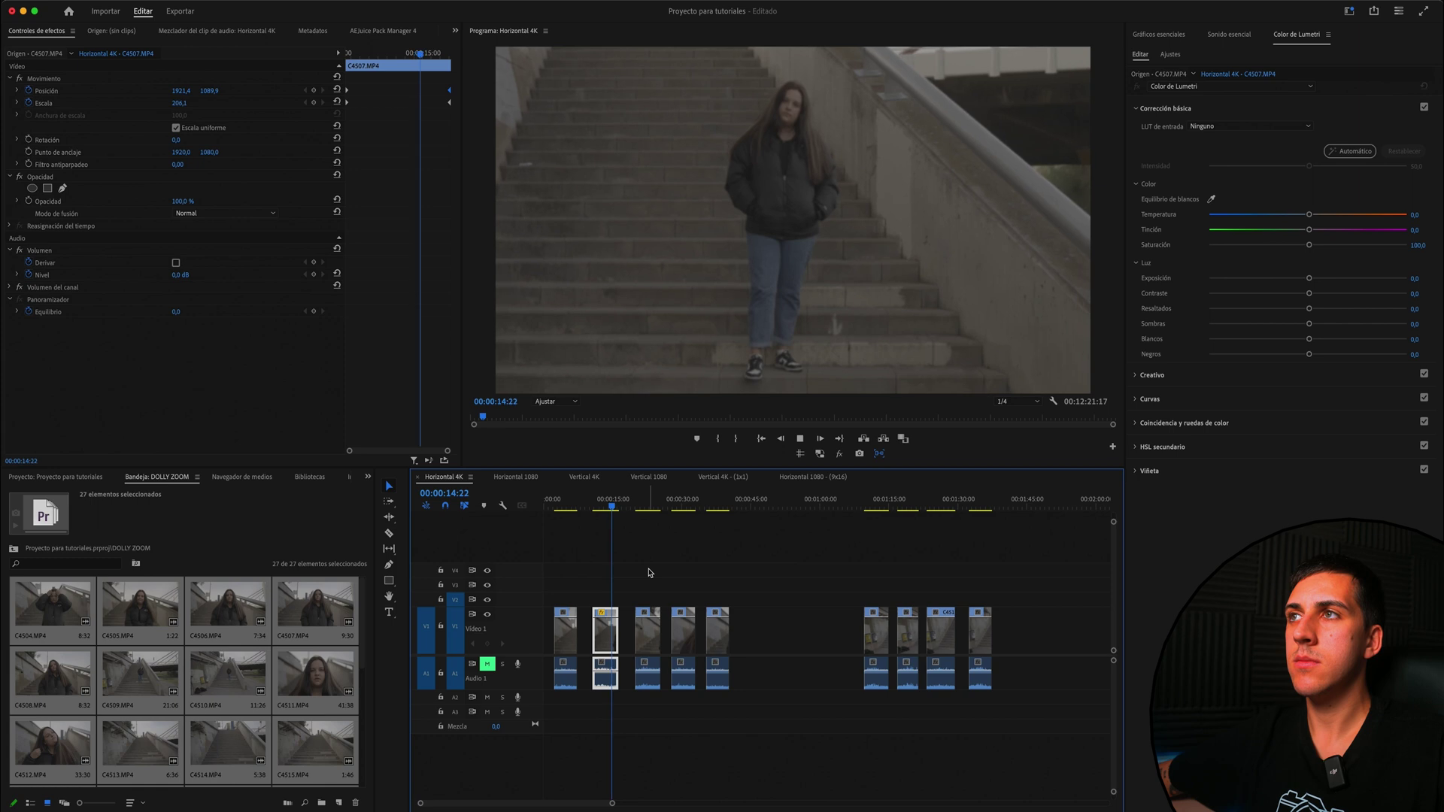
left_click(482, 414)
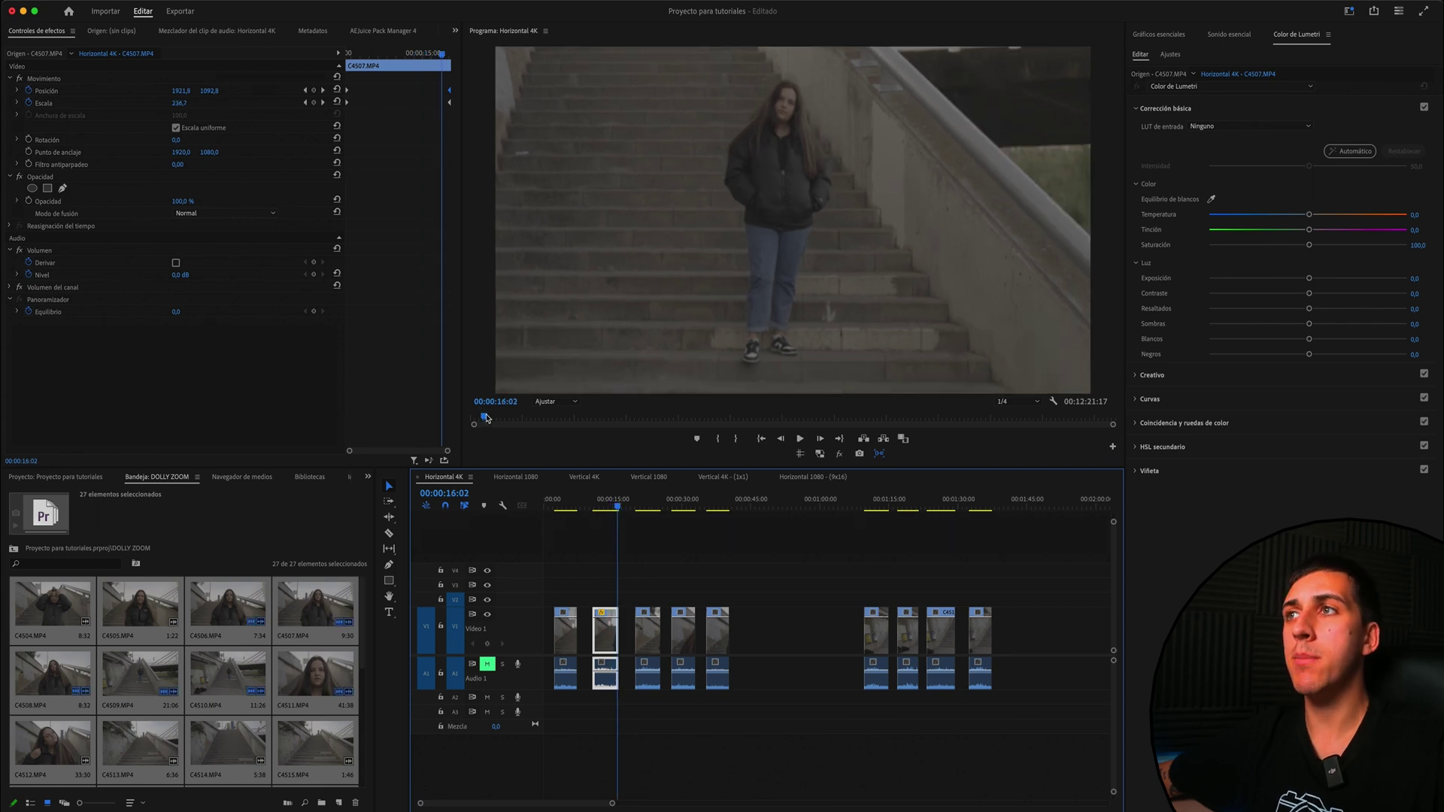
left_click(184, 104)
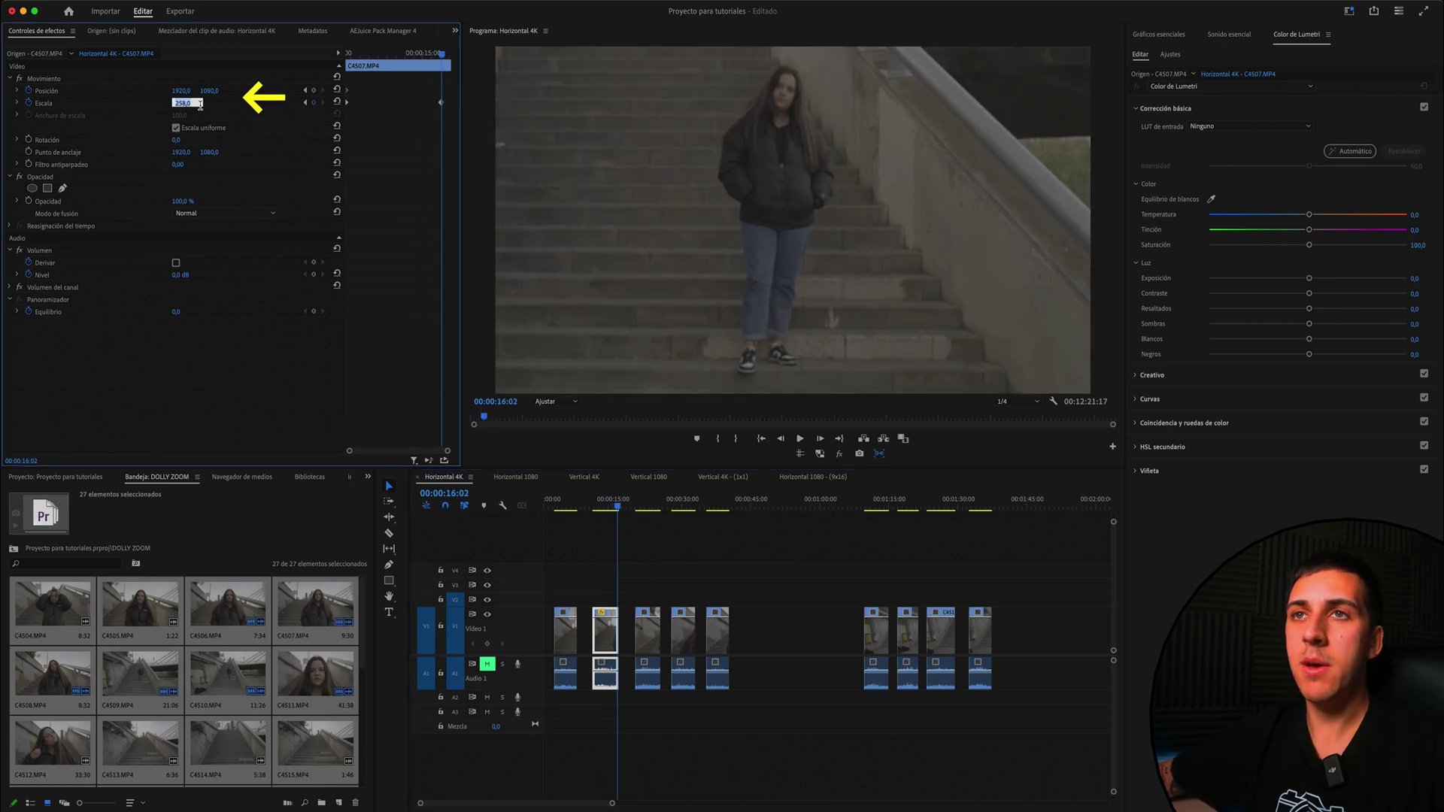
type("350")
key("Return")
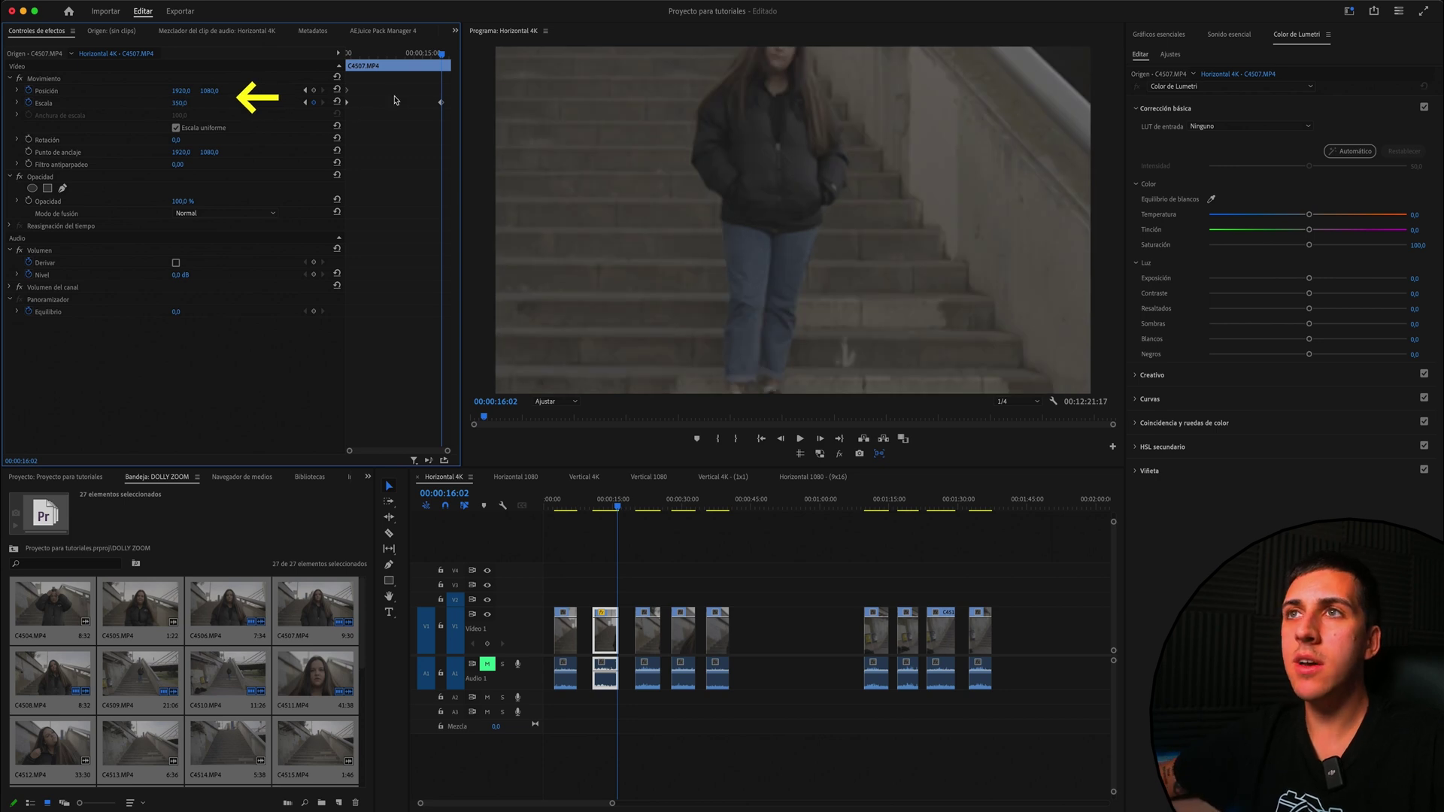
left_click_drag(441, 103, 471, 109)
left_click_drag(209, 90, 316, 91)
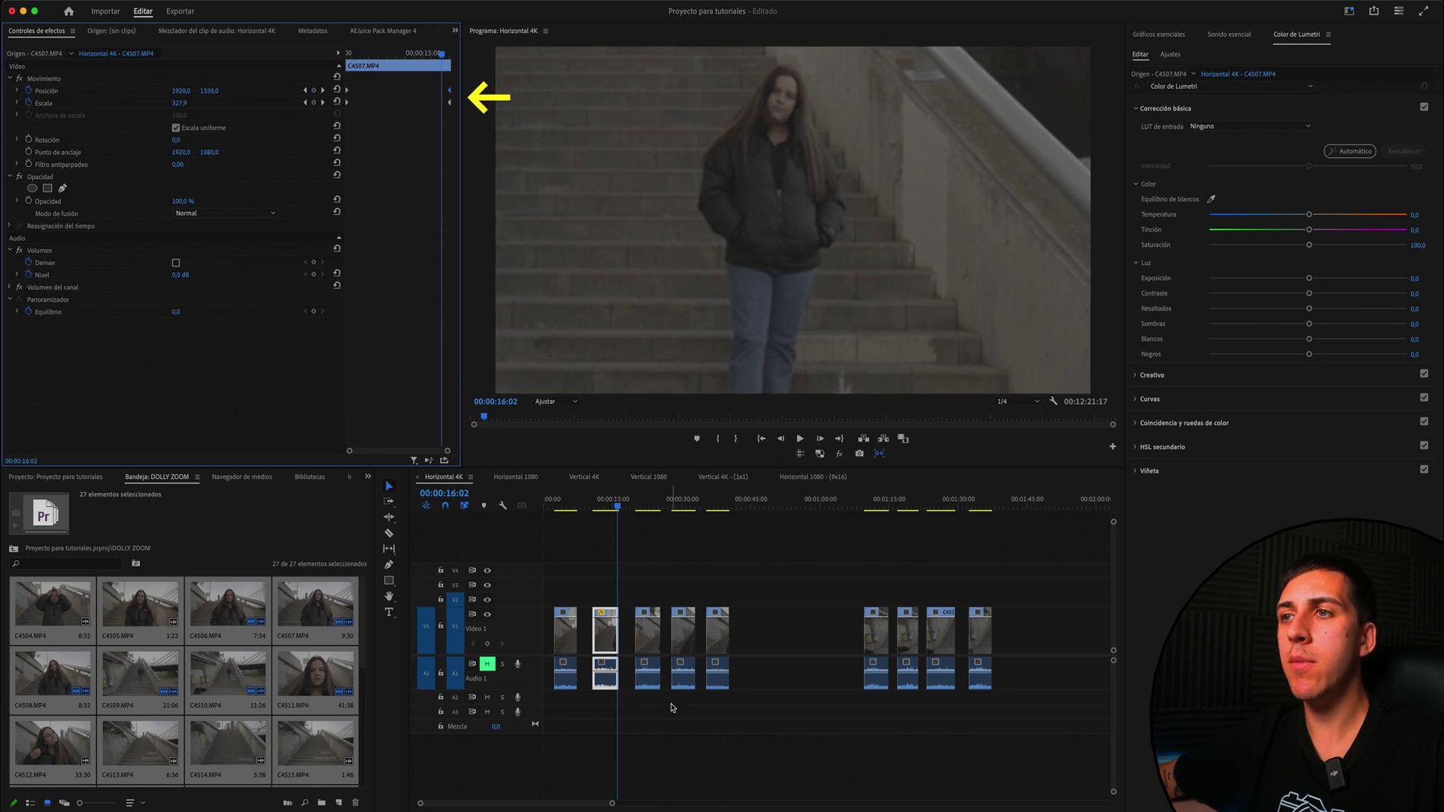
Step: Preview the revised C4507 dolly zoom, then jump to clip C4511
left_click(594, 507)
key("space")
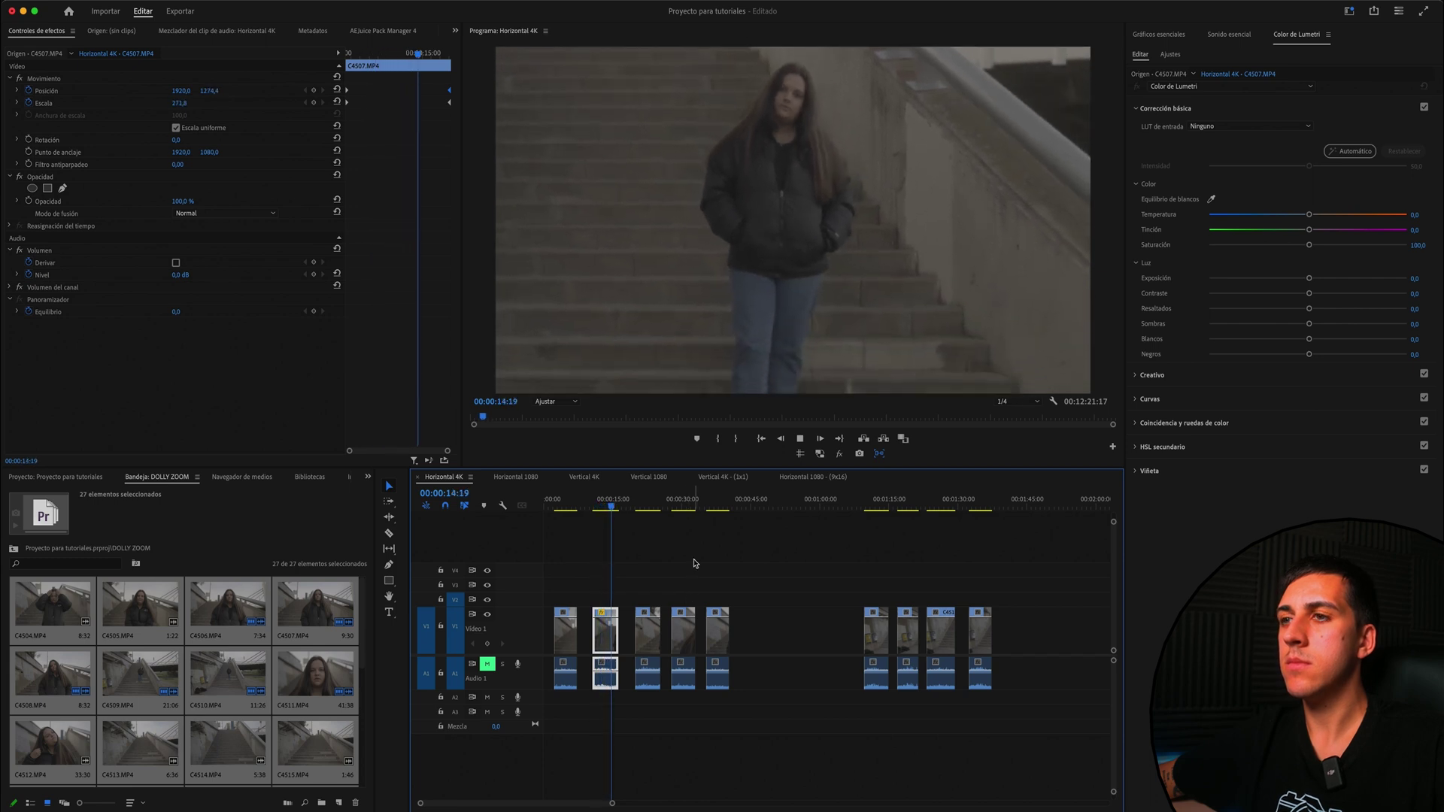
key("space")
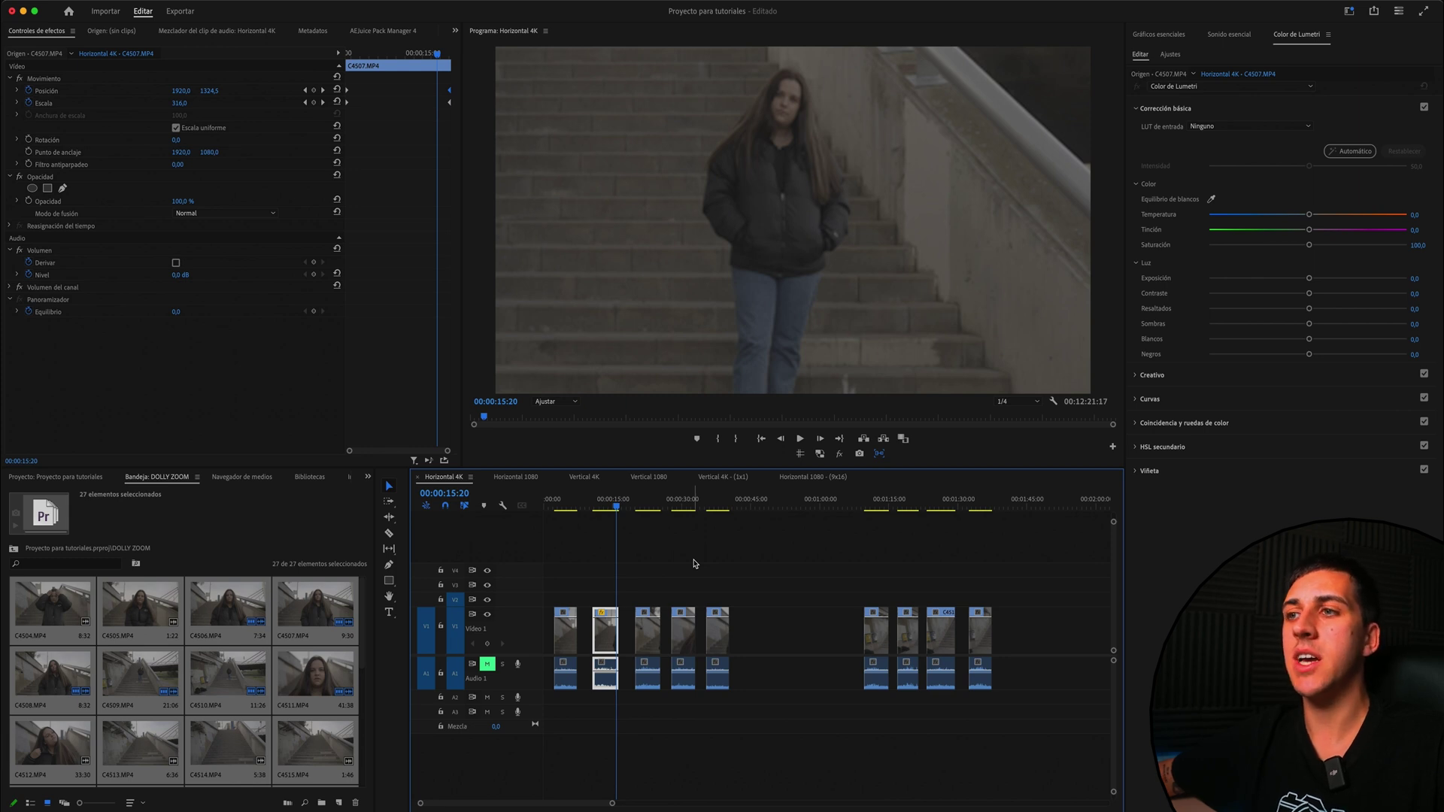
left_click(912, 507)
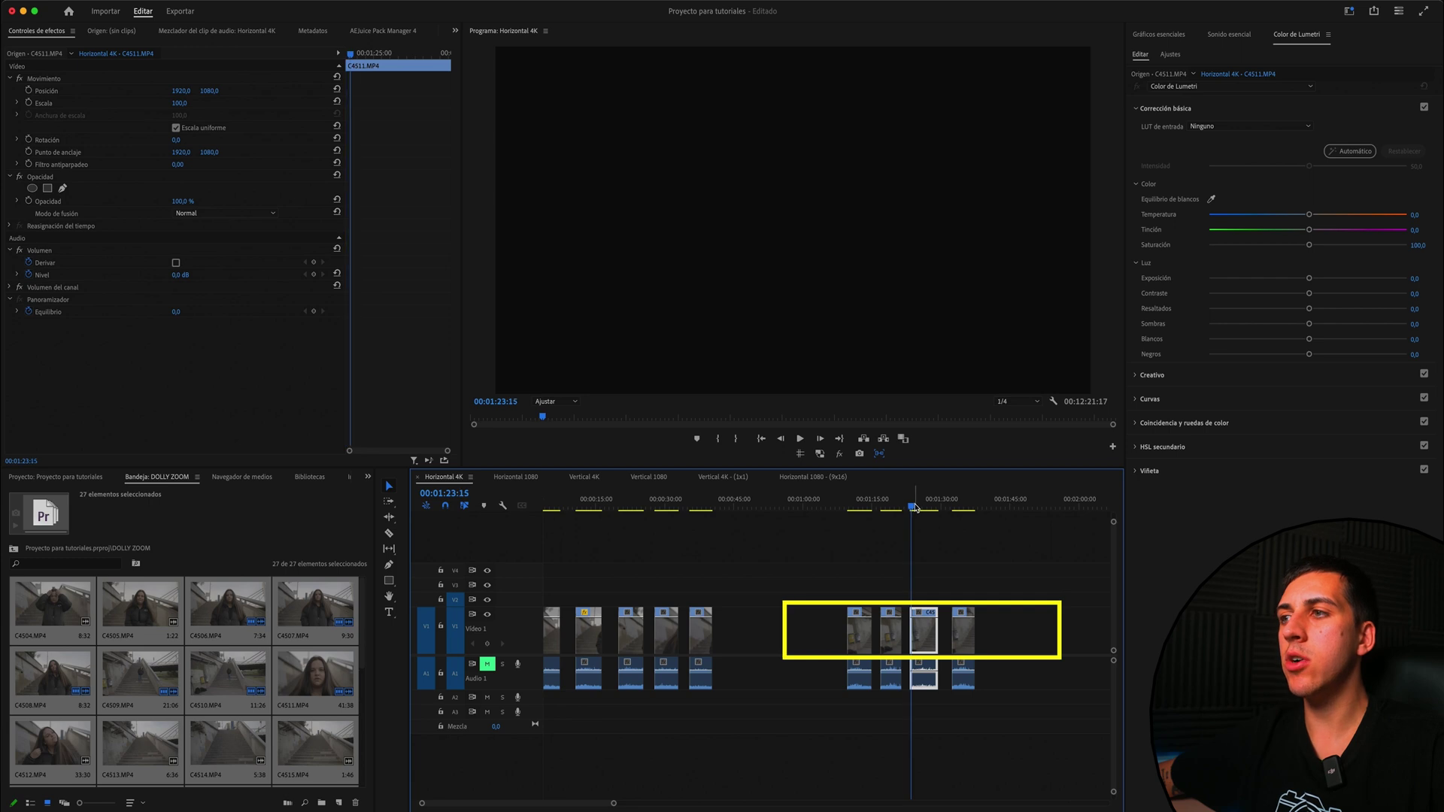
left_click(915, 508)
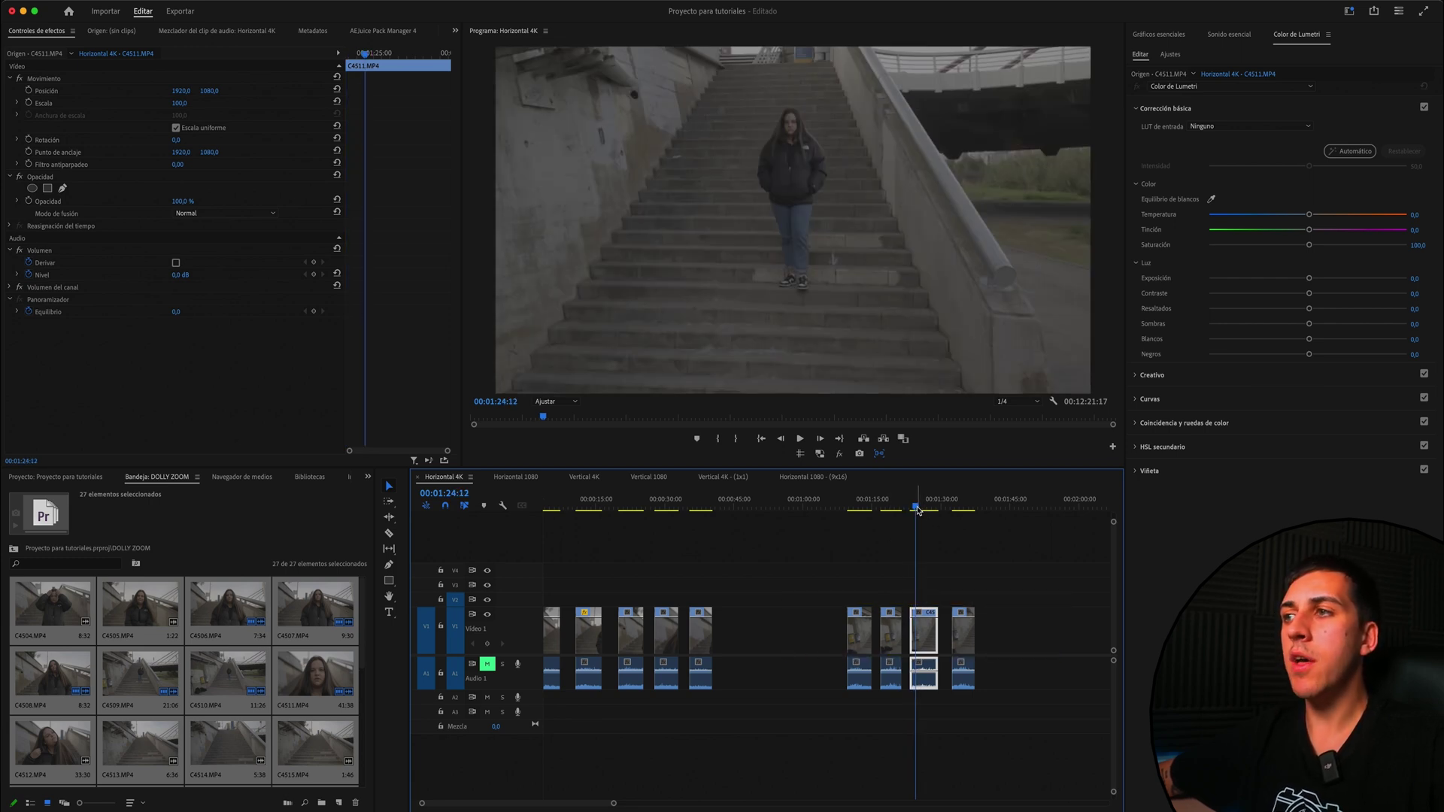
left_click_drag(918, 510, 934, 512)
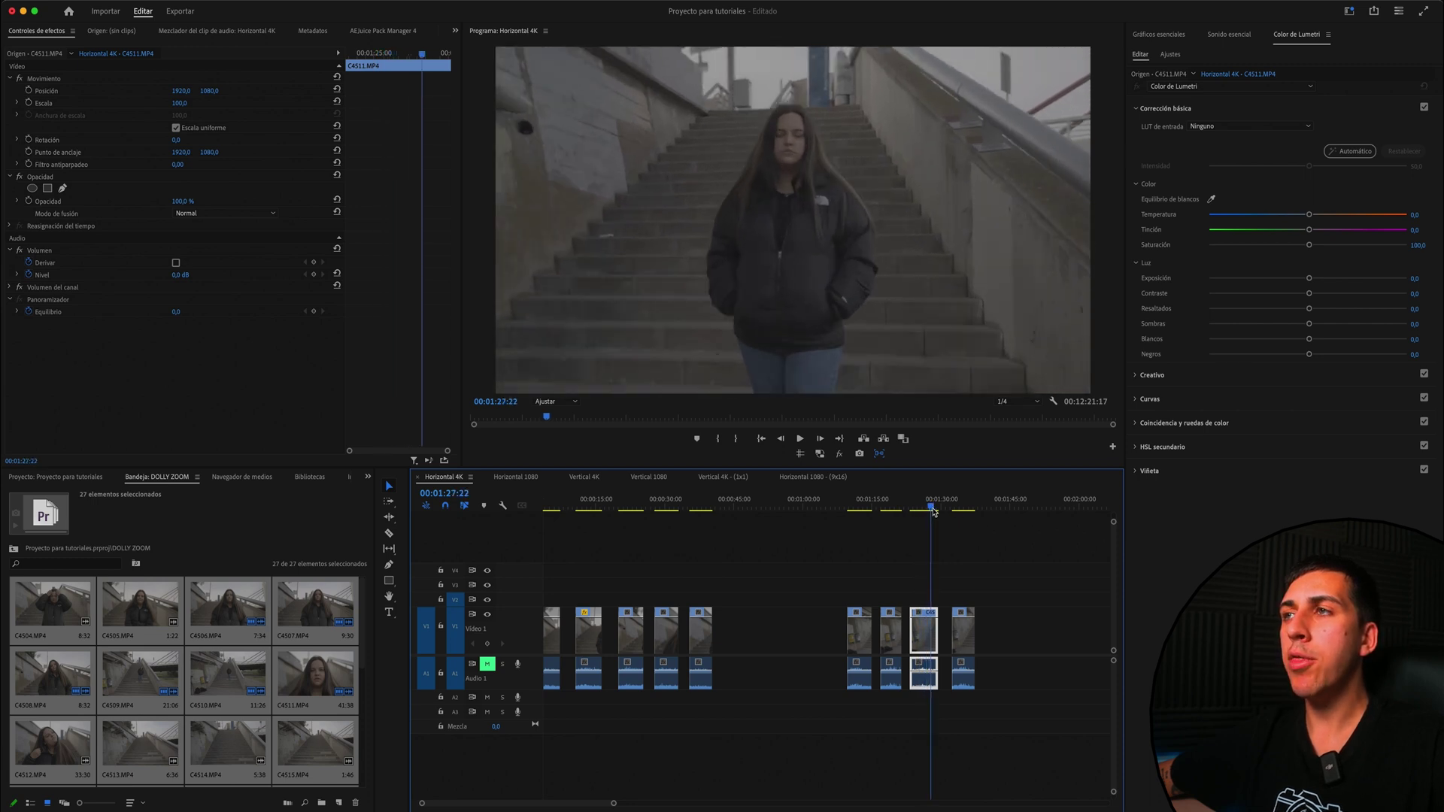
left_click_drag(933, 513, 913, 510)
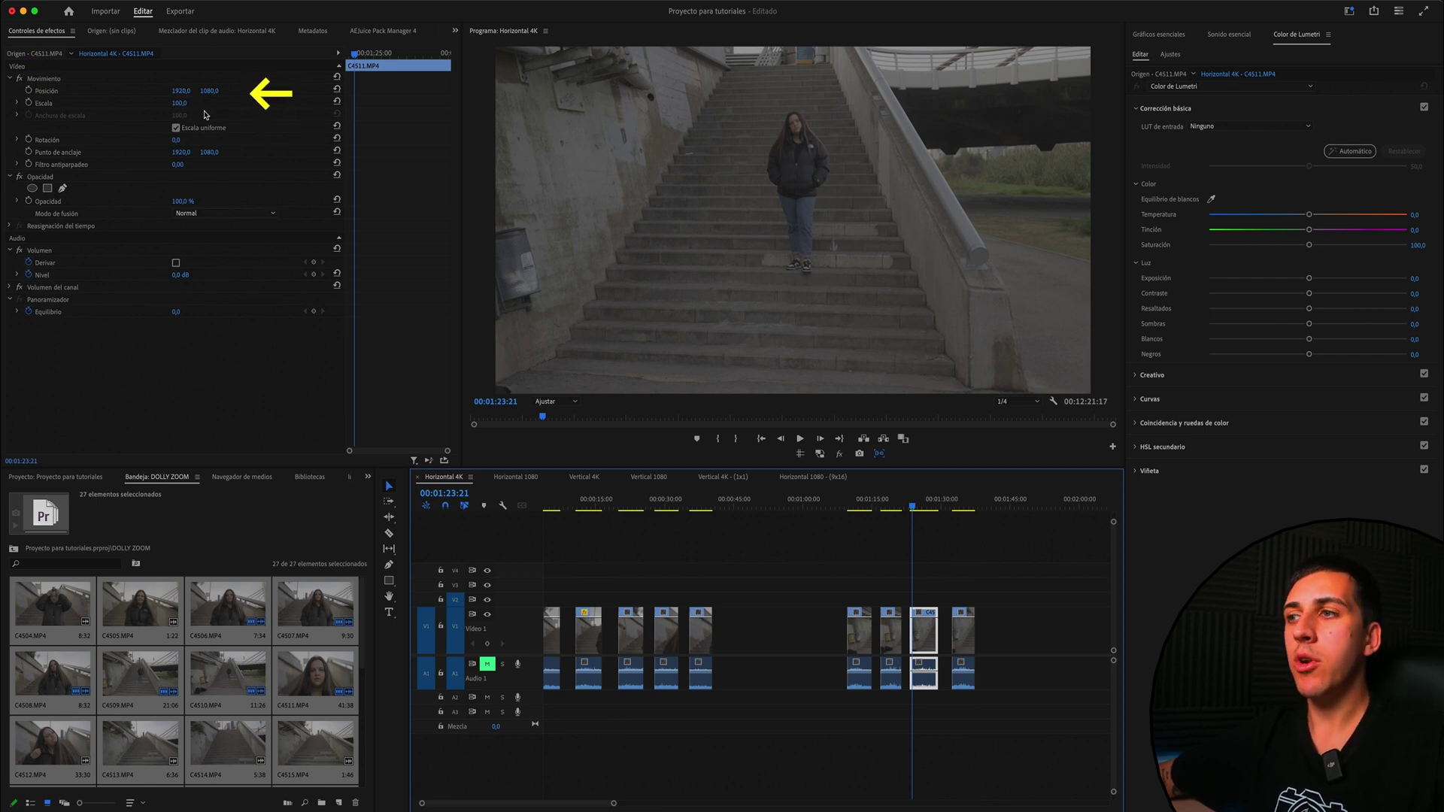
Step: Add starting keyframes on C4511 at 300 Scale with the image pushed down
left_click(184, 103)
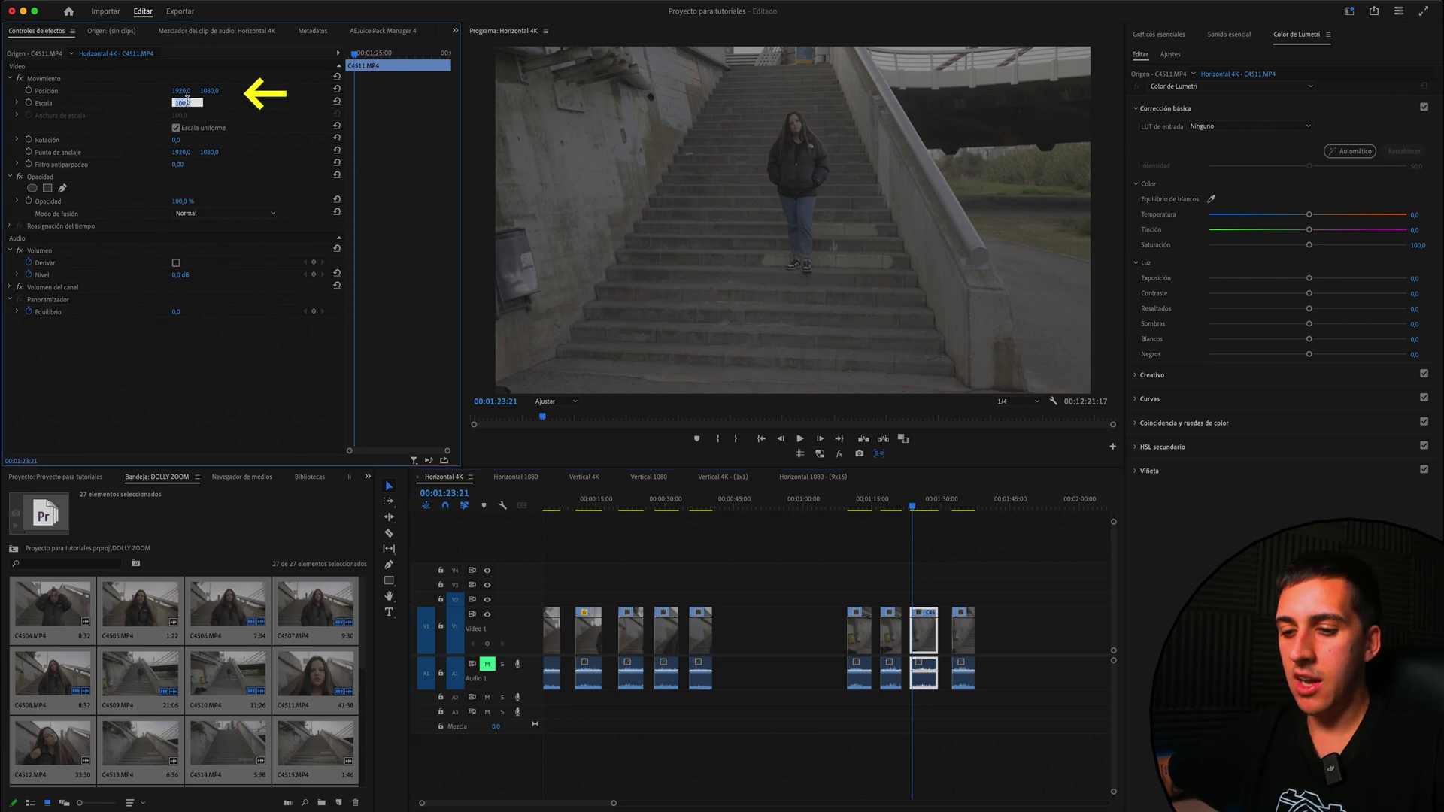
type("300")
key("Return")
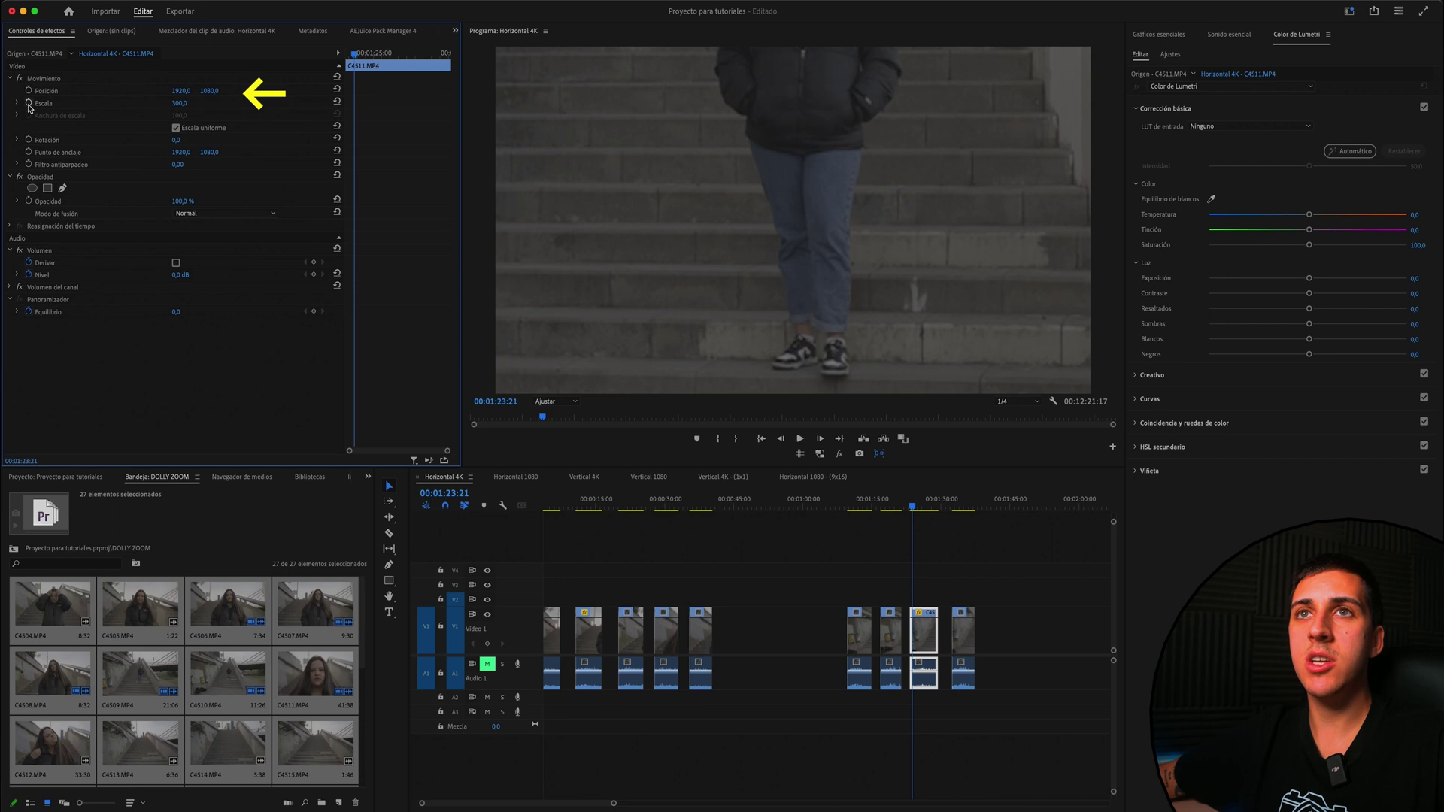
left_click(29, 103)
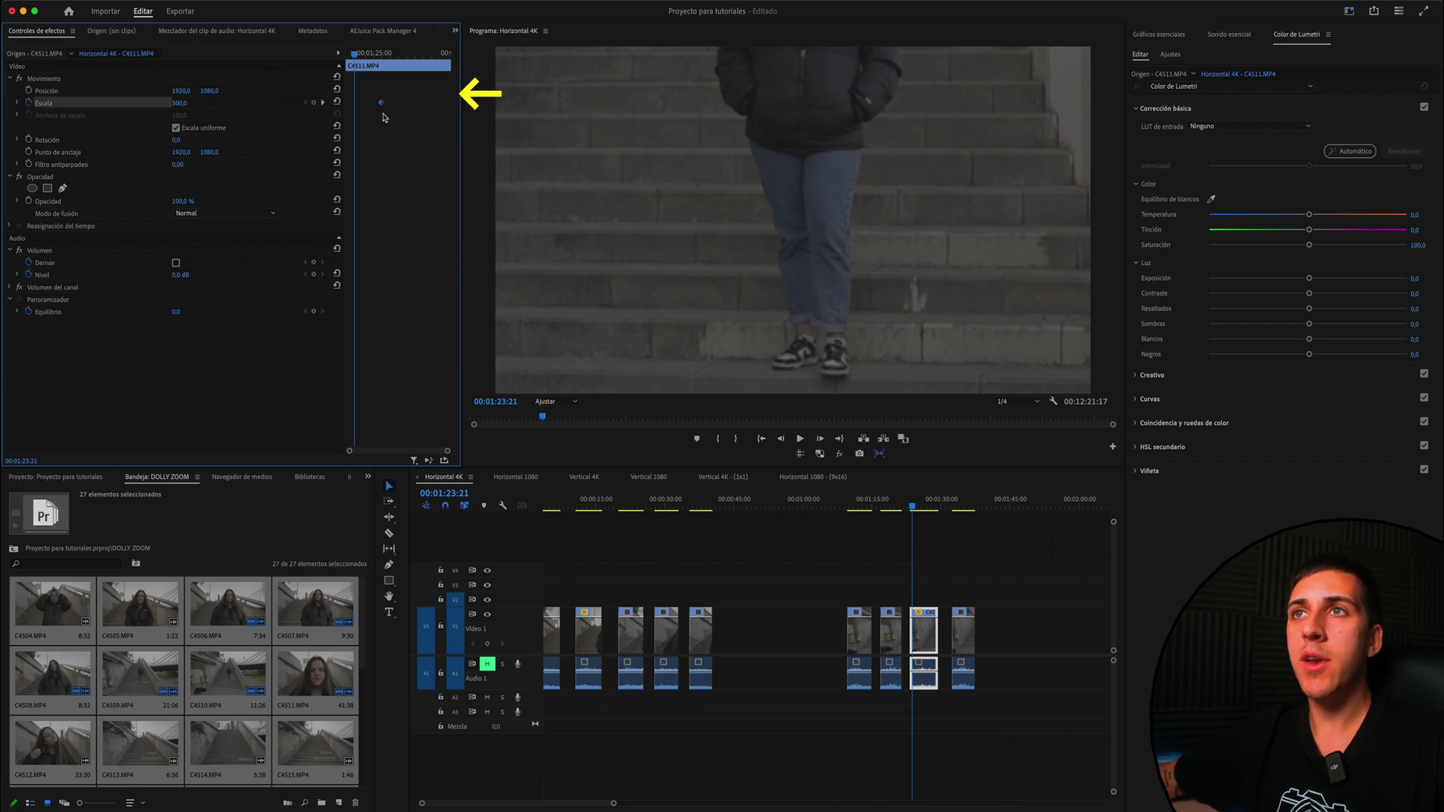
mouse_move(382, 102)
left_mouse_down()
mouse_move(401, 104)
mouse_move(368, 116)
left_mouse_up()
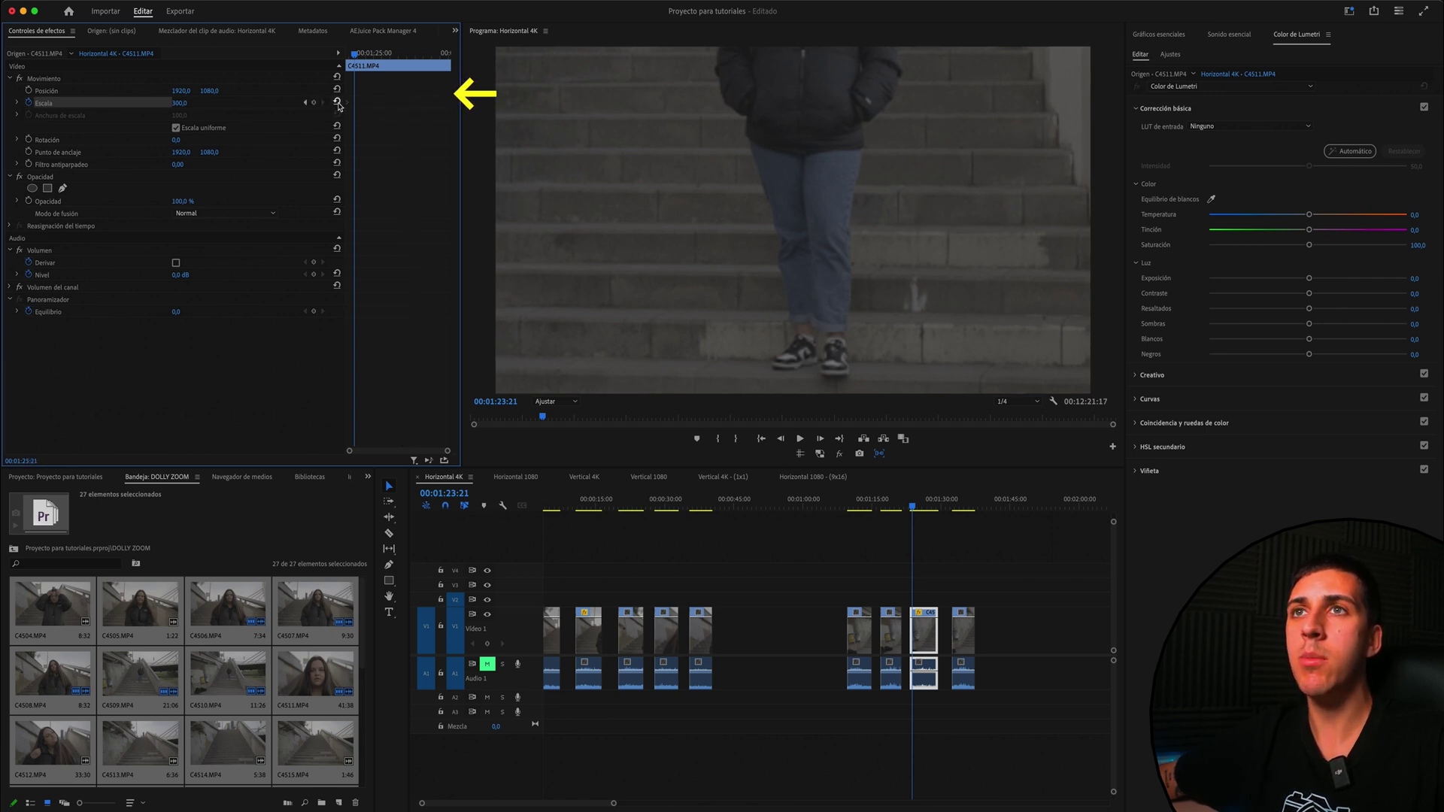
left_click_drag(209, 90, 316, 91)
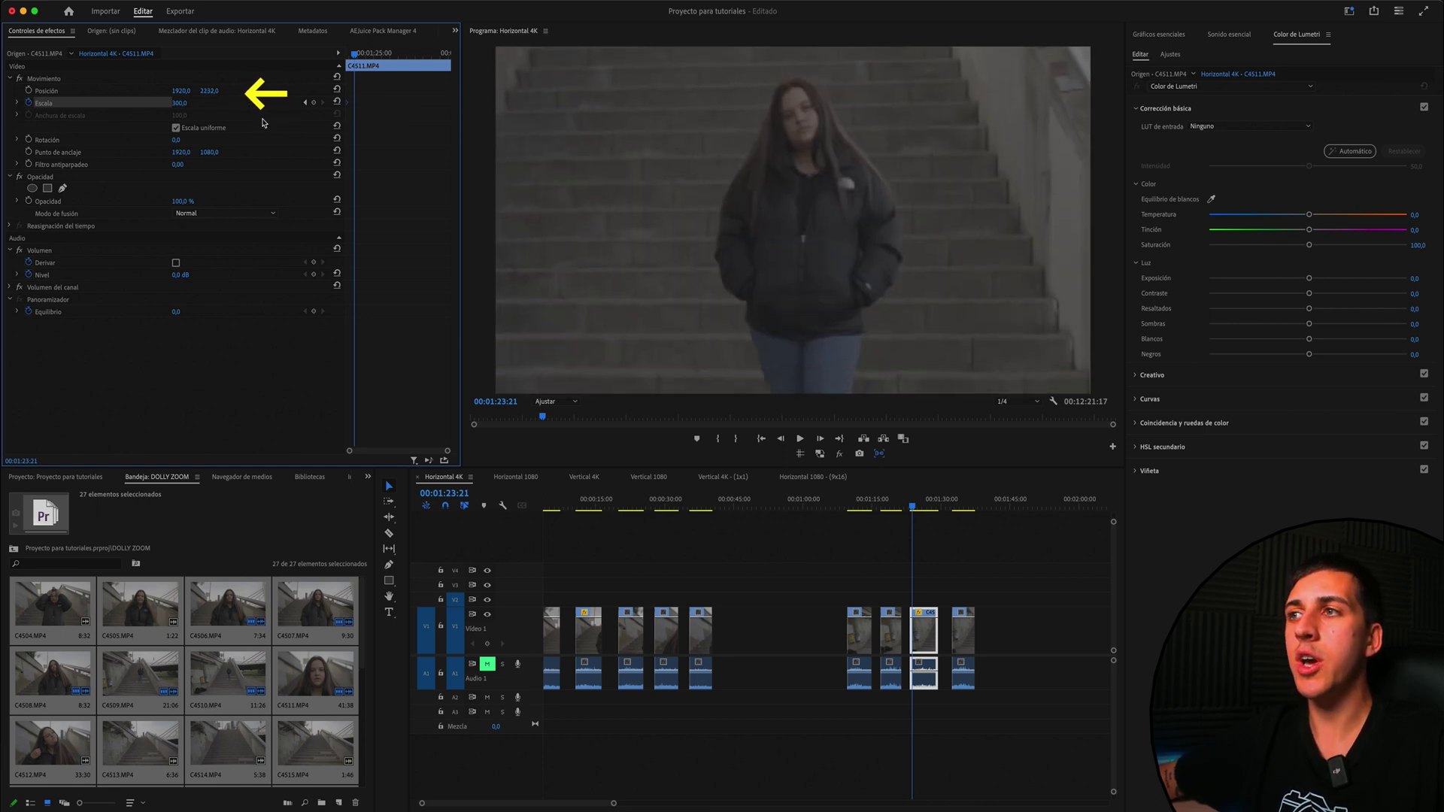
left_click(29, 90)
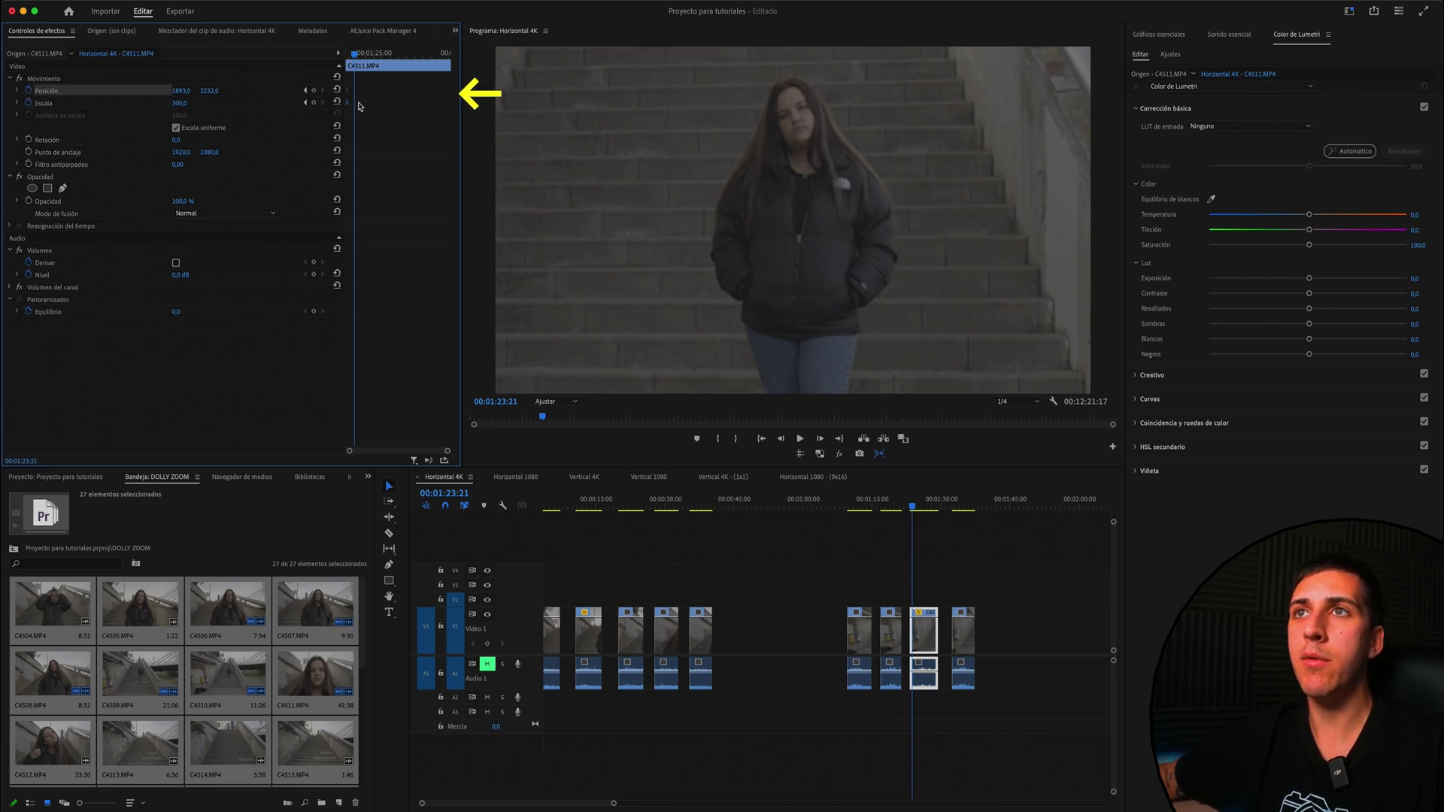
Step: At C4511's end, keyframe Scale 100 and Position 1920, 1080, aligning both keyframes
left_click_drag(355, 54, 436, 54)
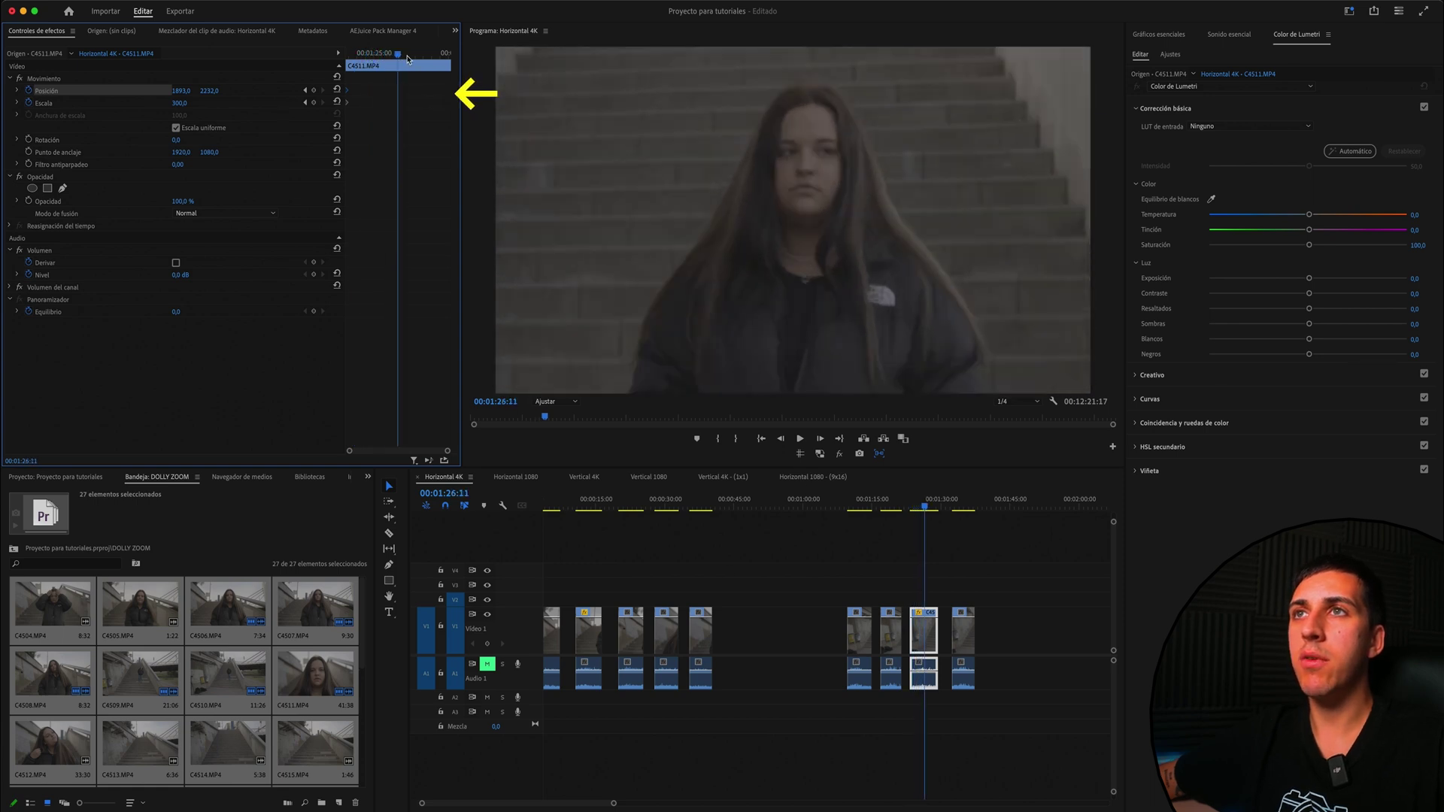
left_click(180, 103)
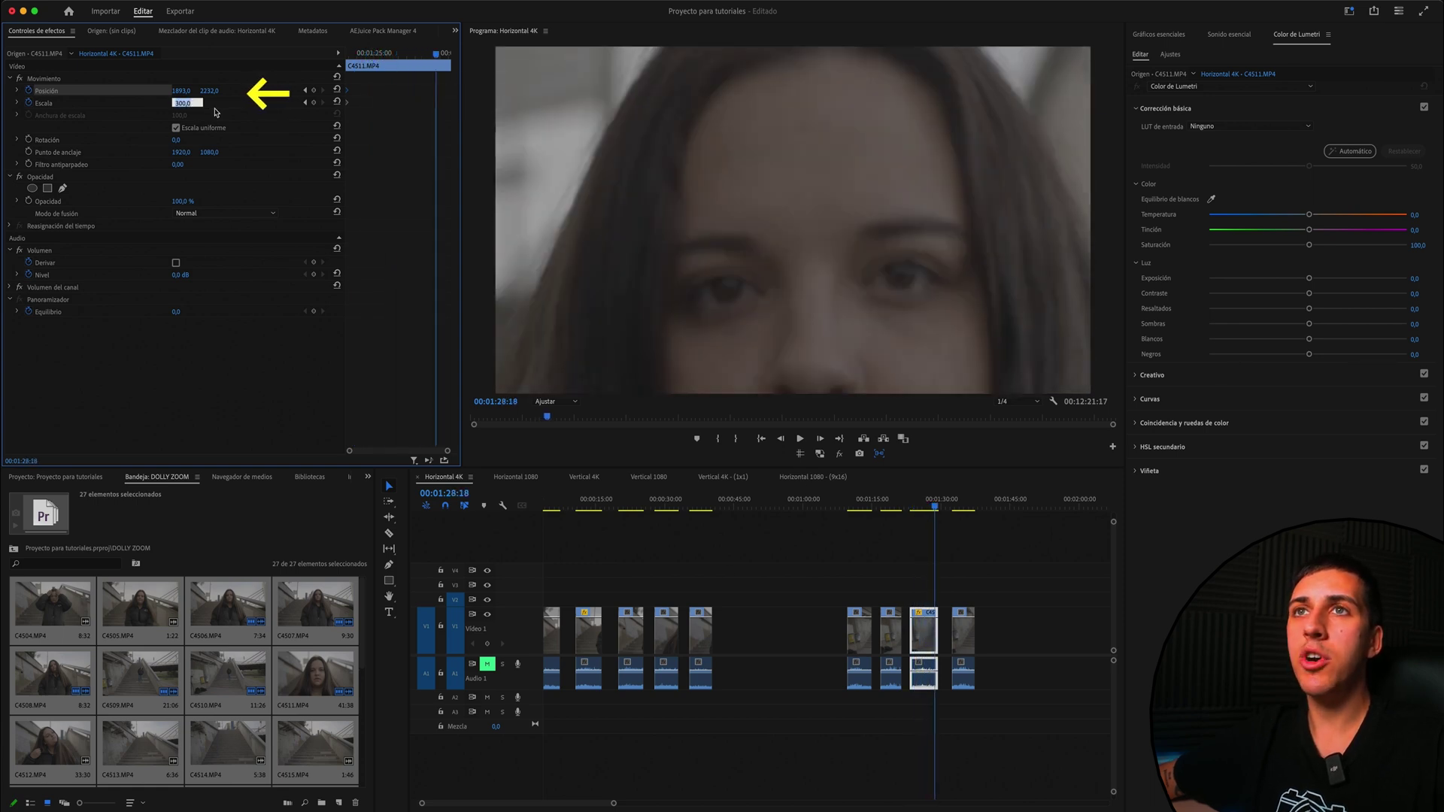
type("100")
key("Return")
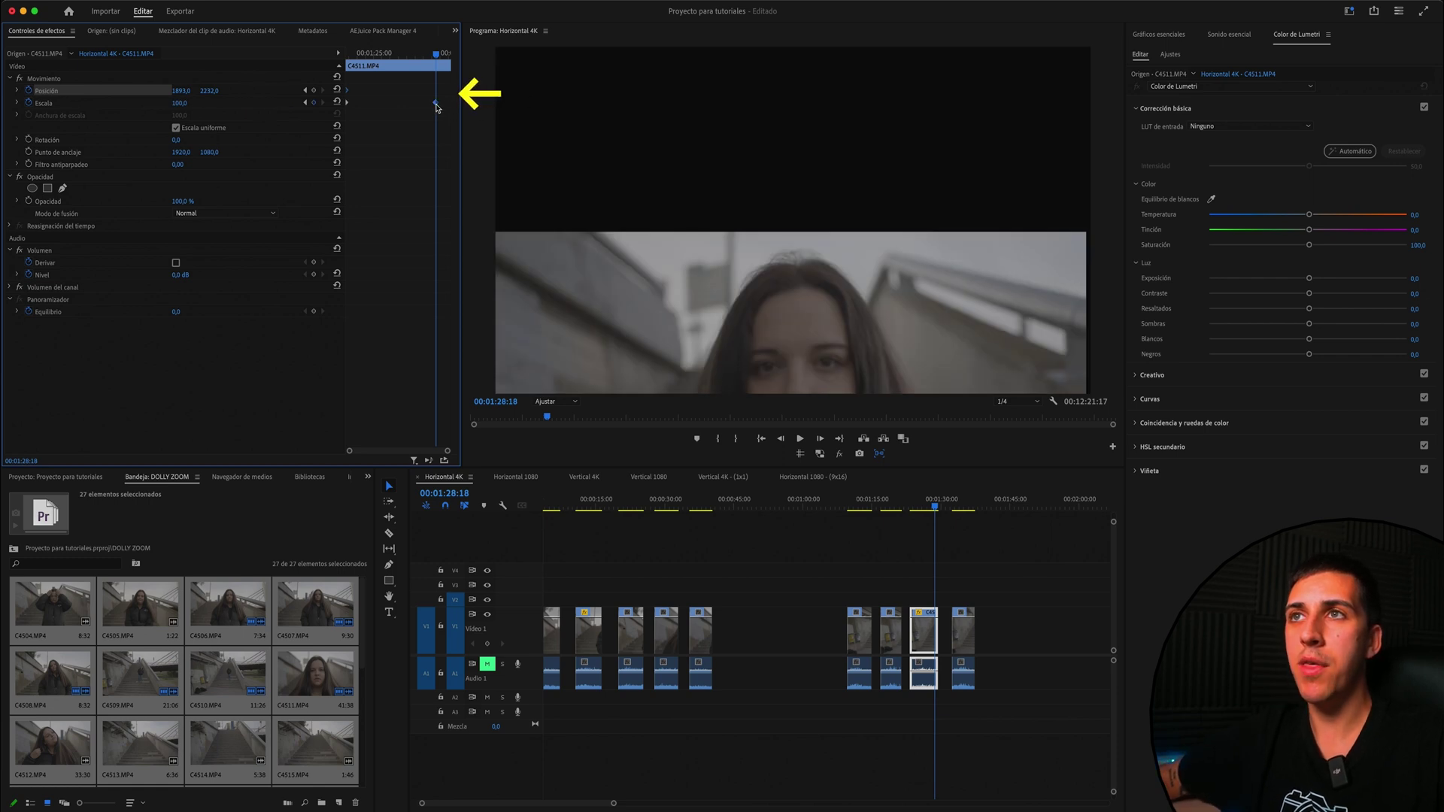
left_click_drag(438, 106, 464, 107)
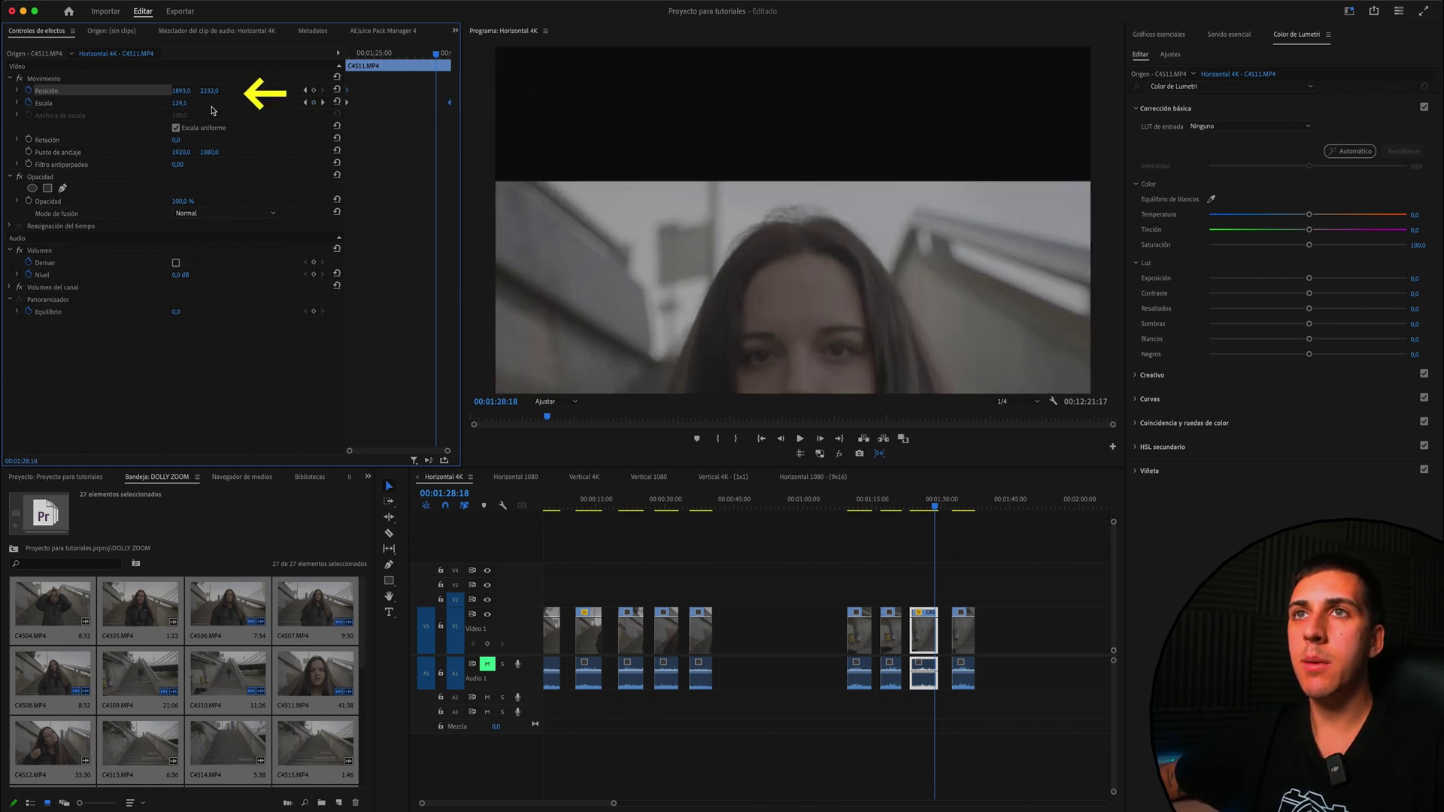
left_click(181, 90)
type("1920")
key("Tab")
type("1080")
key("Return")
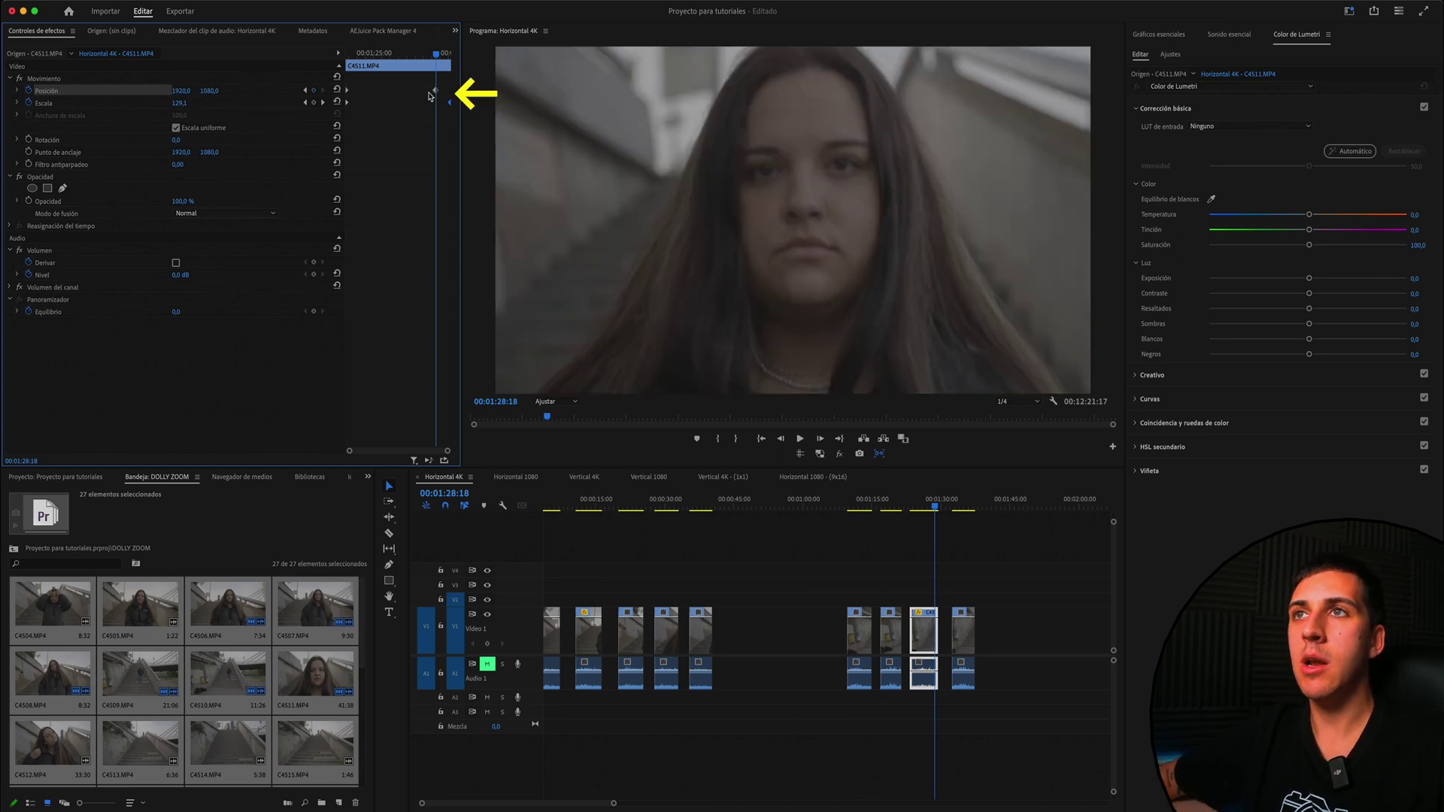
left_click_drag(440, 93, 490, 99)
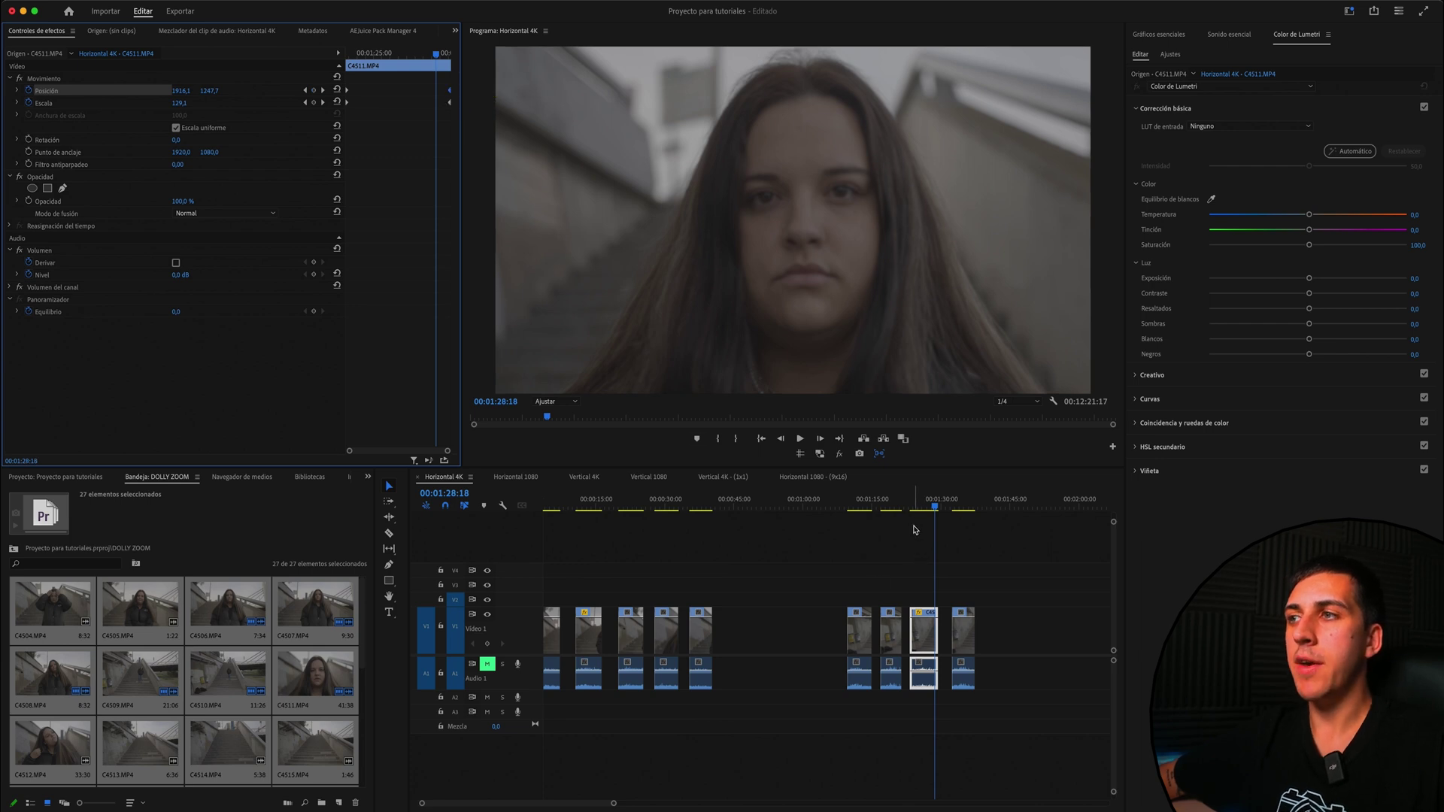
Step: Preview the C4511 dolly zoom and return to the clip start
left_click(913, 507)
key("space")
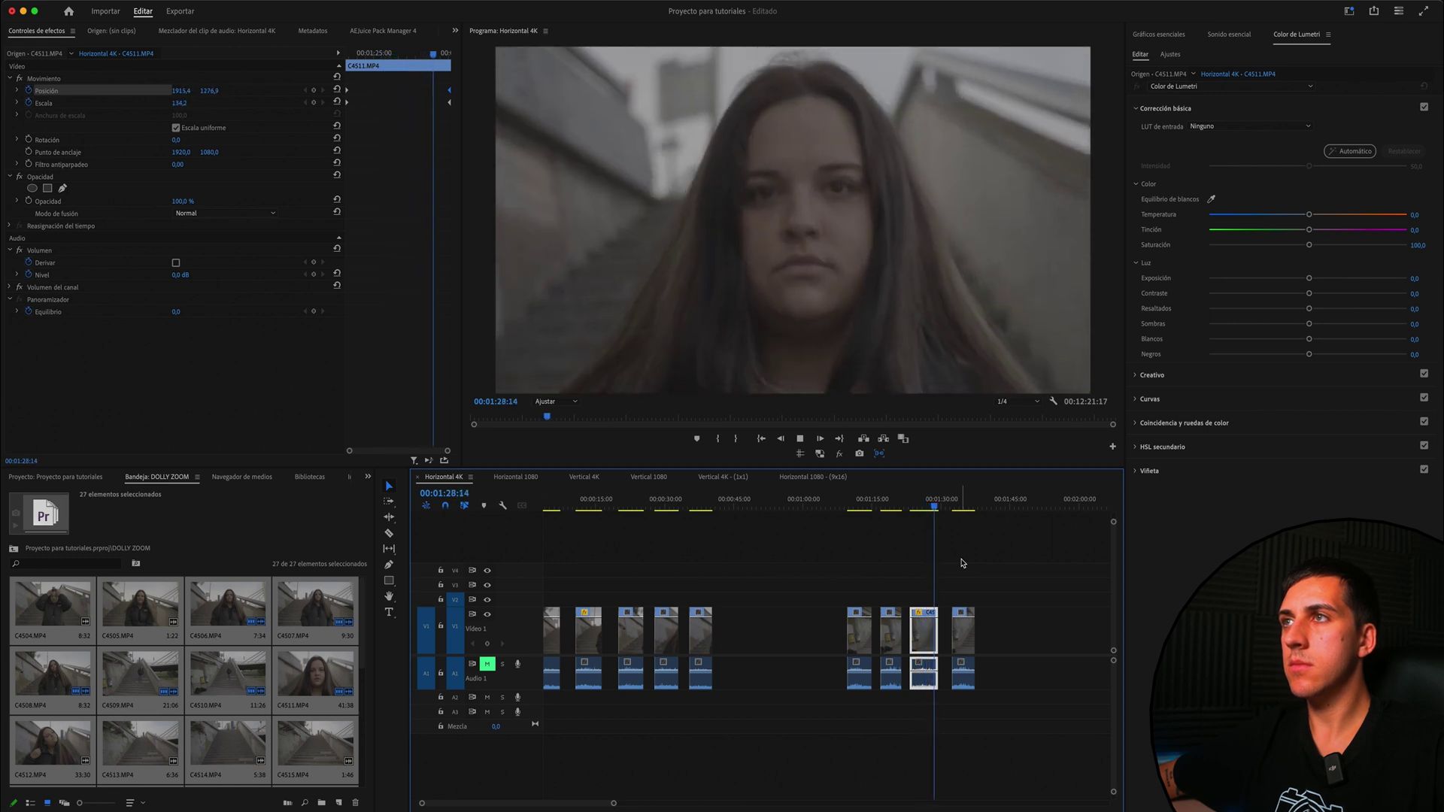
left_click(388, 196)
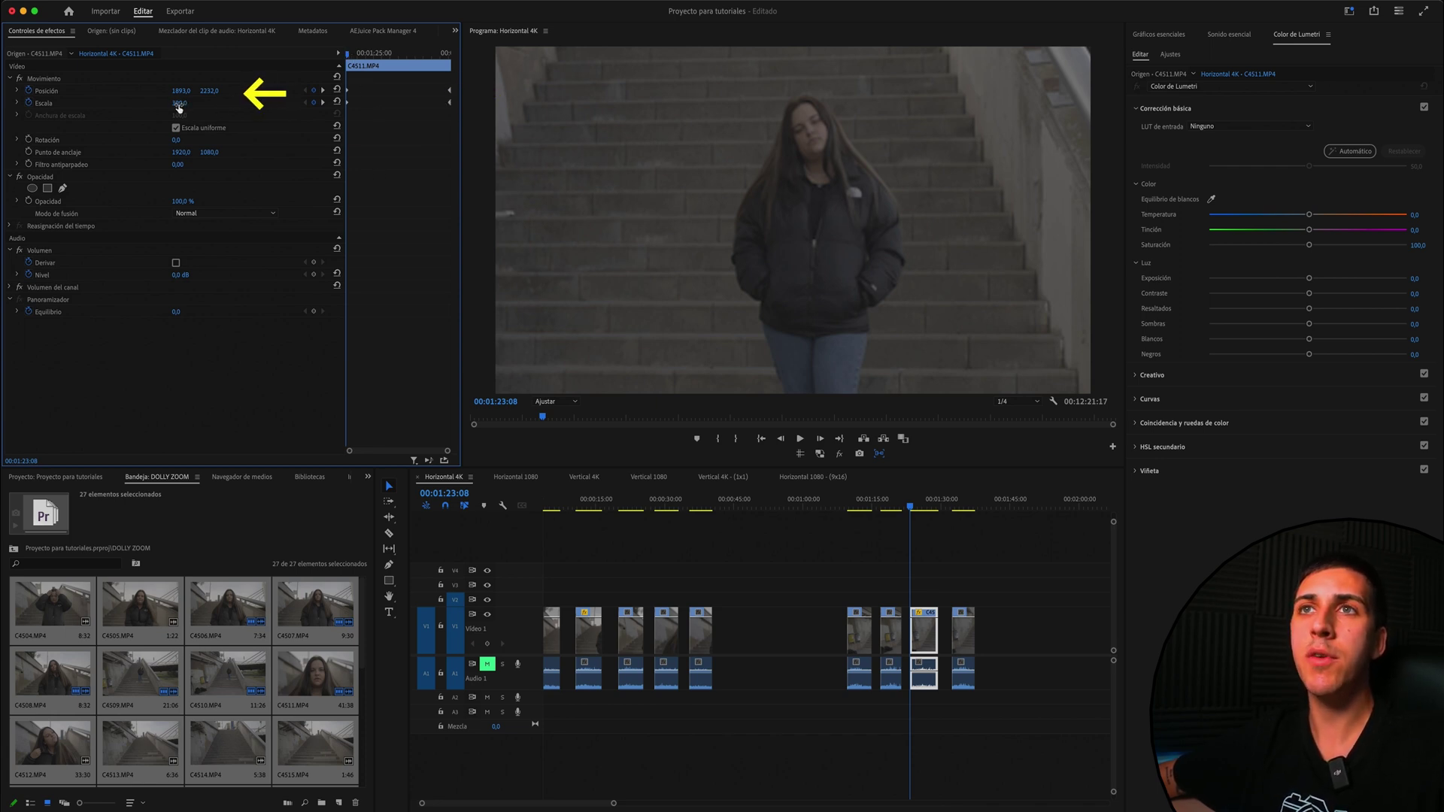
Step: Change C4511's starting Scale to 500 and shift the image further down, then check the end framing
left_click(191, 102)
type("500")
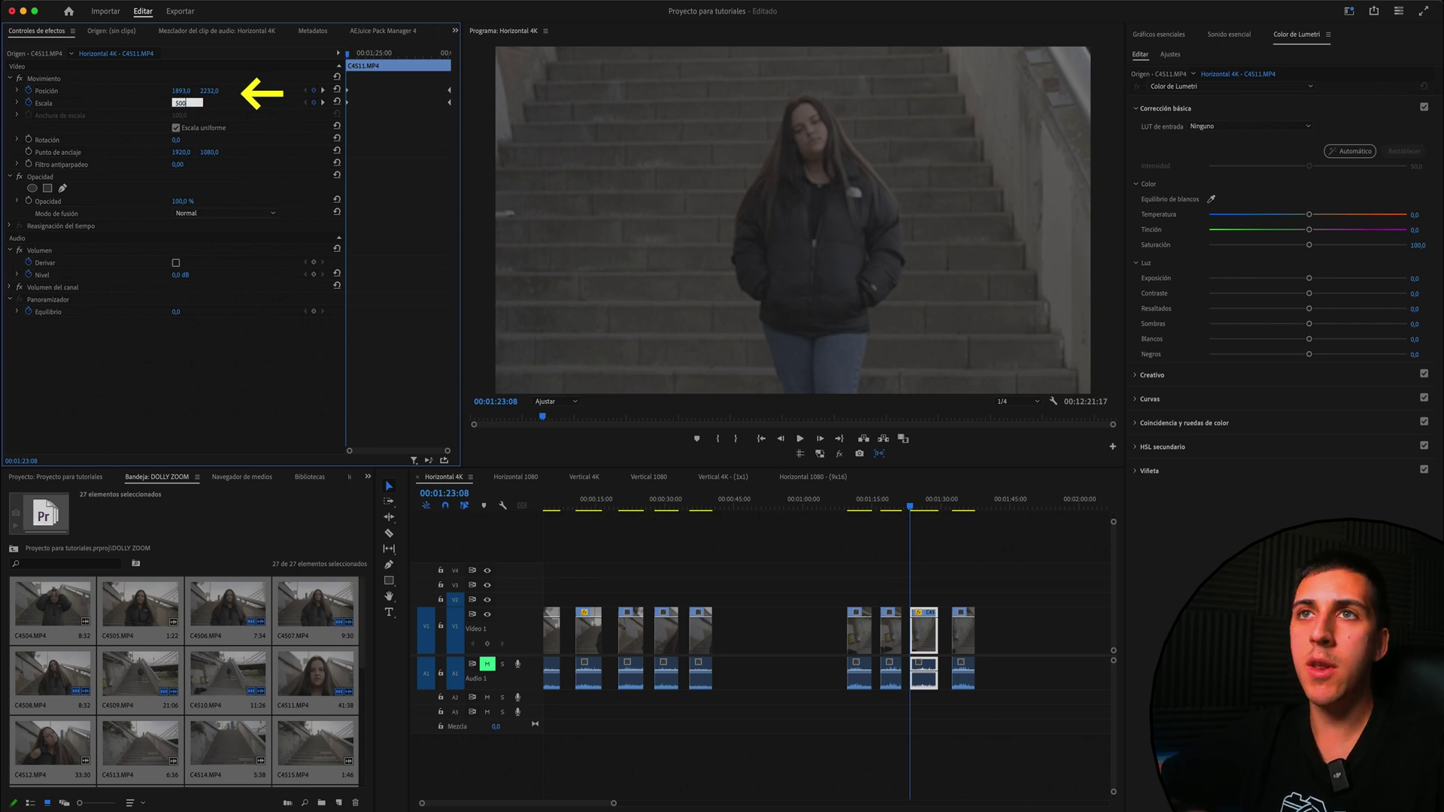
key("Return")
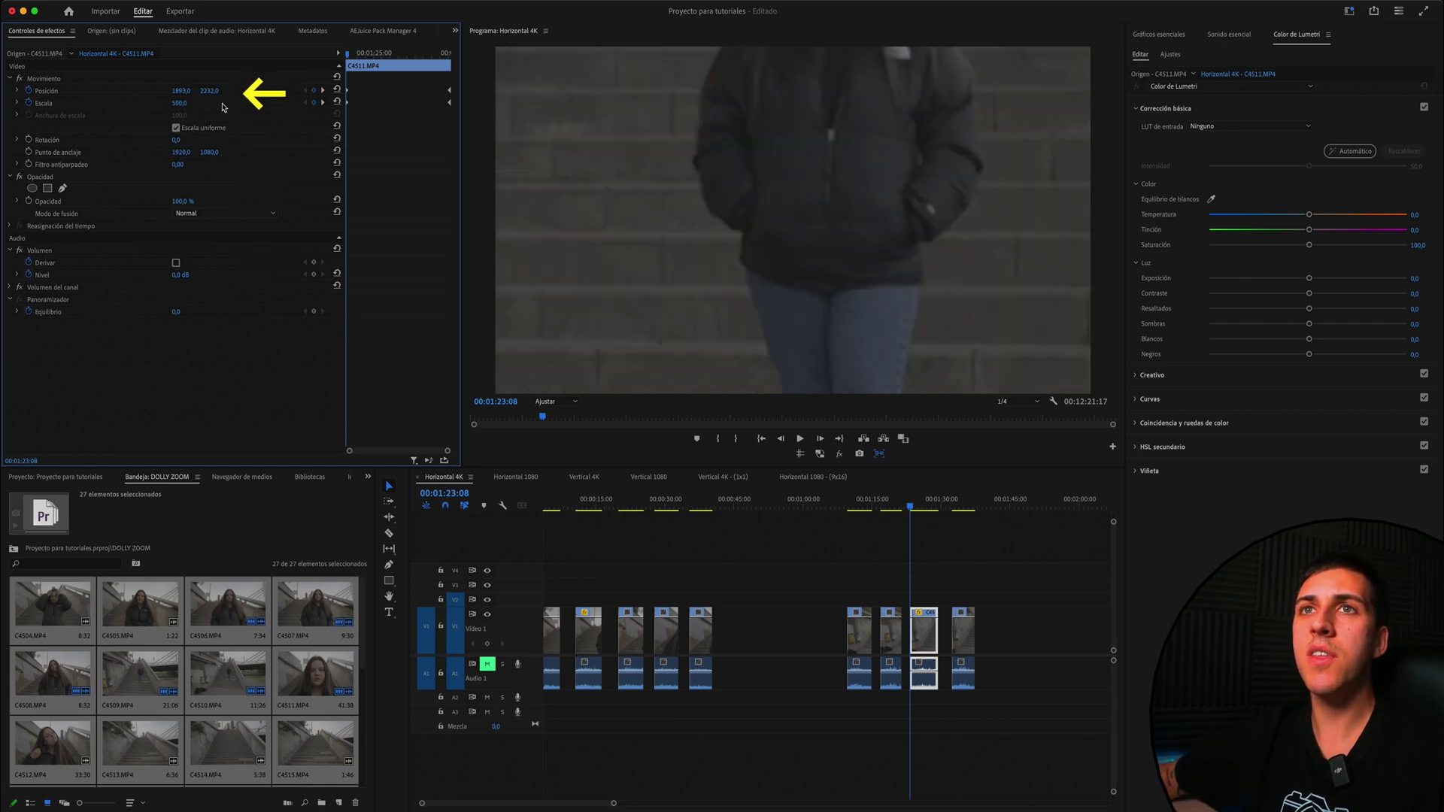
left_click_drag(209, 90, 175, 92)
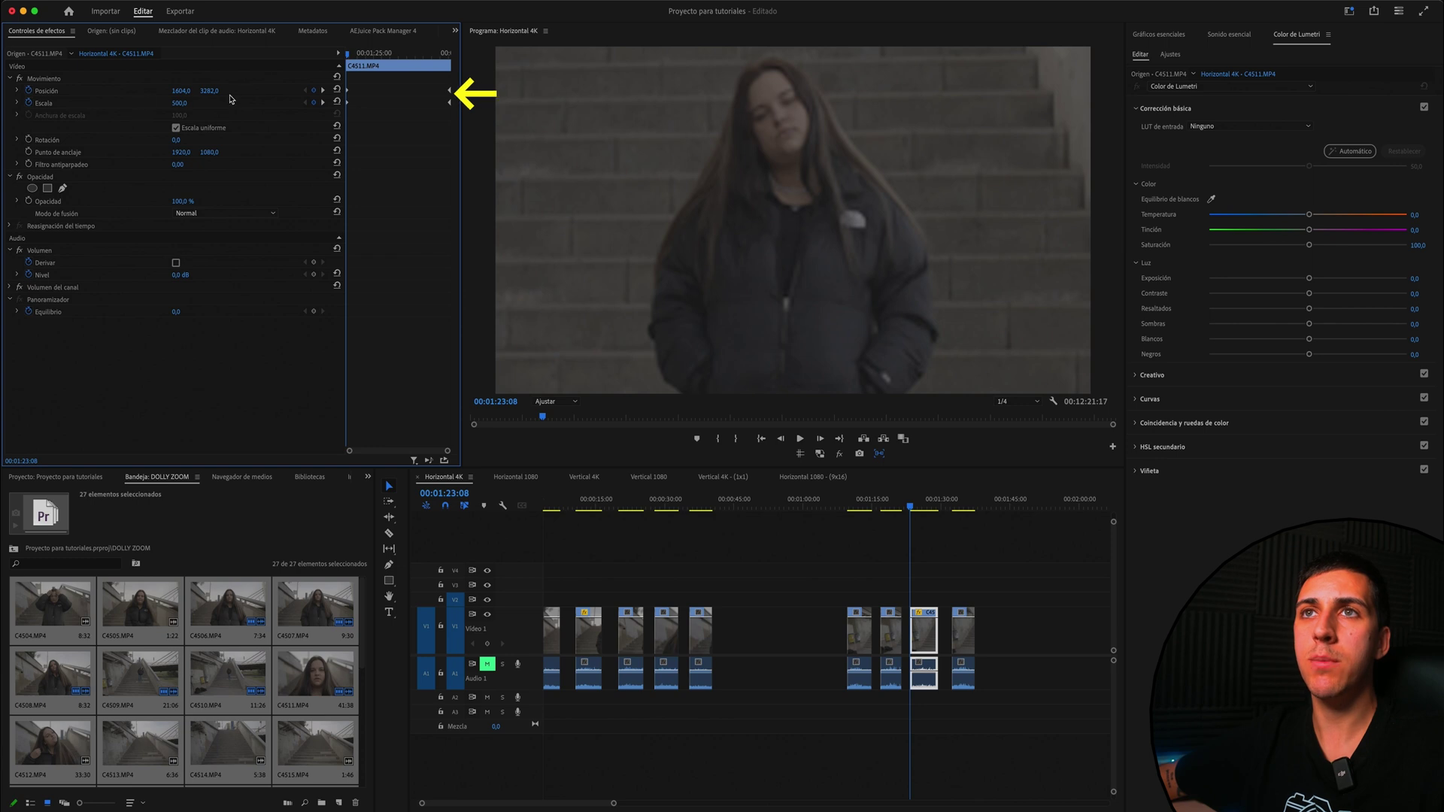
left_click(450, 88)
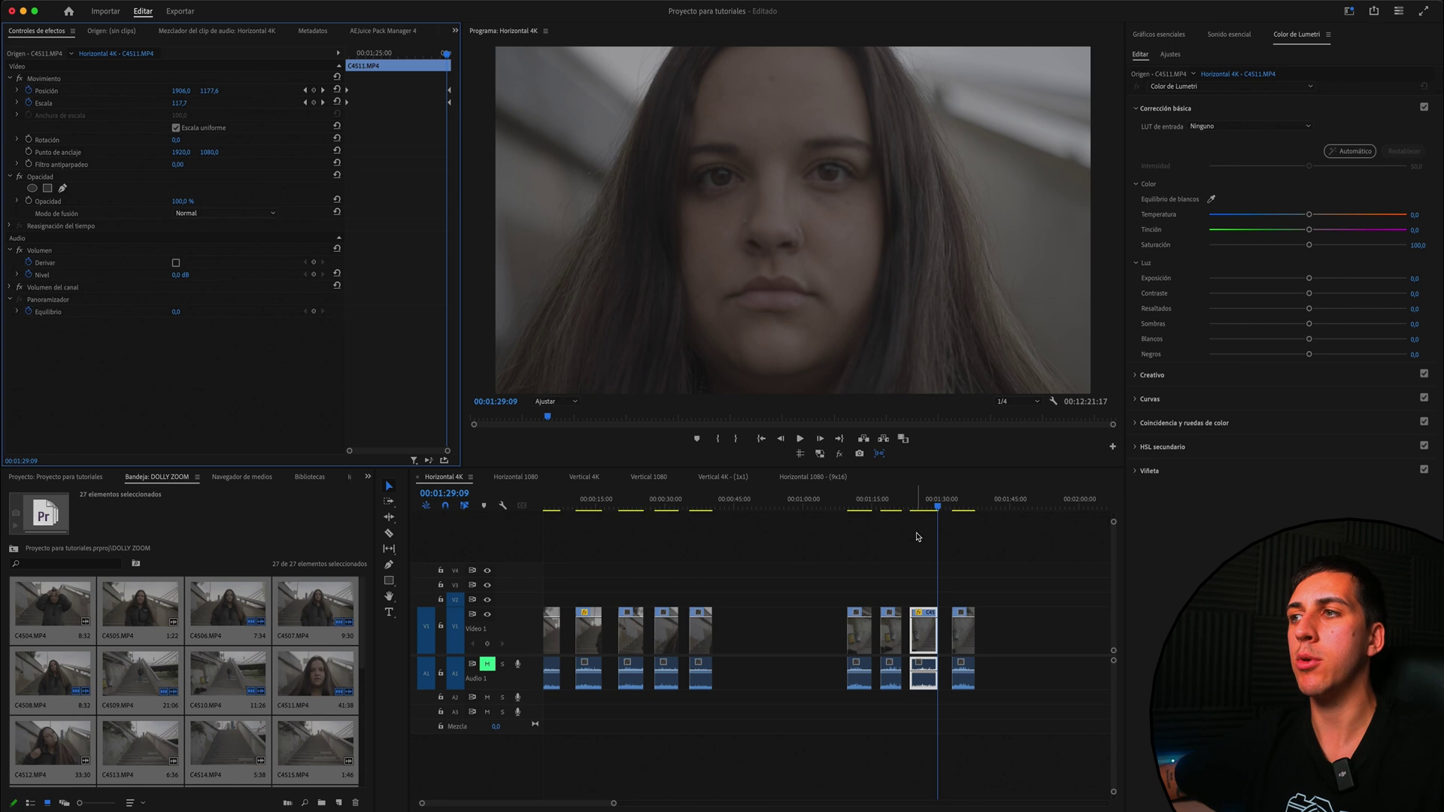
Step: Replay the revised C4511 dolly zoom, stopping on the fifth clip
left_click(915, 511)
key("space")
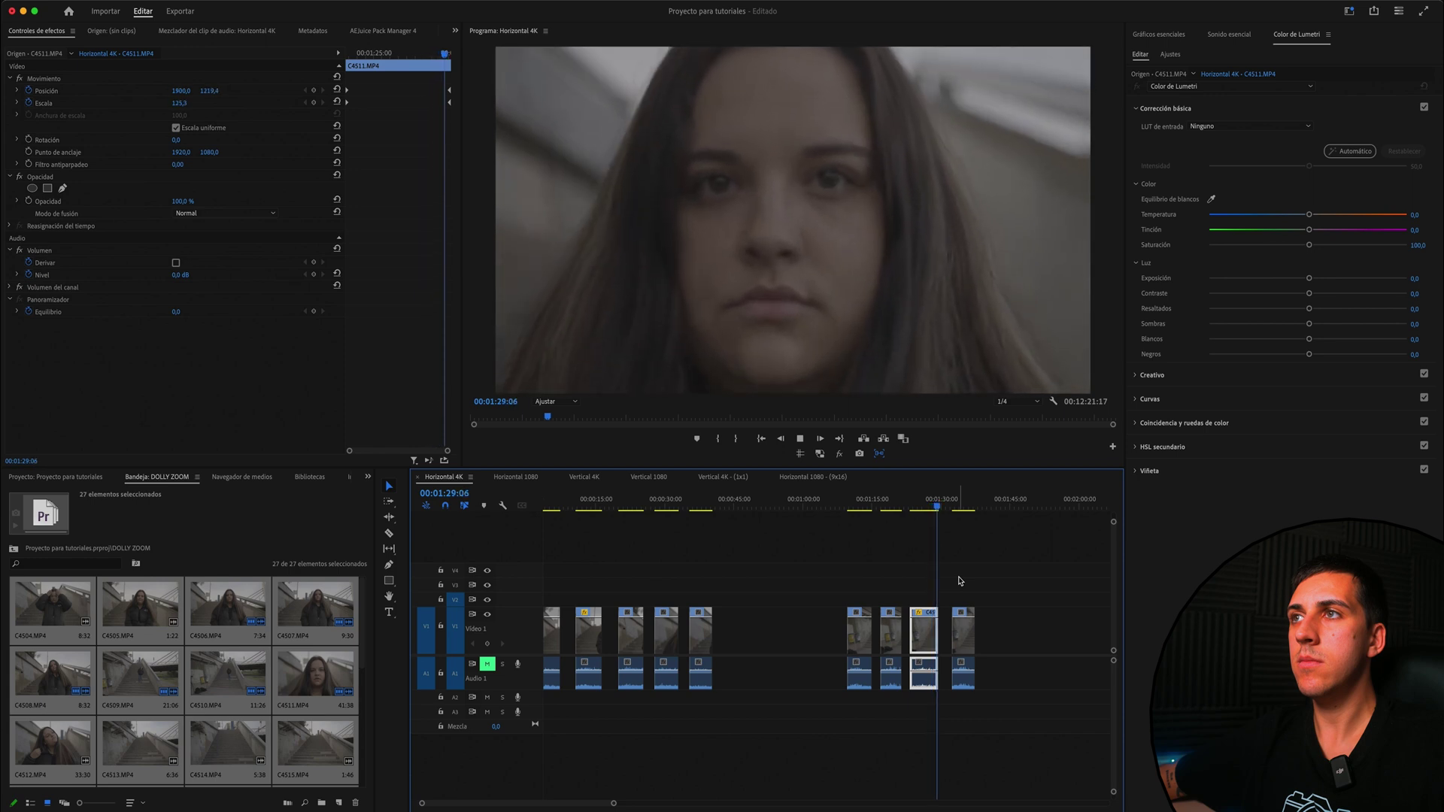
left_click(707, 502)
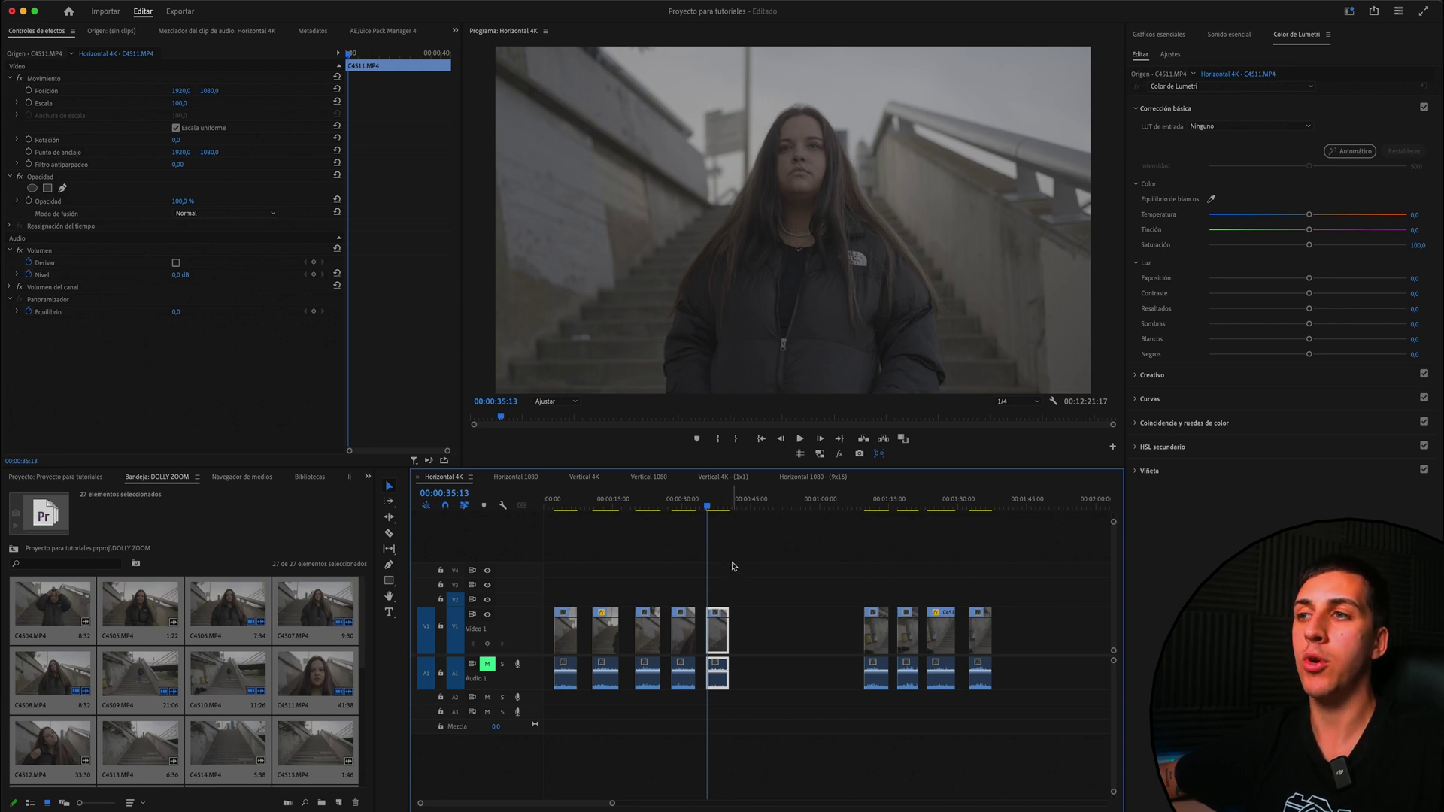
Step: Scrub the fifth clip, then search ESTABILIZADOR and apply Estabilizador de deformación to it
key("Right")
key("Right")
key("Right")
mouse_move(707, 512)
left_mouse_down()
mouse_move(725, 511)
mouse_move(715, 518)
left_mouse_up()
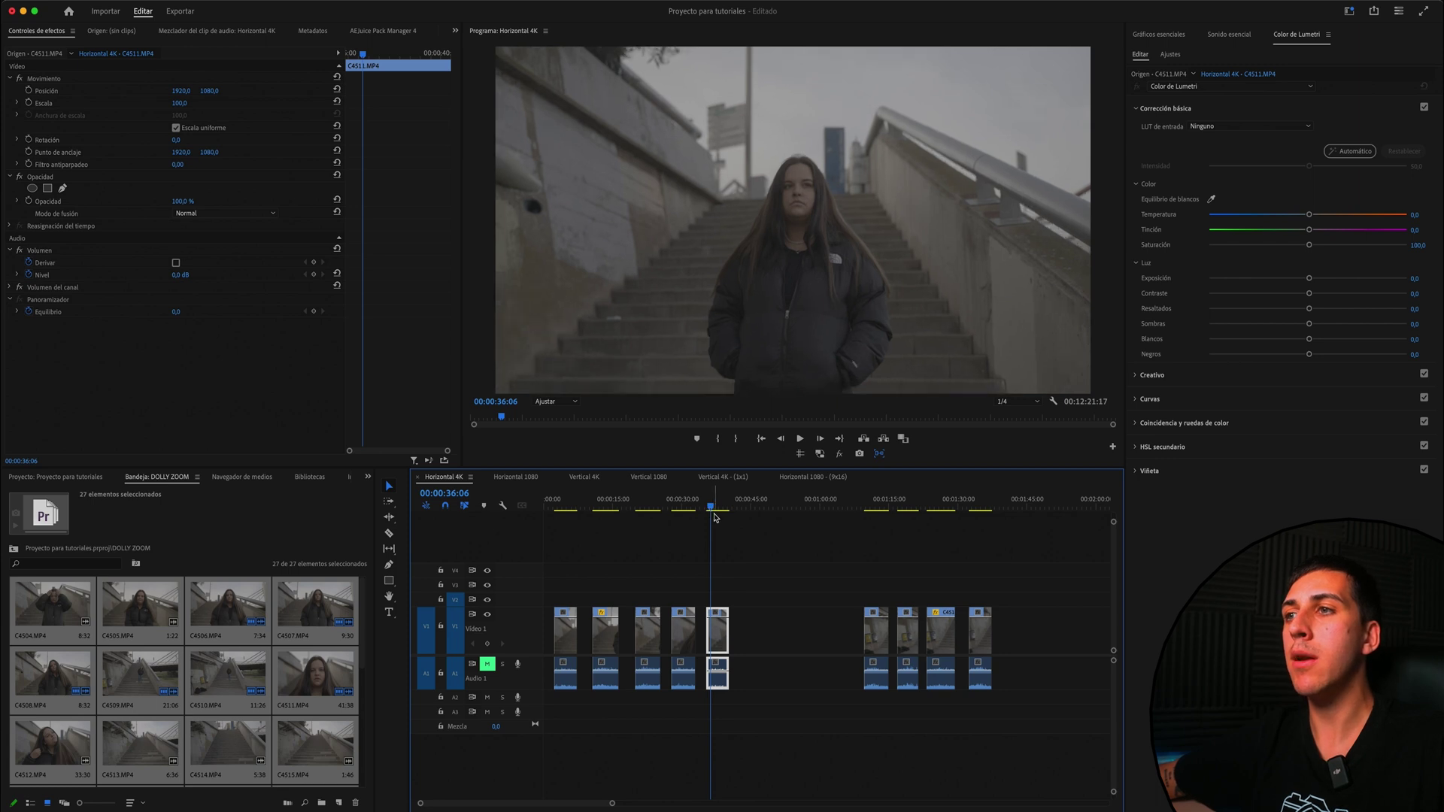
left_click(369, 477)
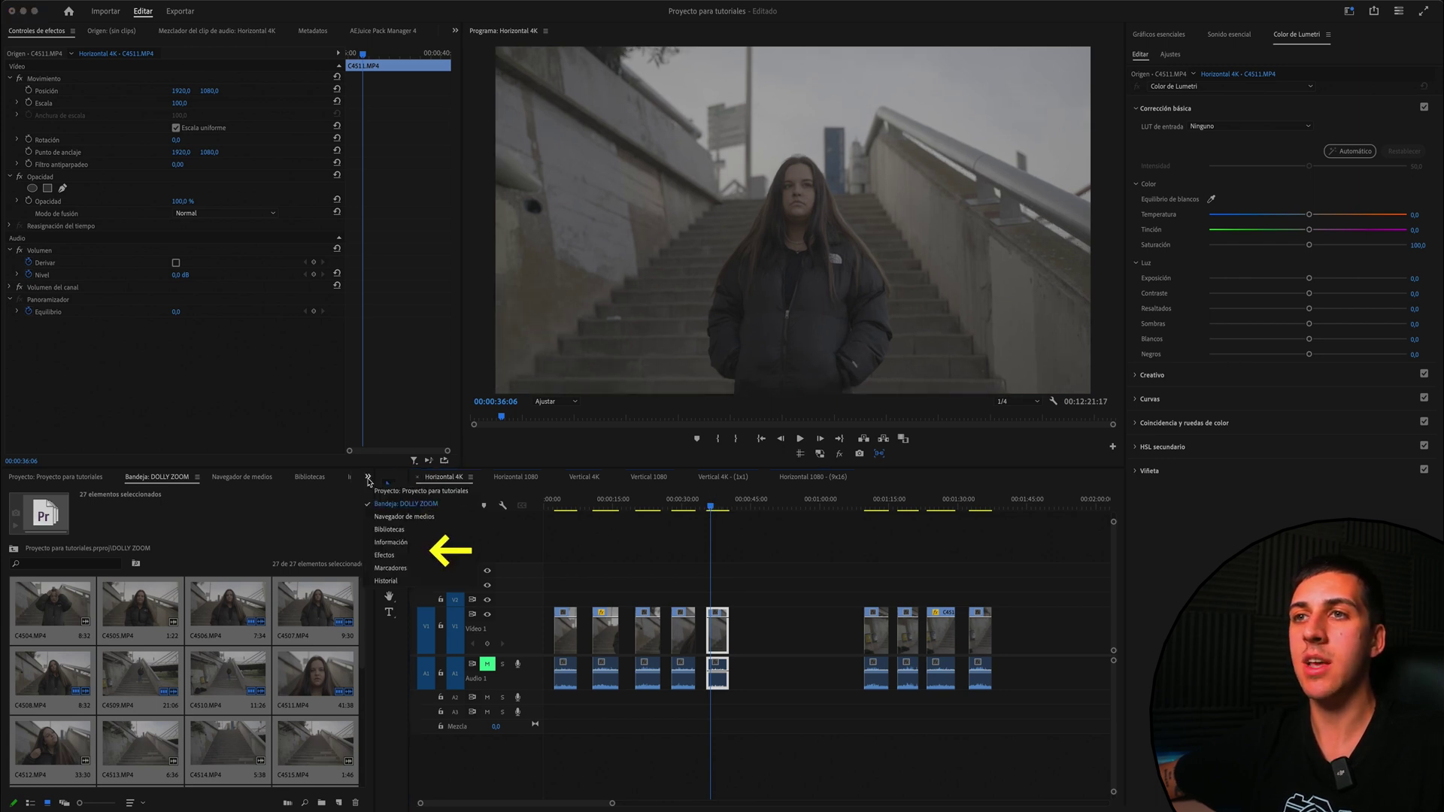
left_click(386, 555)
type("ES")
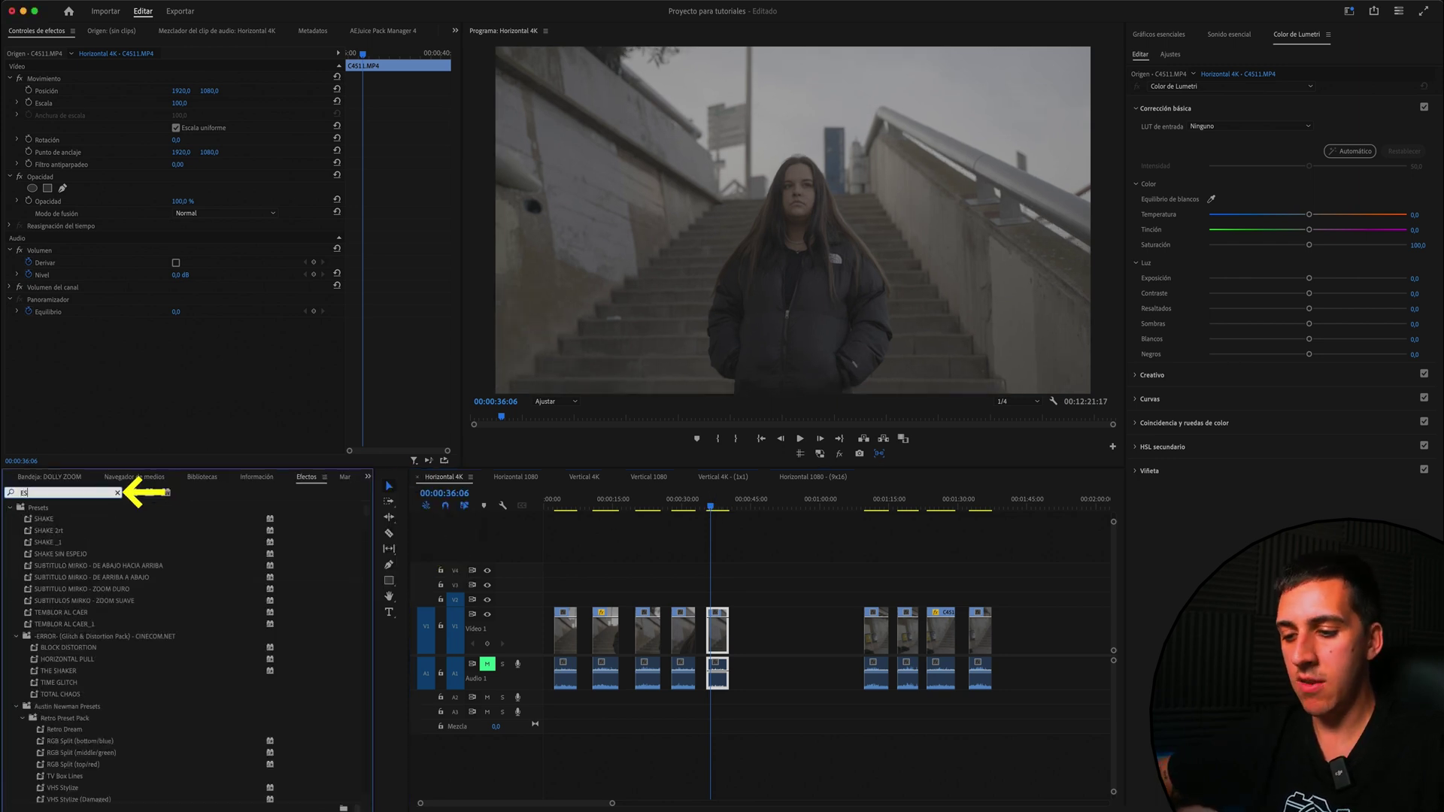
type("TABILIZADOR")
left_click(74, 623)
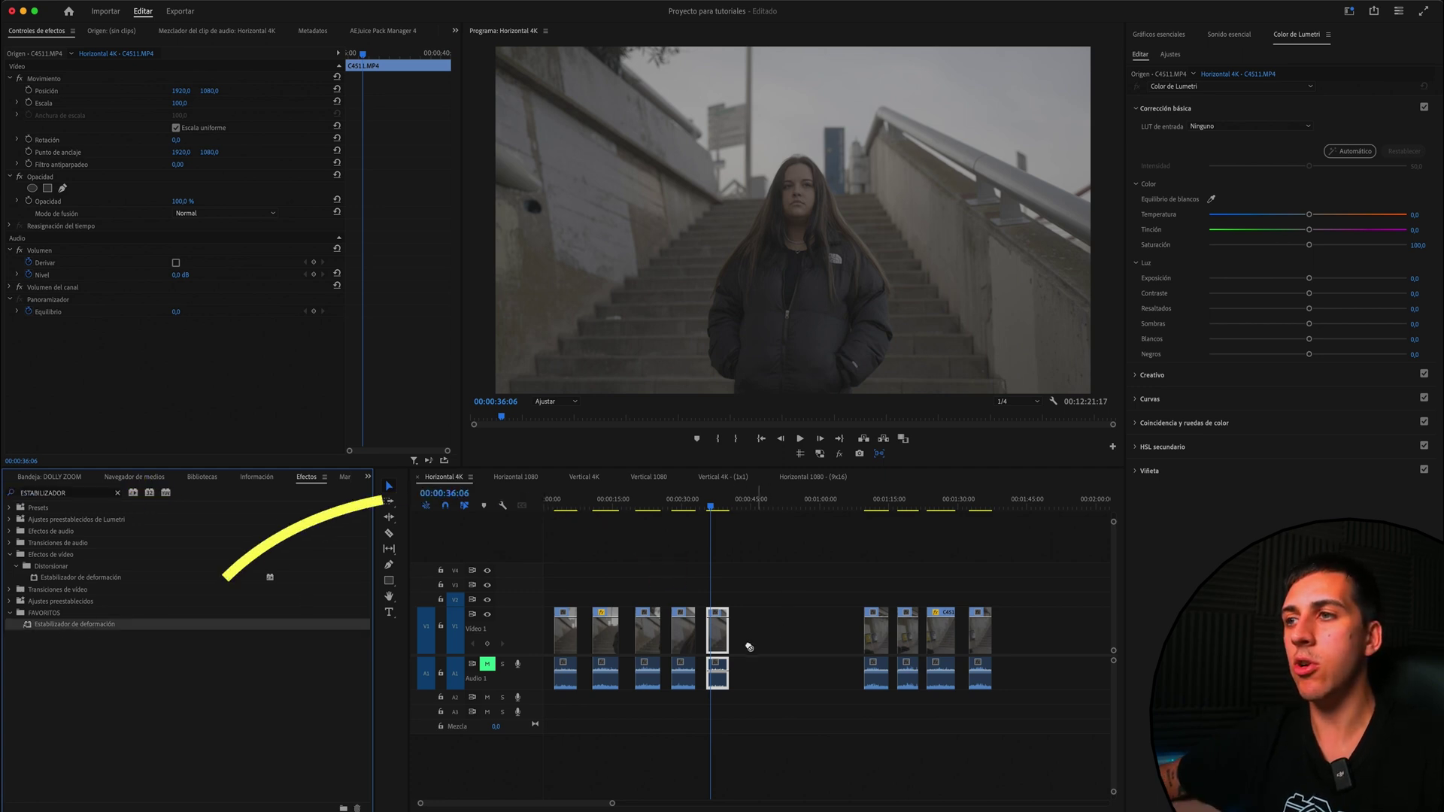
left_click_drag(307, 602, 715, 634)
left_click(718, 643)
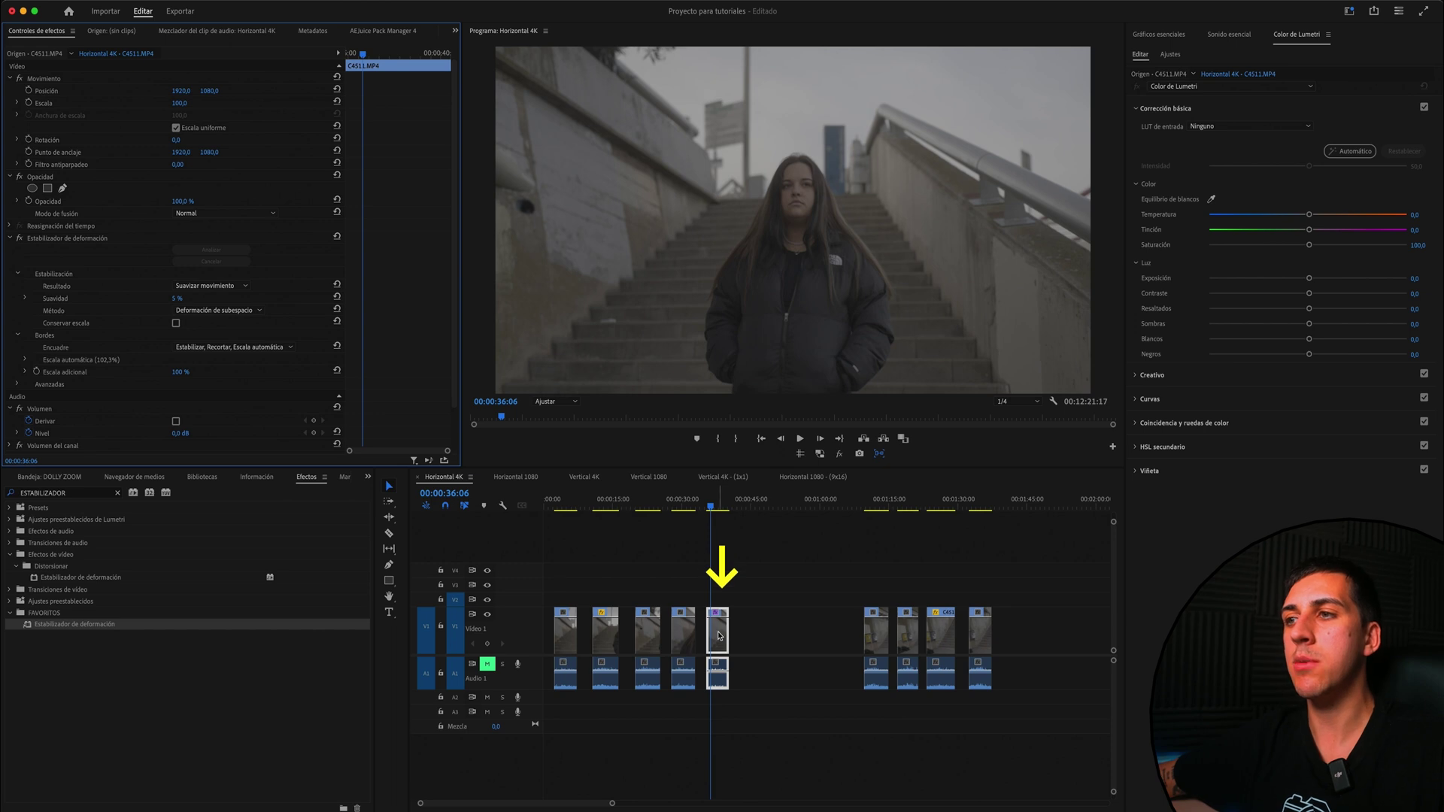
Step: Nest the stabilized clip as 'DOLLY ZOOM DESPLAZAMIENTO ATRAS', inspect it, and return to Horizontal 4K
right_click(719, 636)
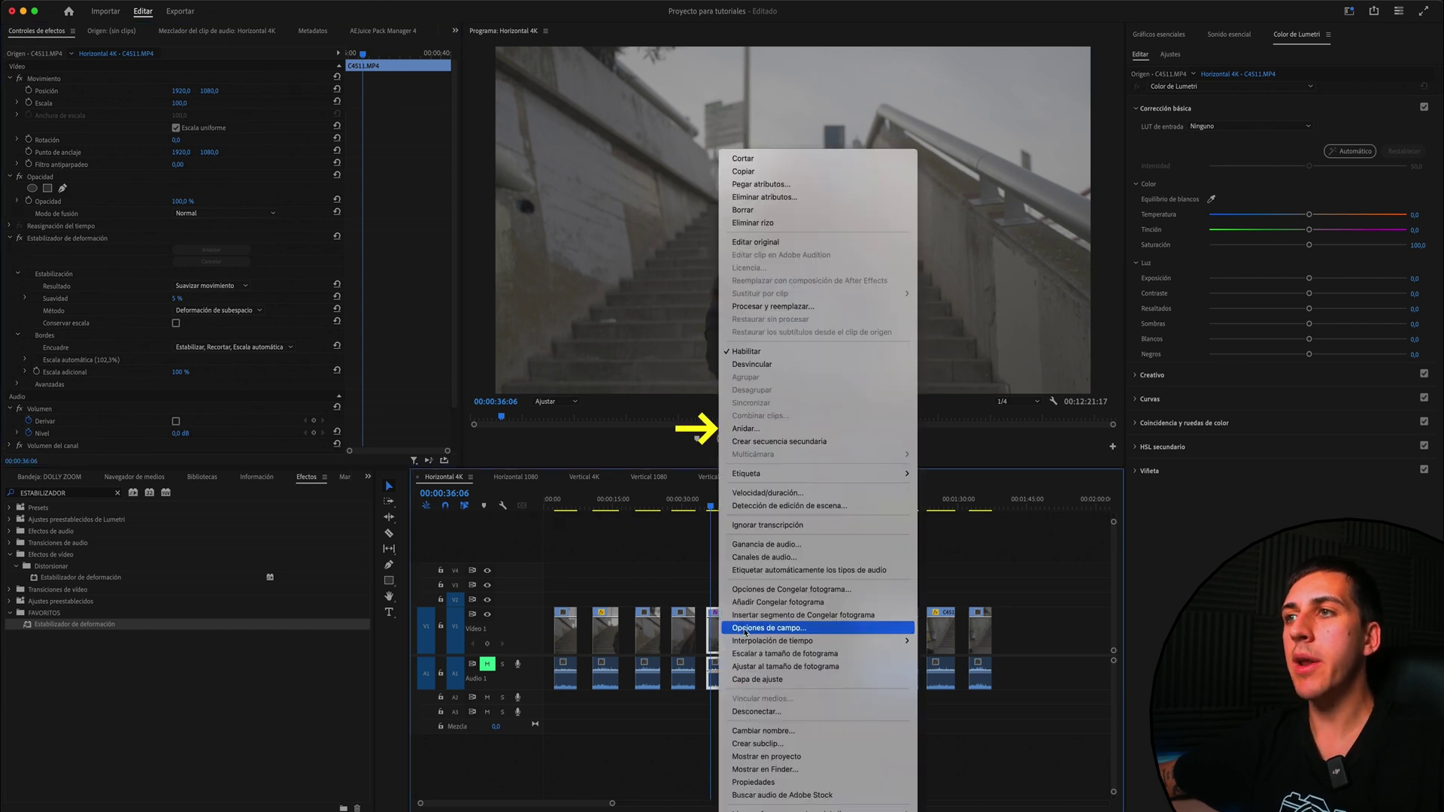
left_click(745, 428)
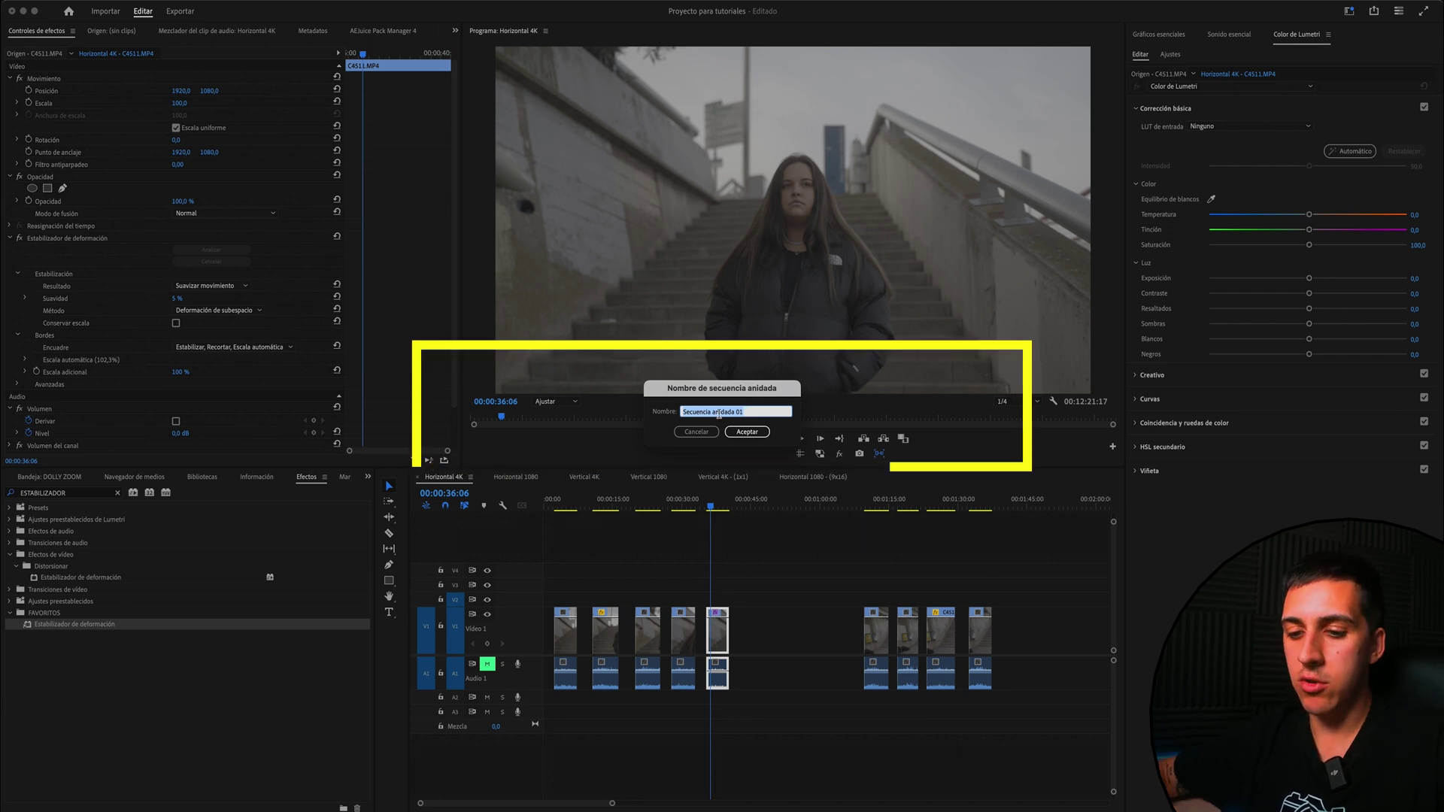
type("DOLLY ZOOM DESPLAZAMIENTO ATRAS")
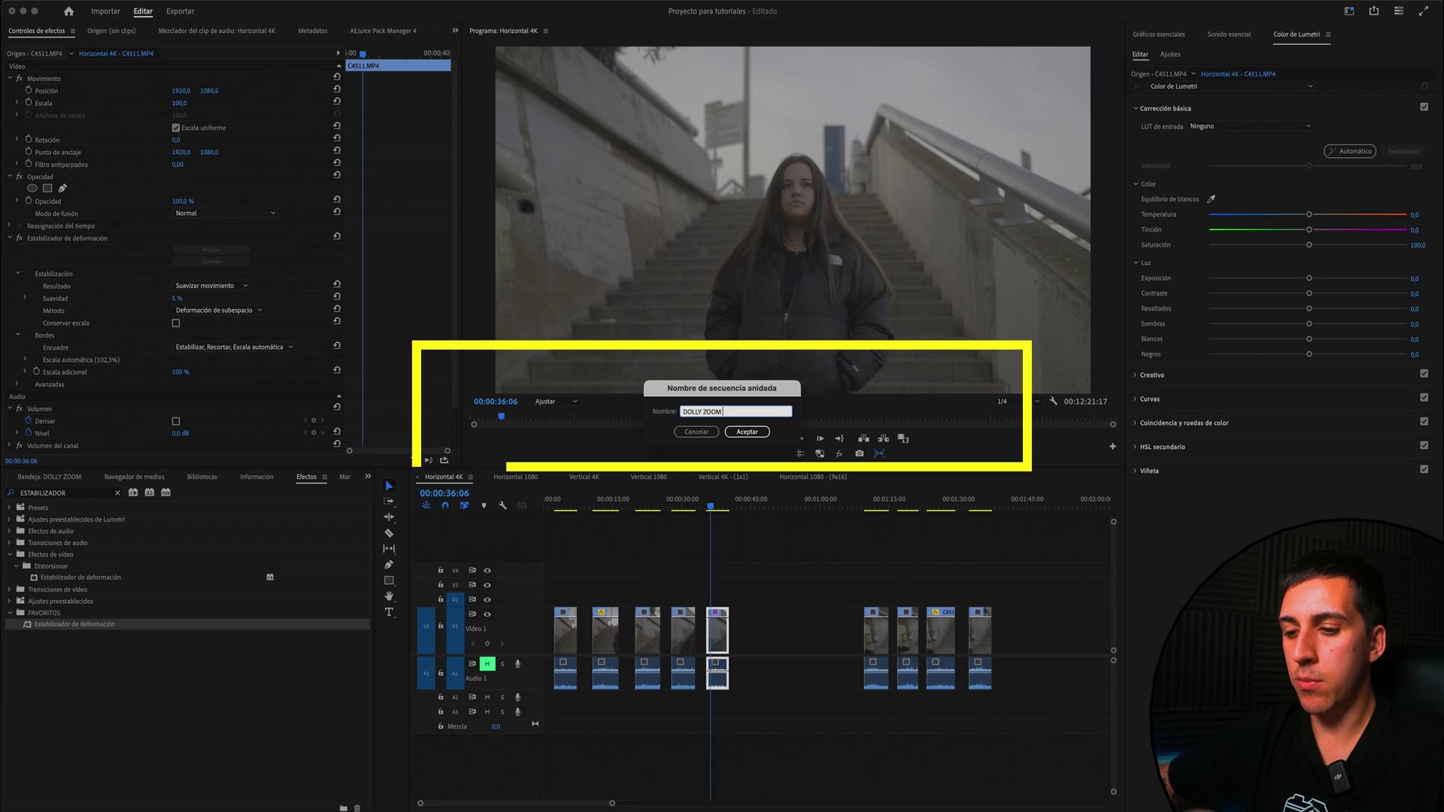
left_click(745, 431)
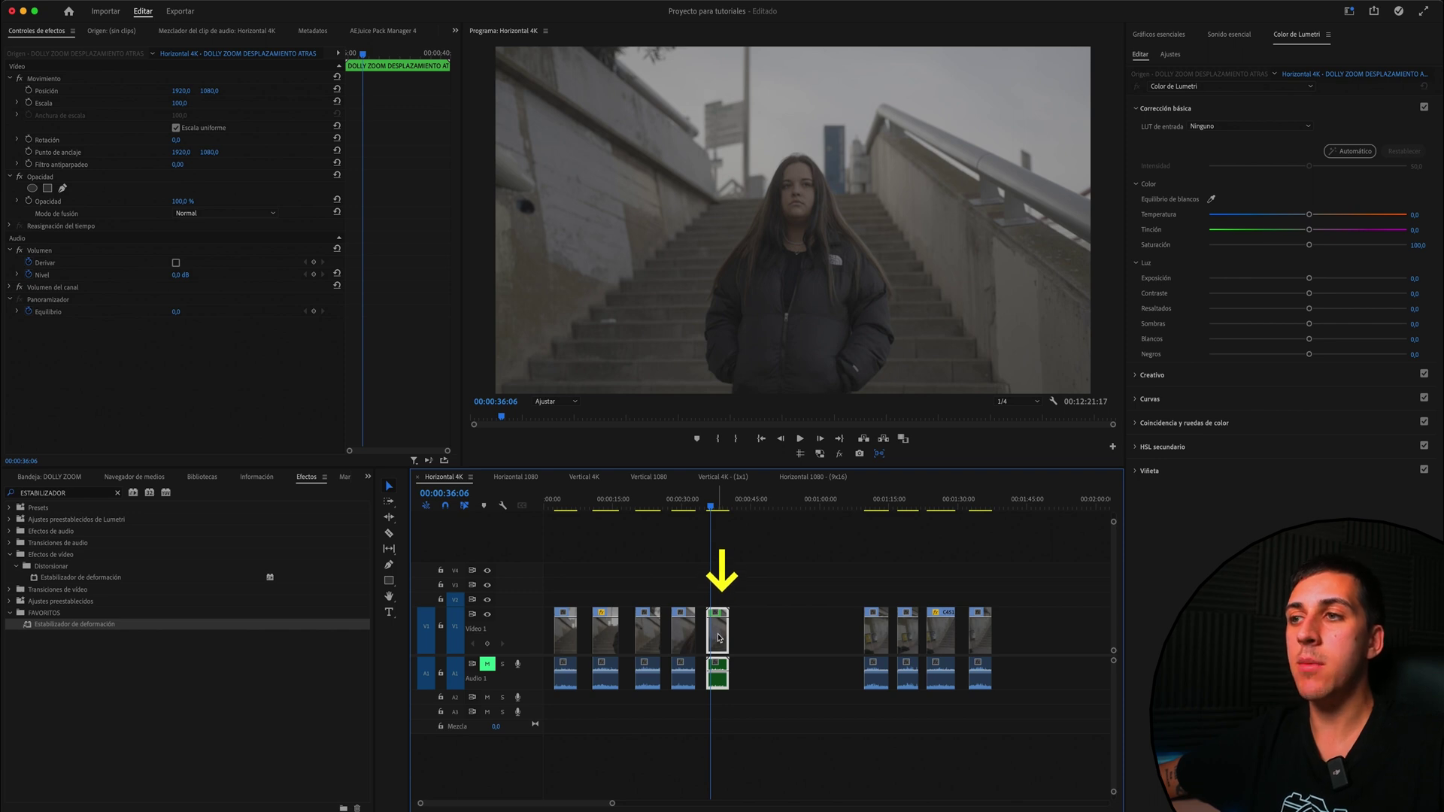
double_click(719, 638)
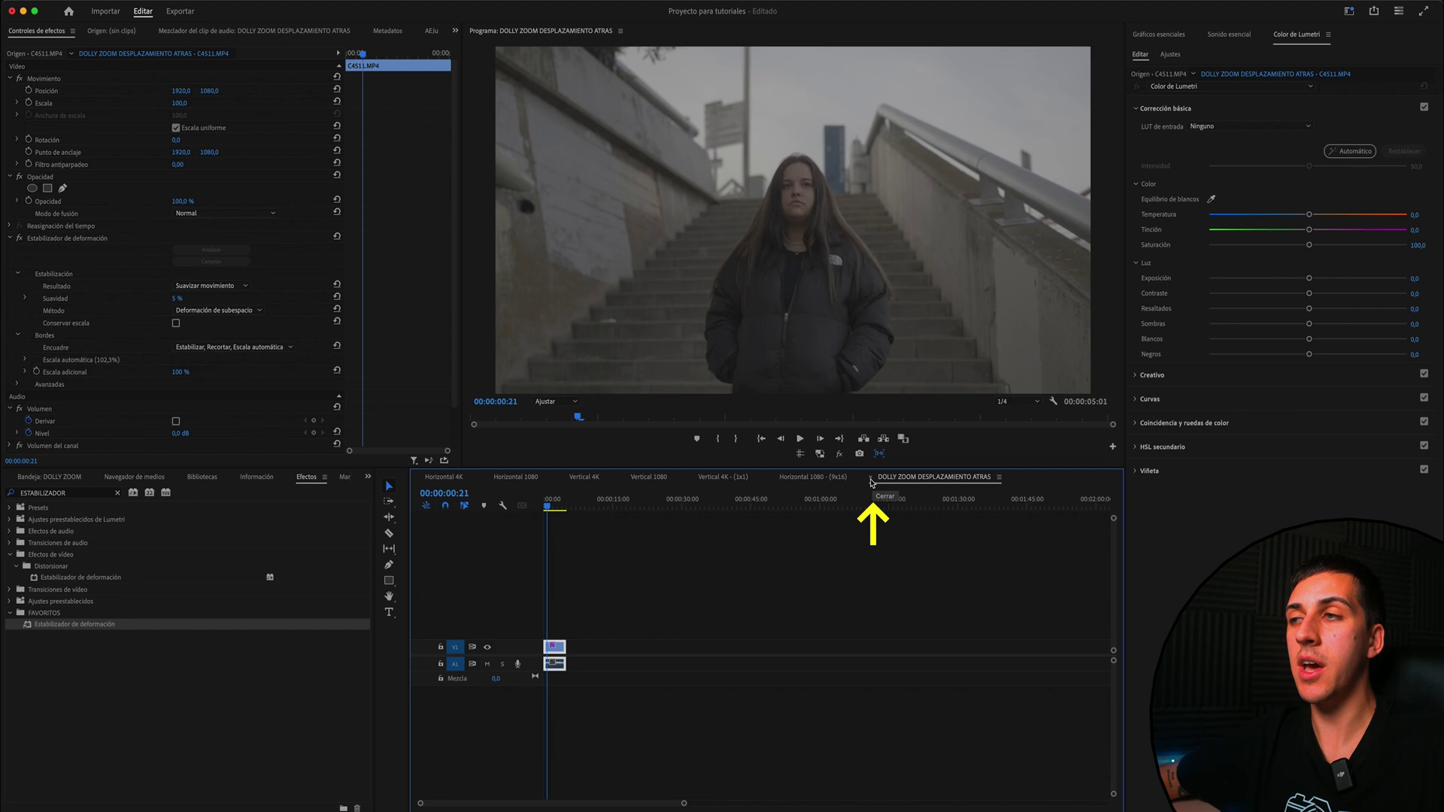
left_click(872, 479)
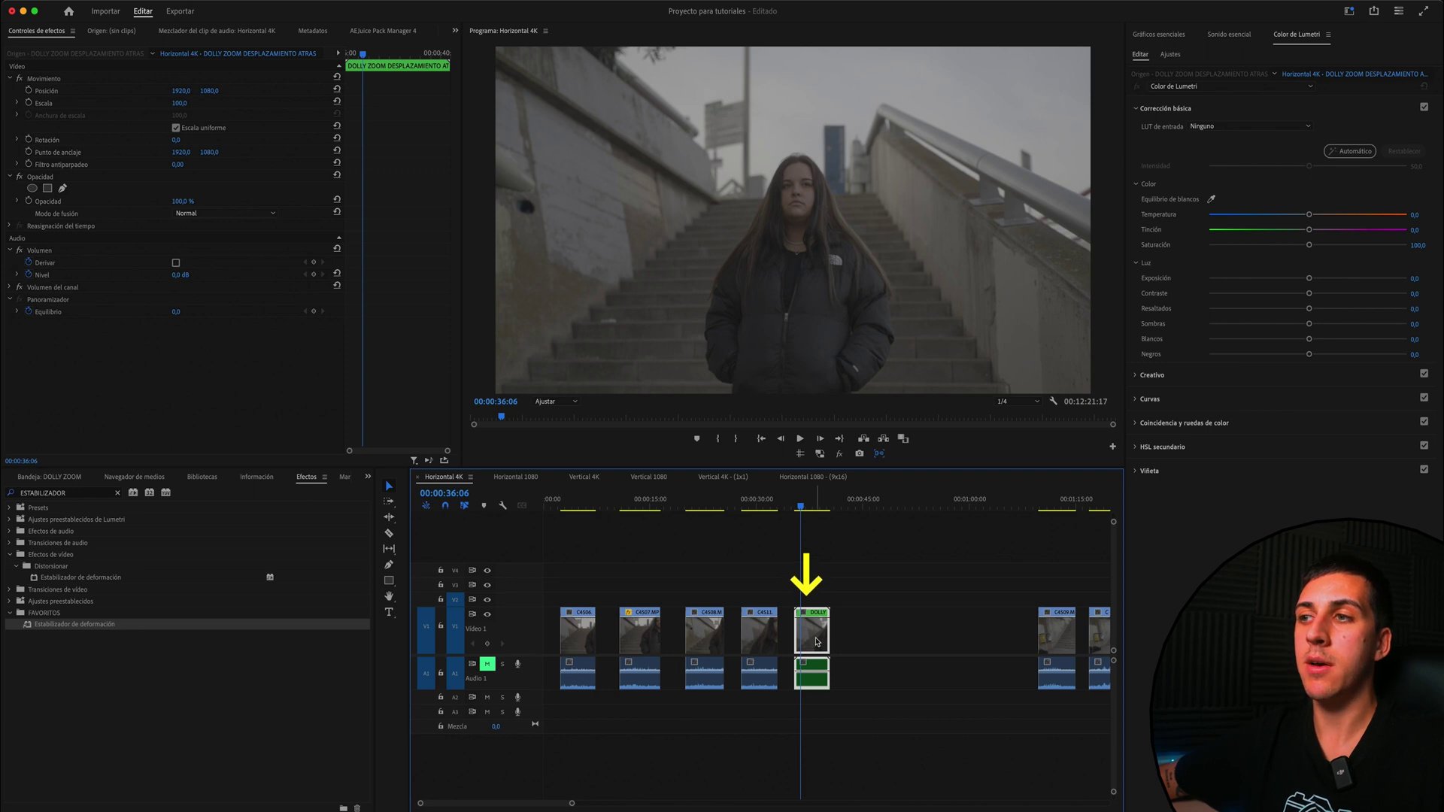
Step: Show the DOLLY ZOOM bin's contents with nothing selected
scroll(817, 641, "up", 2)
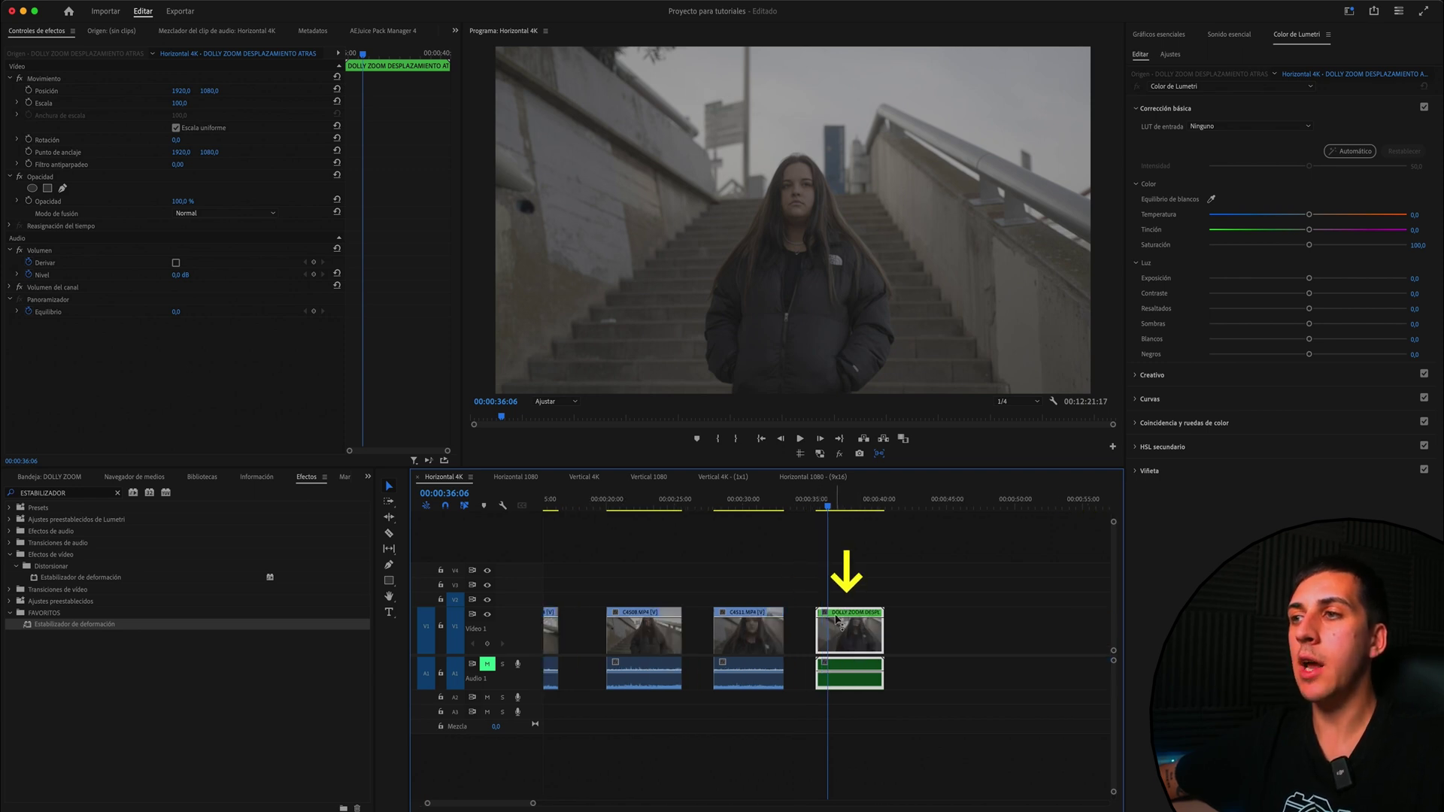
scroll(817, 576, "down", 2)
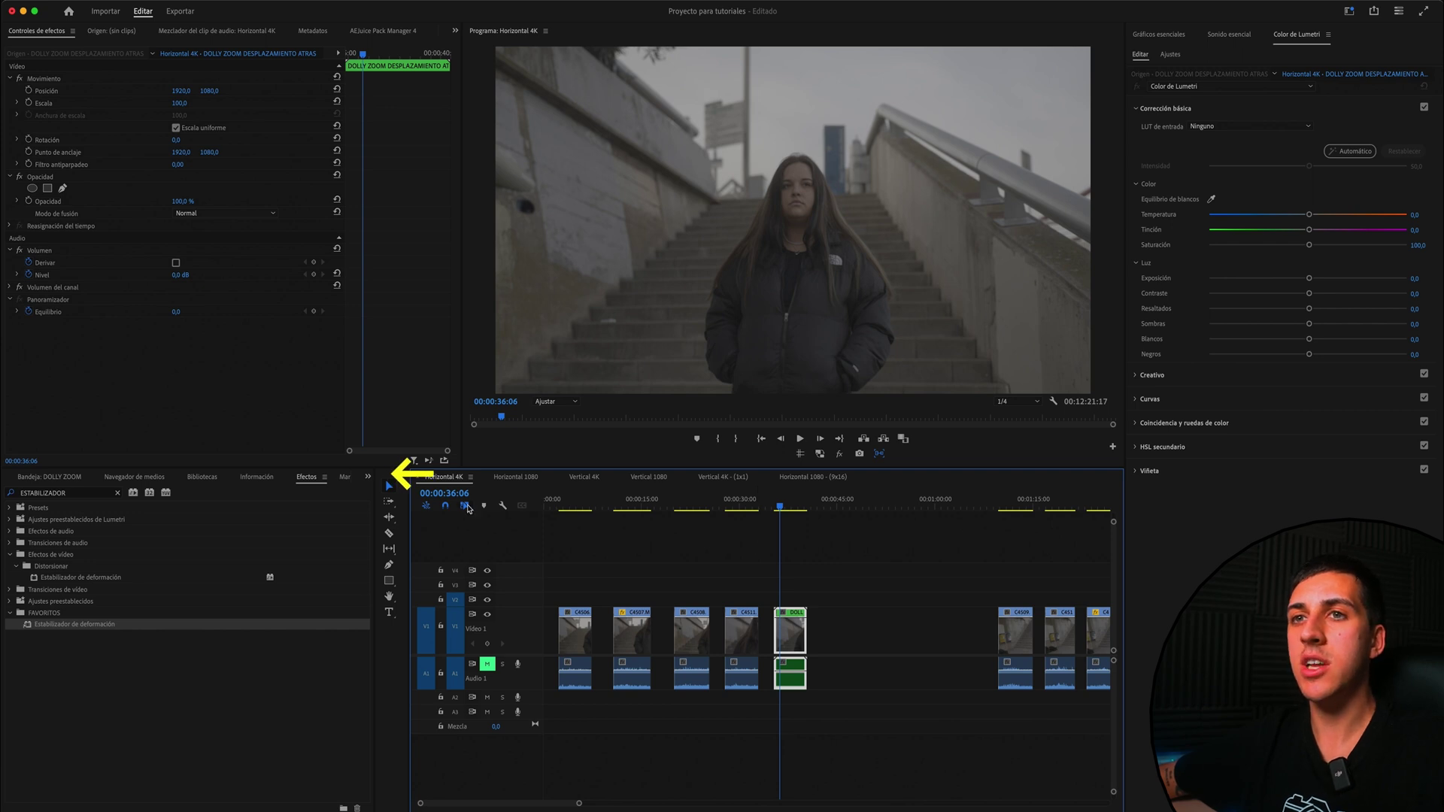
left_click(368, 477)
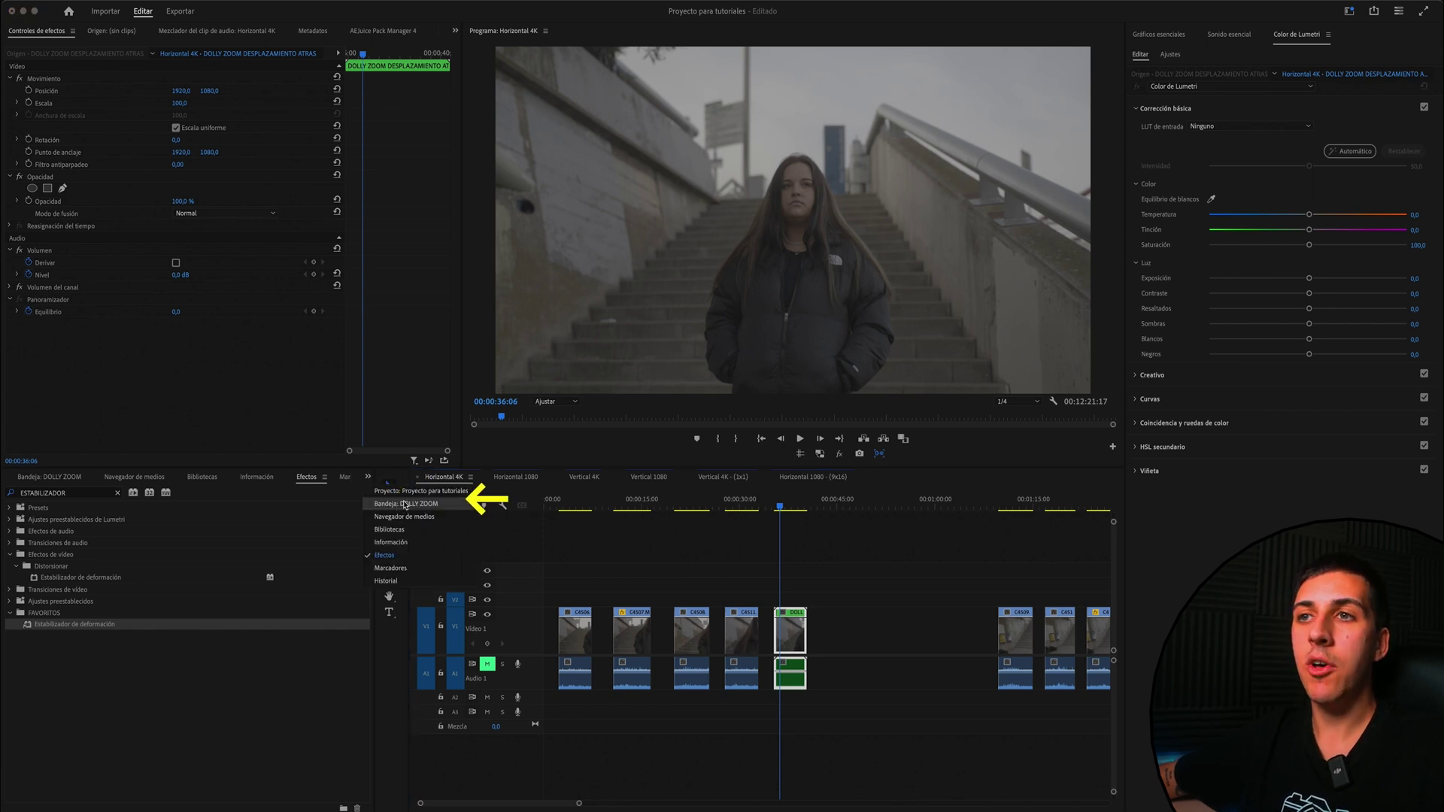
left_click(402, 505)
scroll(295, 677, "down", 5)
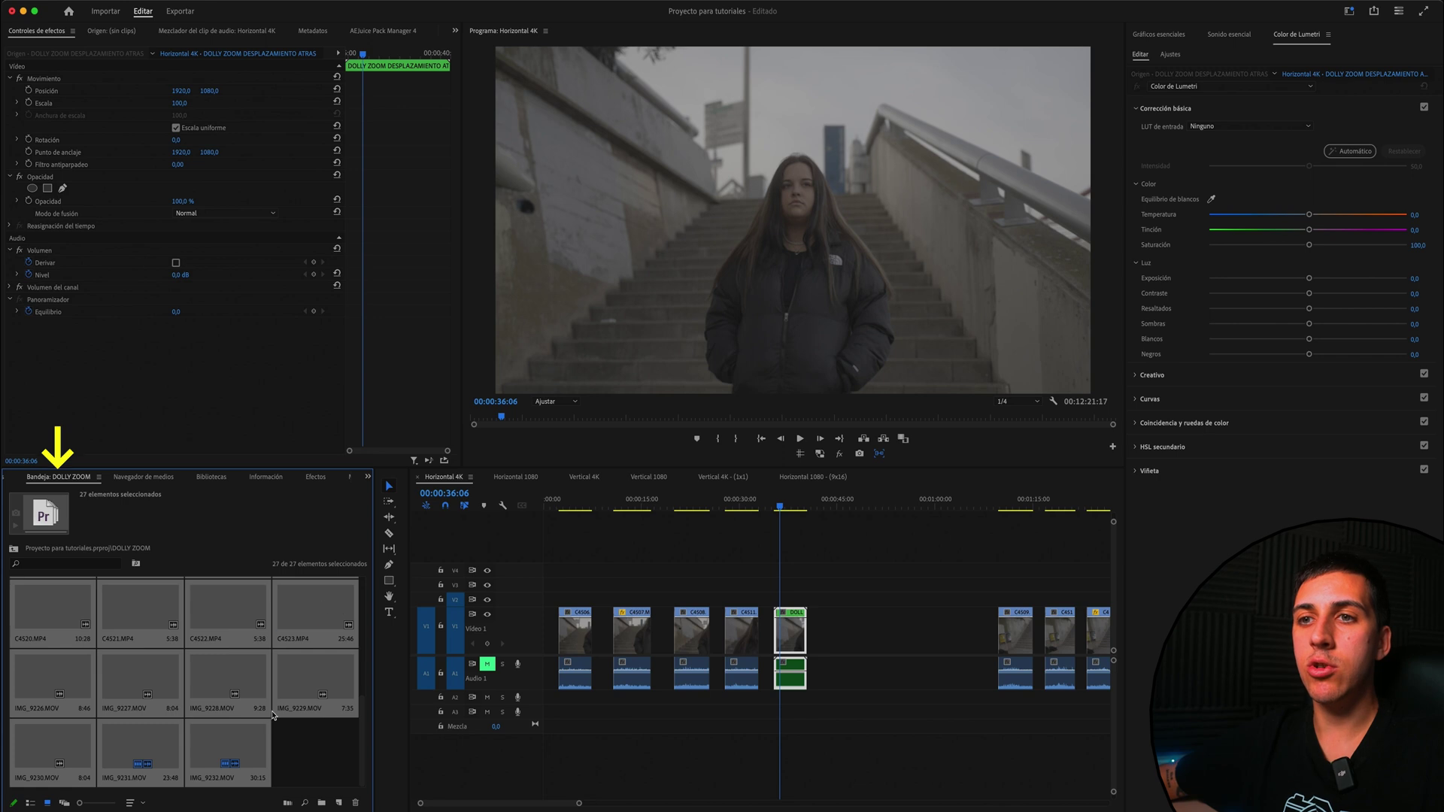
left_click(296, 700)
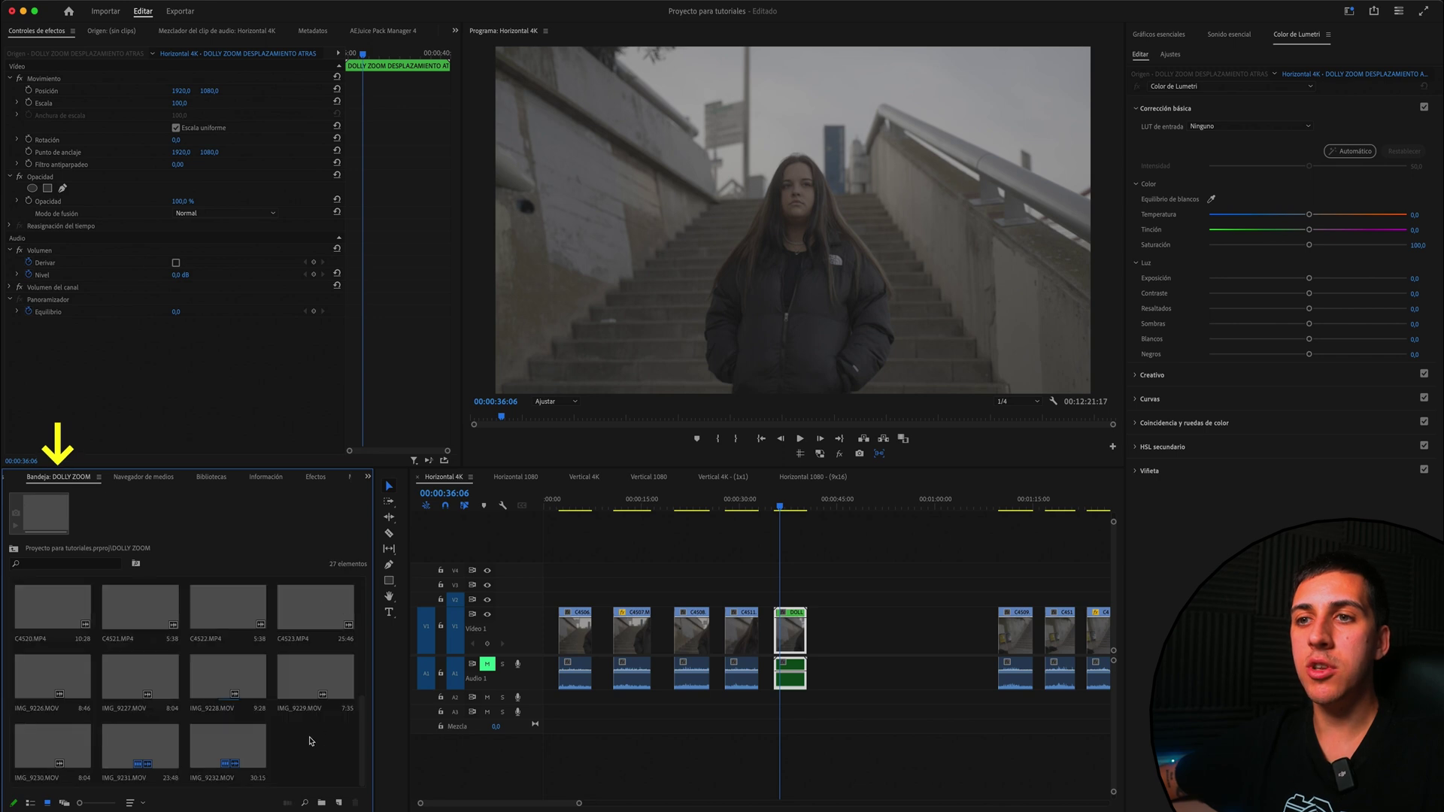
Step: Create a 3840x2160 adjustment layer and place it on V2 above the DOLLY ZOOM clip
left_click(339, 805)
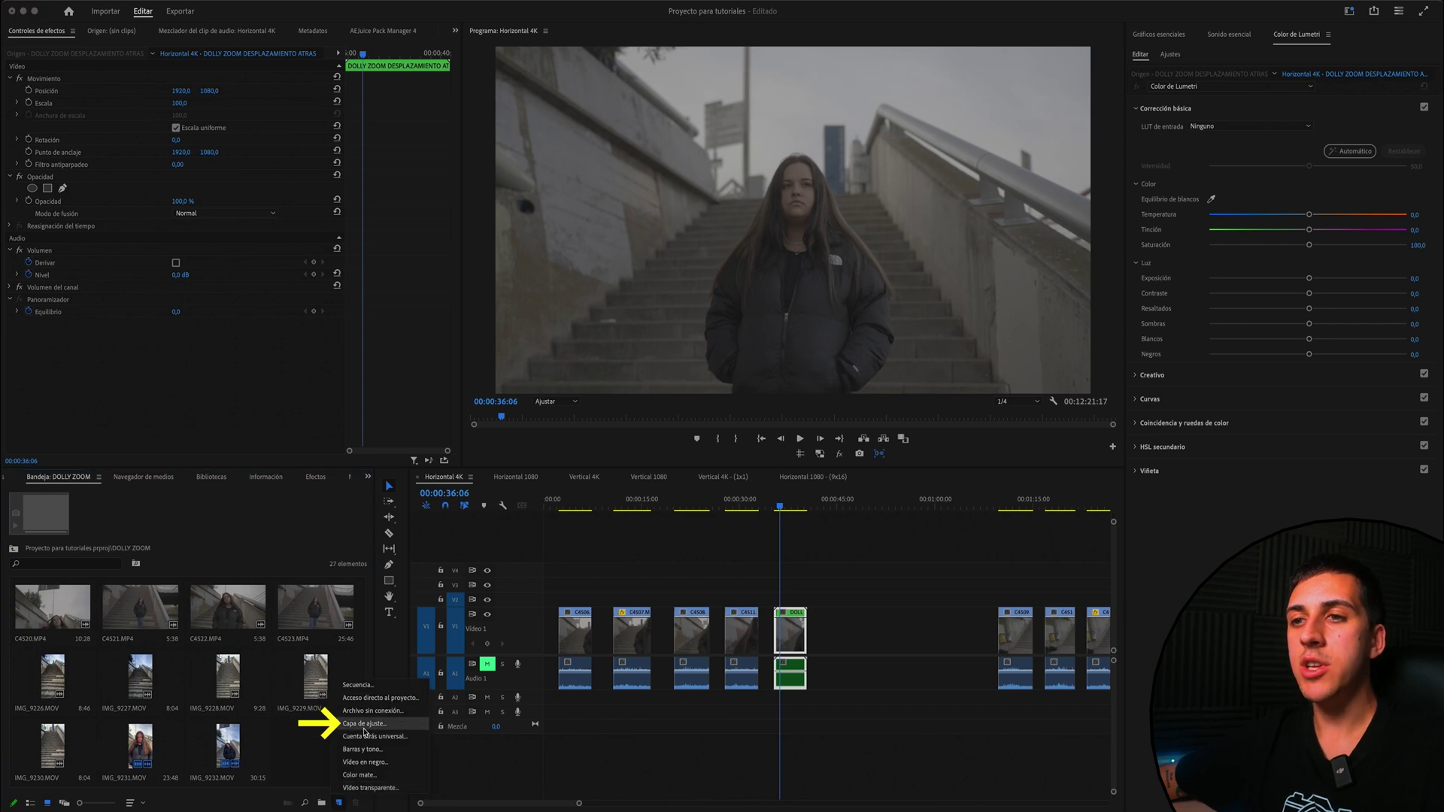
left_click(364, 725)
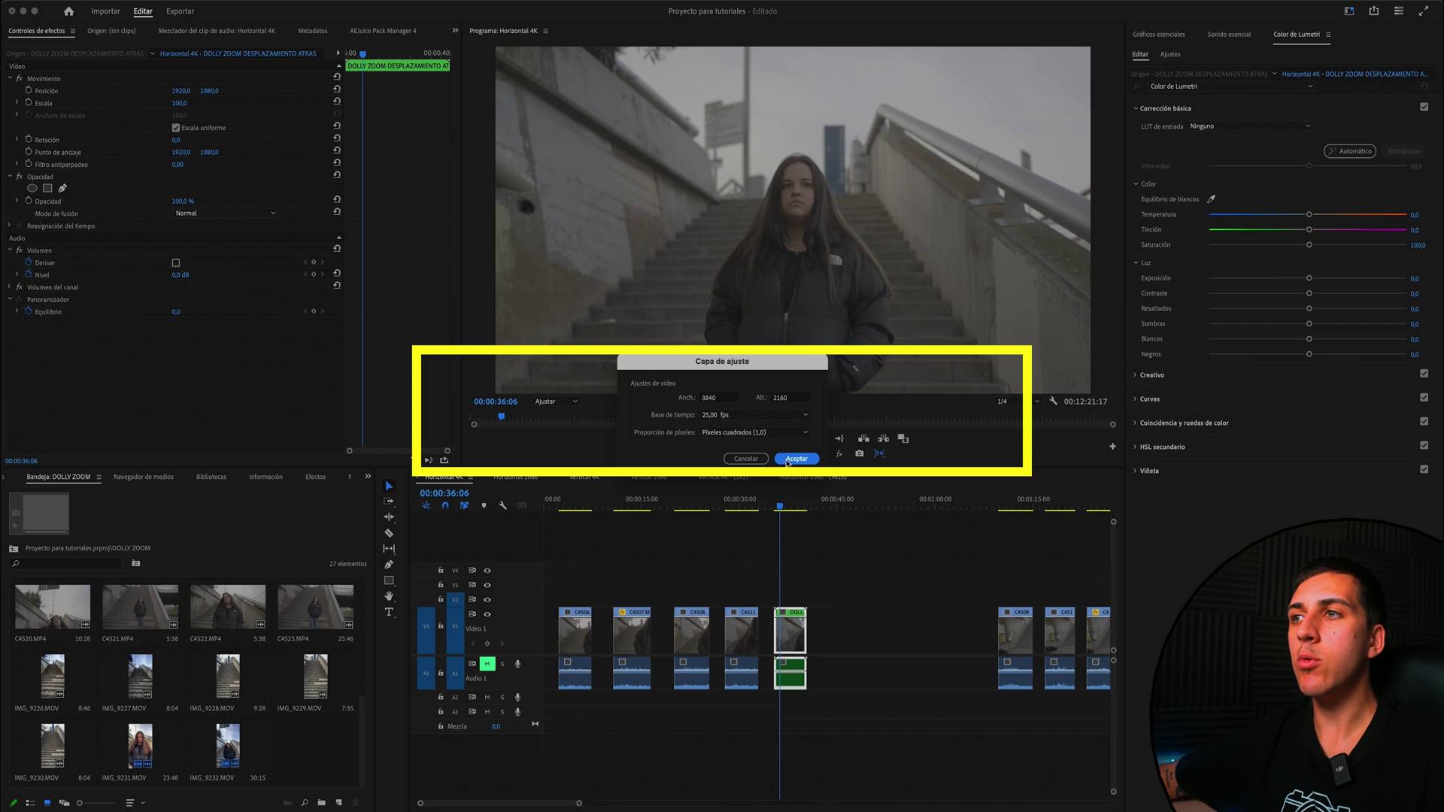
left_click(788, 460)
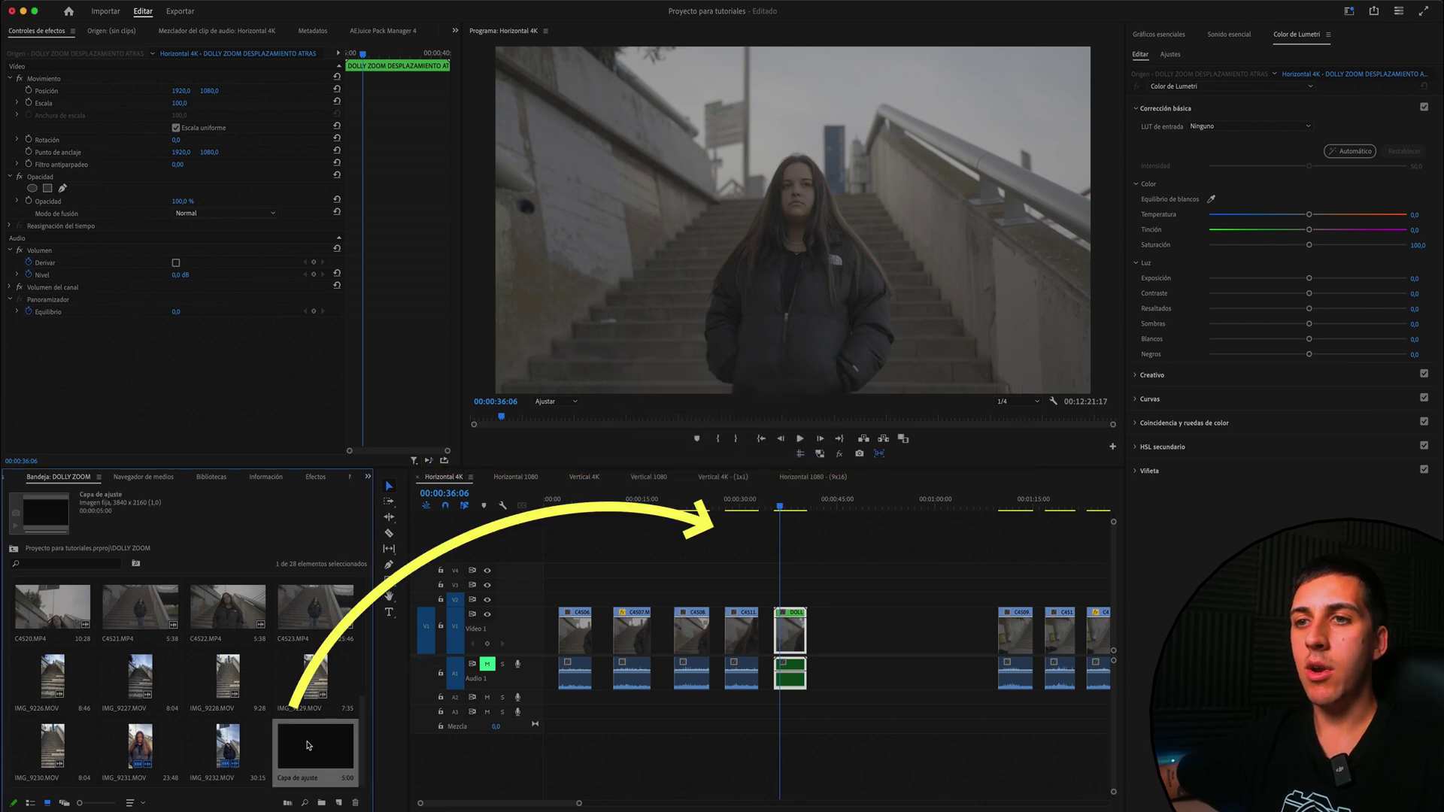
mouse_move(307, 745)
left_mouse_down()
mouse_move(837, 592)
mouse_move(785, 602)
left_mouse_up()
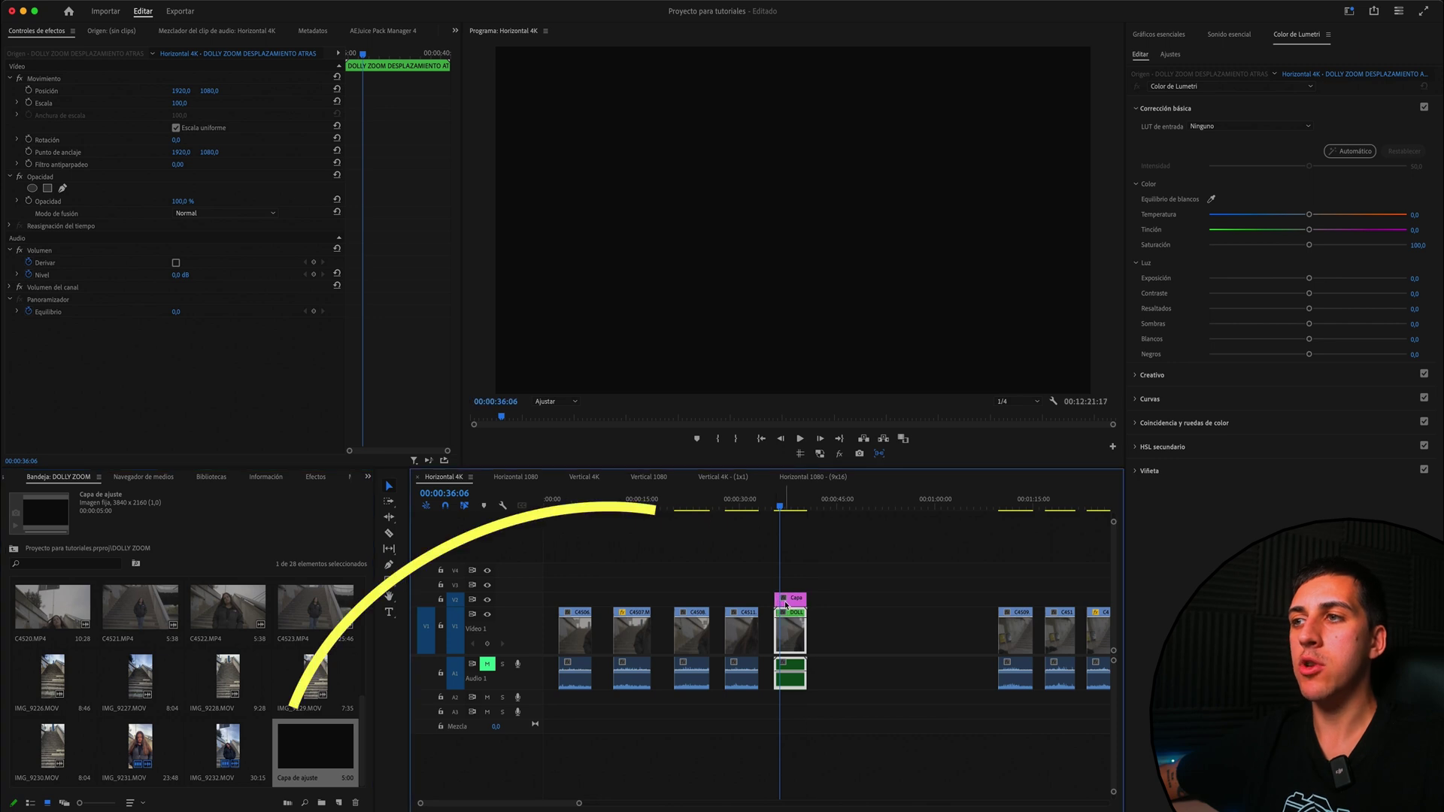
left_click(724, 580)
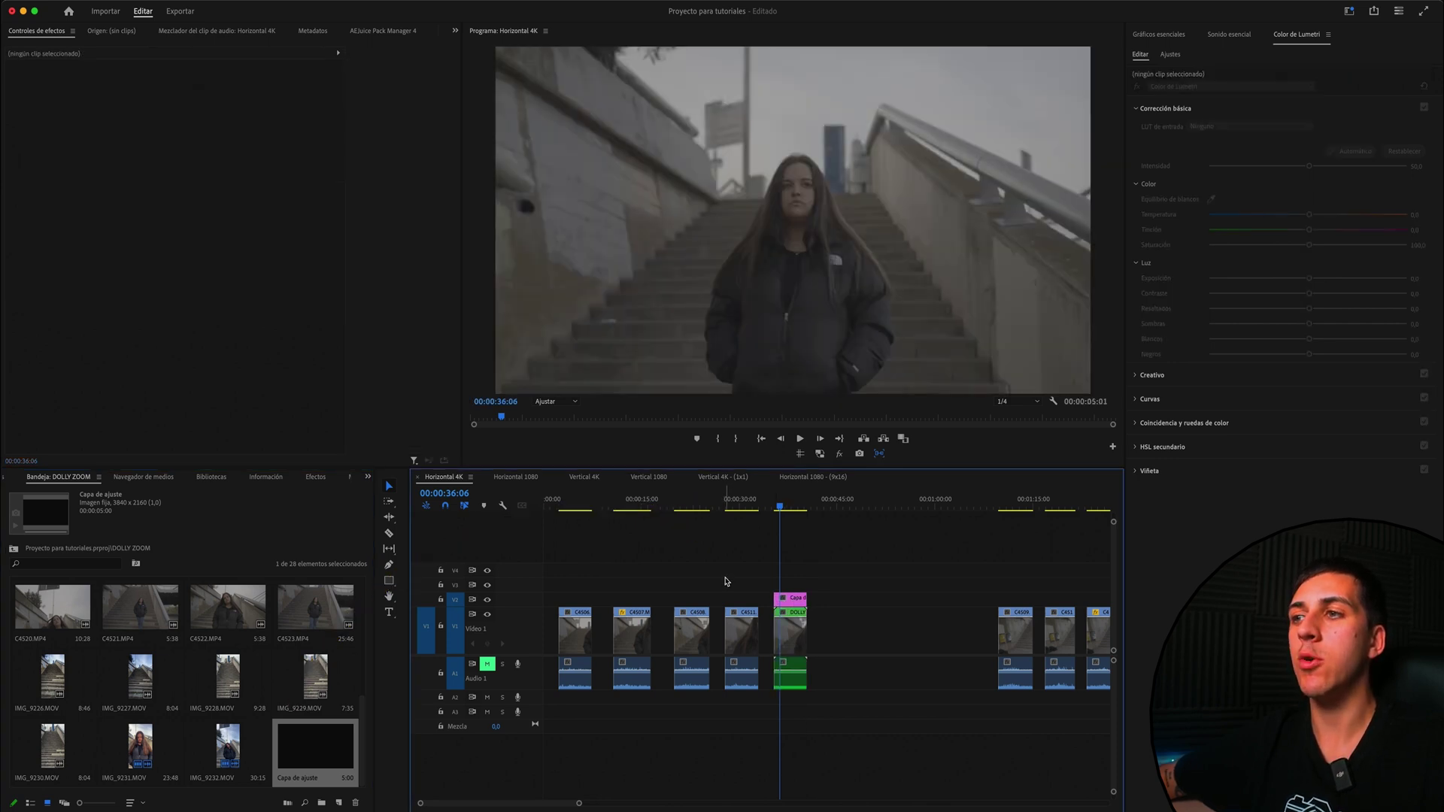
Step: Search RECORTAR and apply the Recortar crop effect to the adjustment layer
left_click(316, 477)
type("RECORTAR")
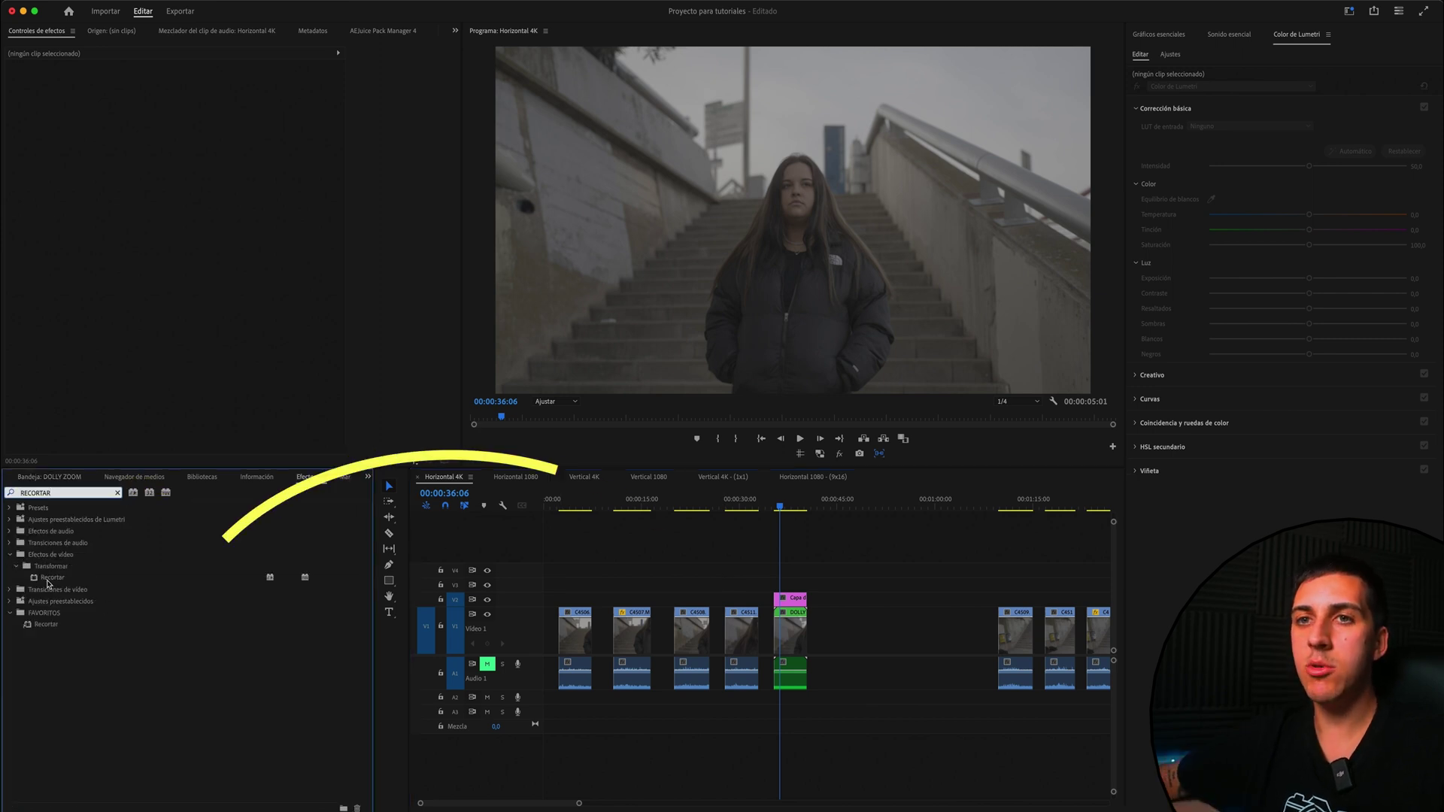
left_click(62, 582)
left_click_drag(57, 583, 785, 602)
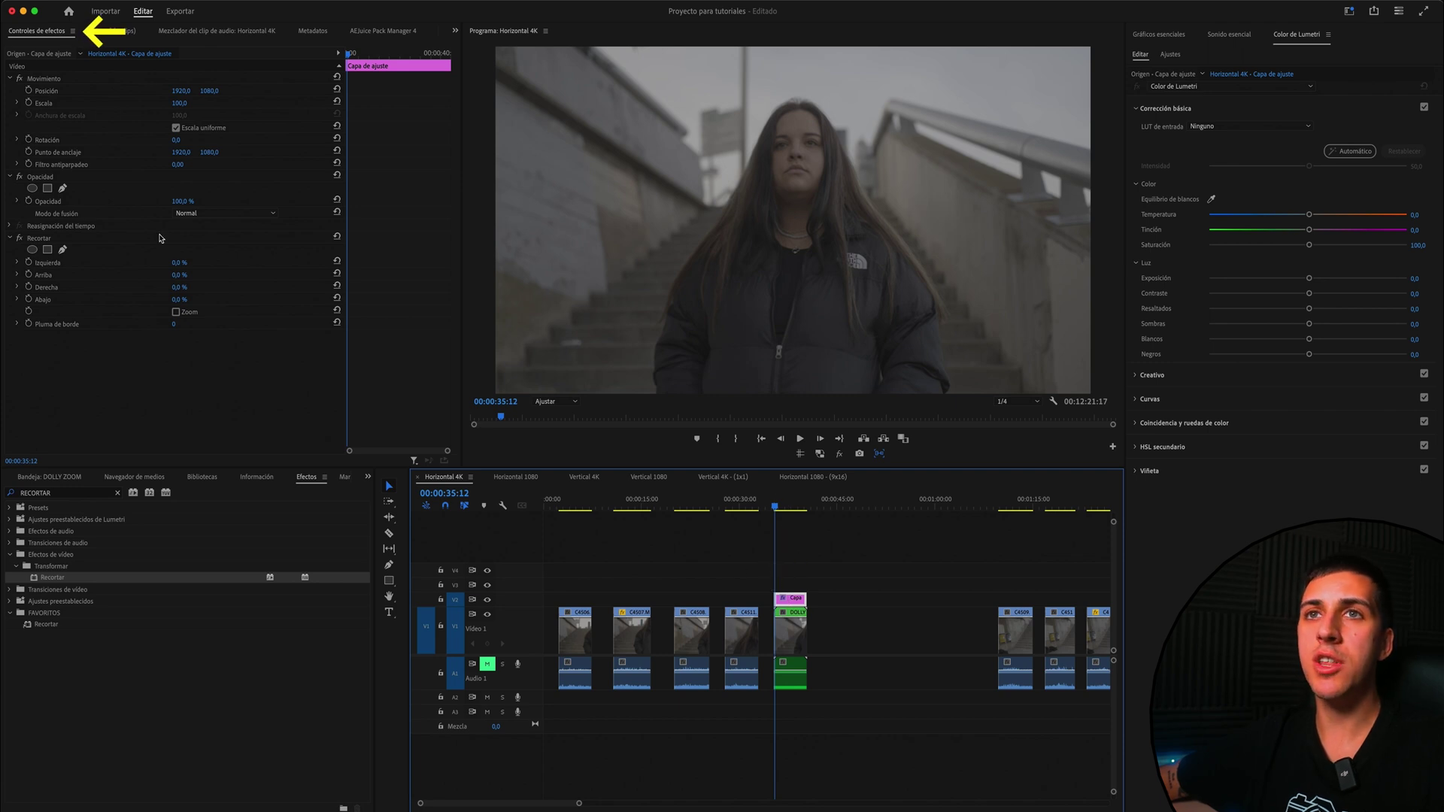
Step: Set the crop to about 38% left and 40.5% right, trimming top and bottom
left_click(180, 262)
type("19")
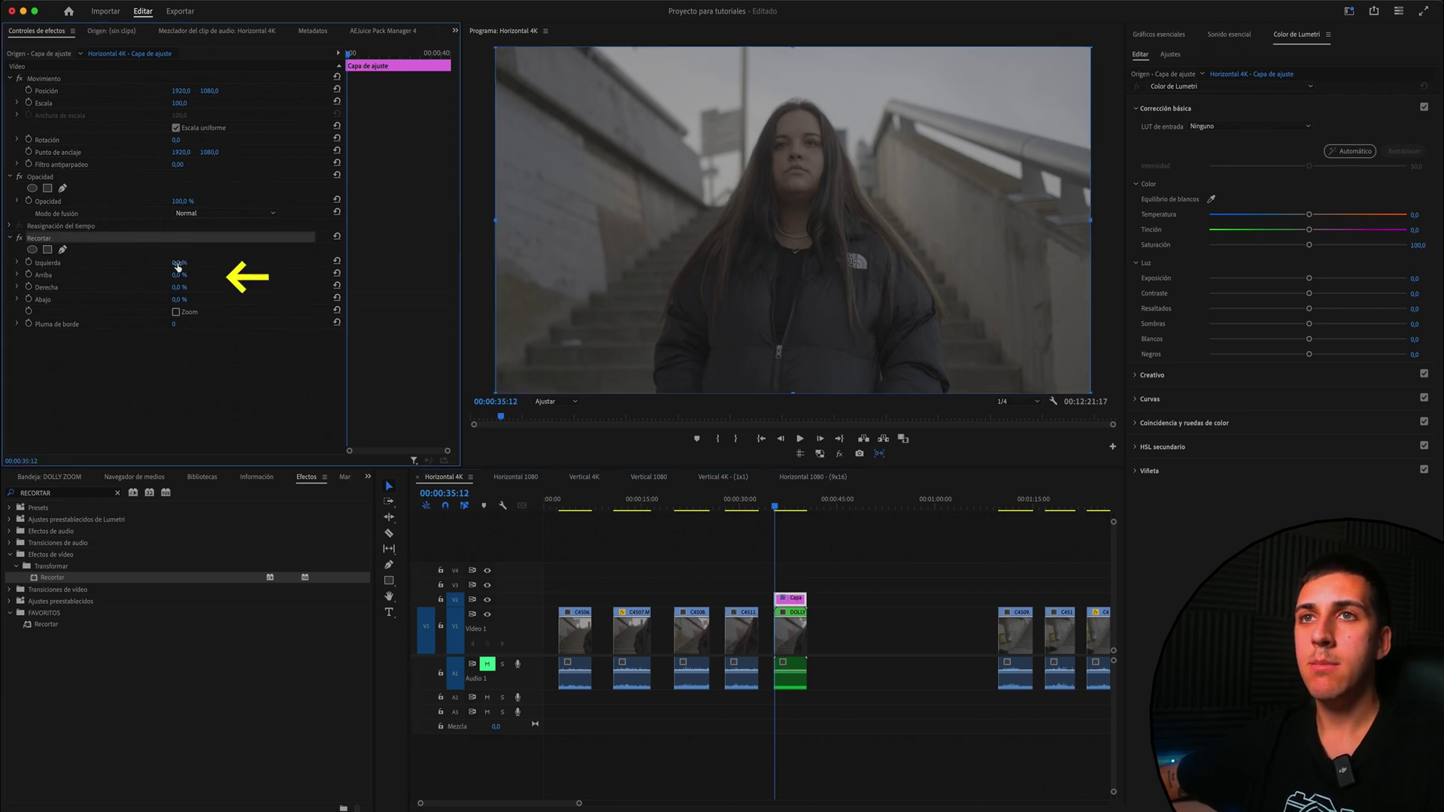
key("Return")
mouse_move(181, 263)
left_mouse_down()
mouse_move(197, 263)
mouse_move(193, 275)
mouse_move(161, 275)
mouse_move(207, 287)
mouse_move(189, 275)
mouse_move(187, 300)
left_mouse_up()
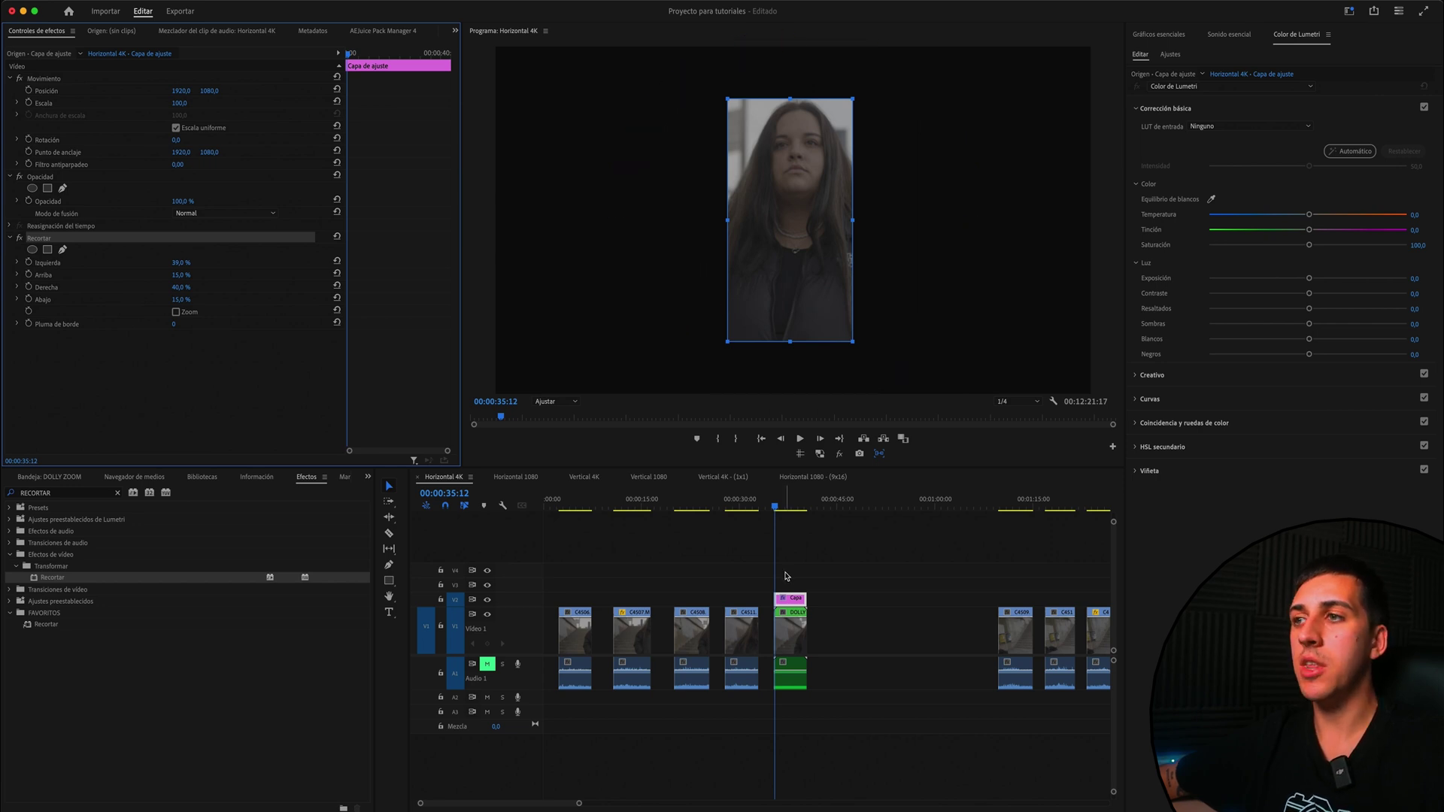
left_click(792, 612)
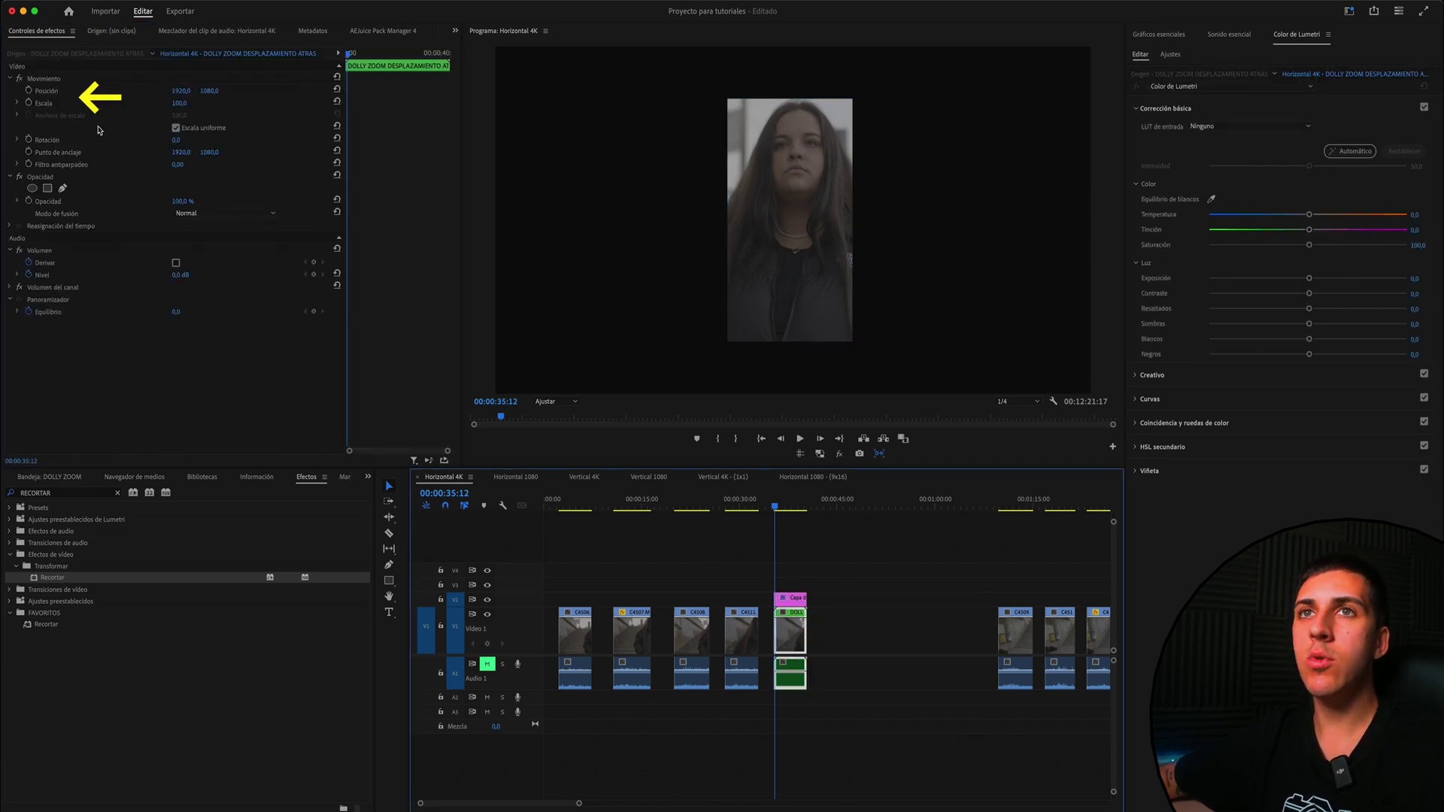
Step: Keyframe the DOLLY ZOOM clip's Position and Scale, zooming from 100 to about 247
left_click(29, 91)
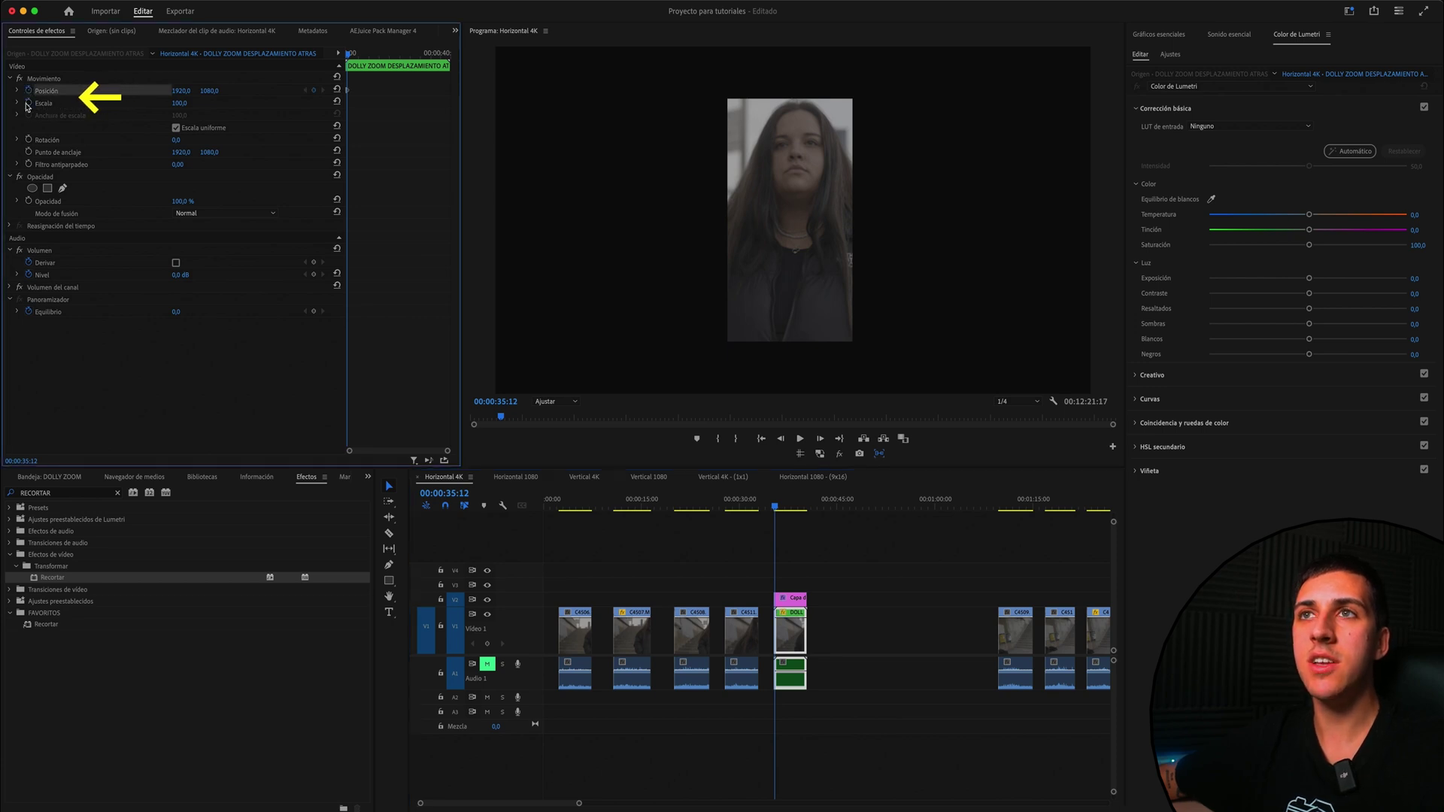
left_click(28, 103)
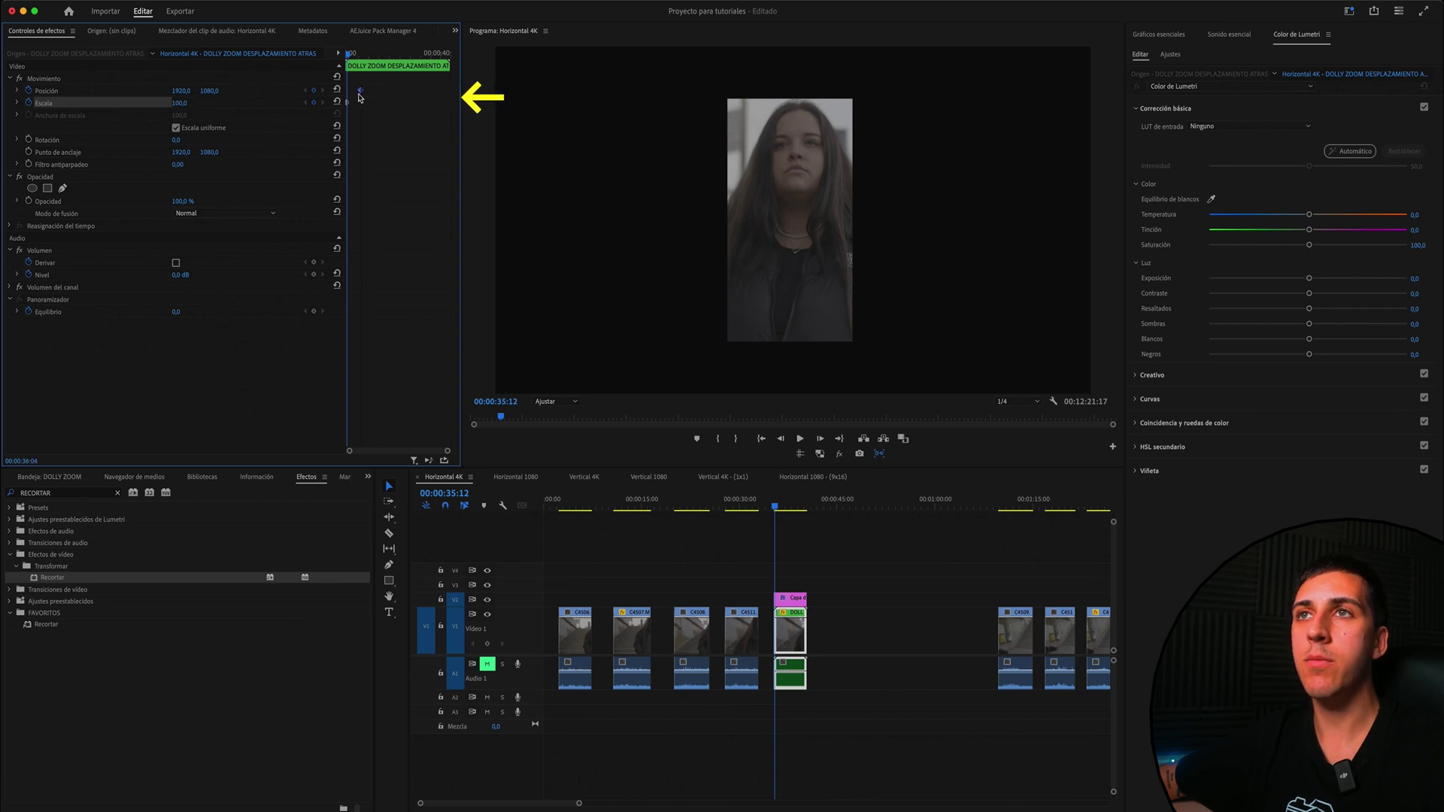
left_click_drag(347, 103, 445, 63)
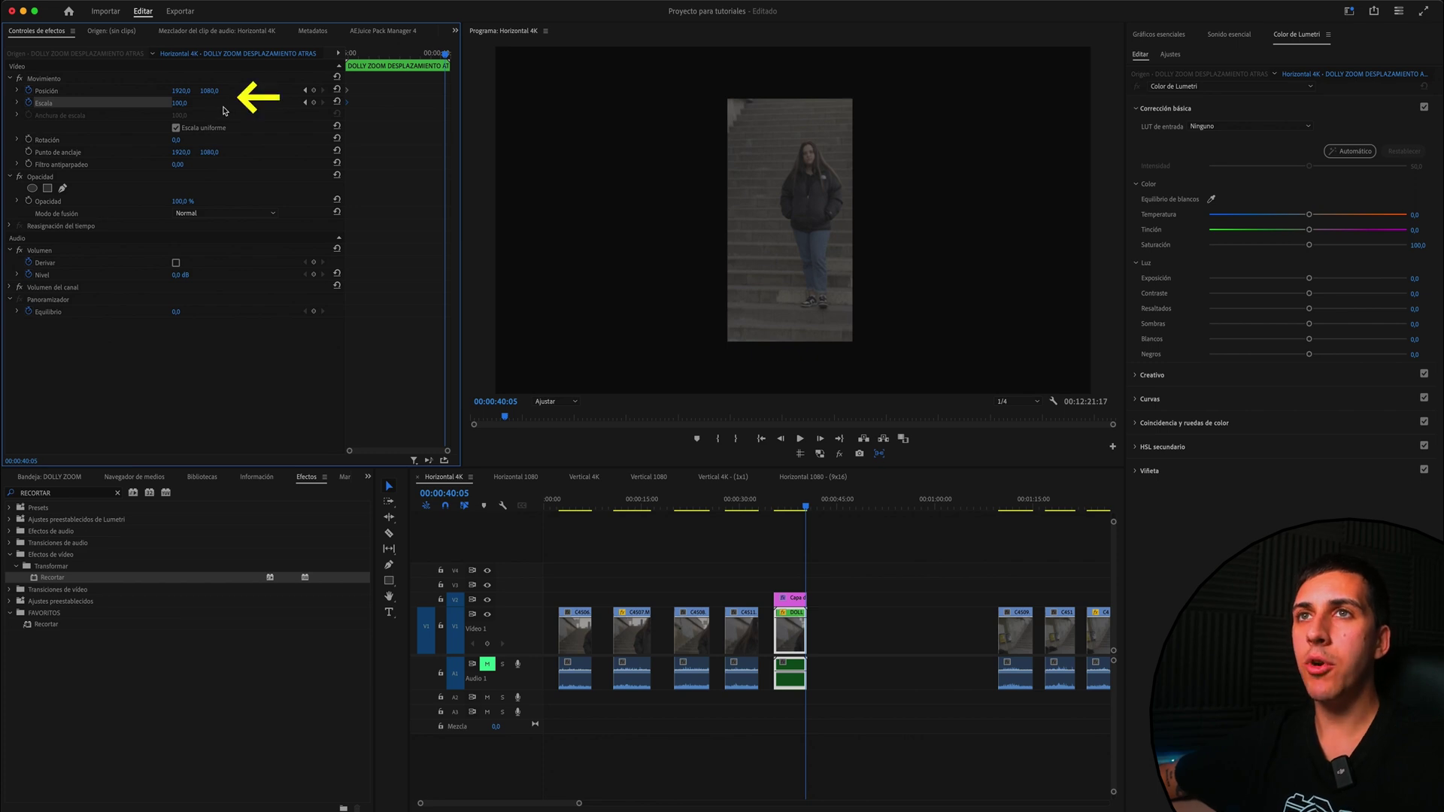
left_click_drag(179, 103, 186, 103)
left_click(181, 103)
type("250")
key("Return")
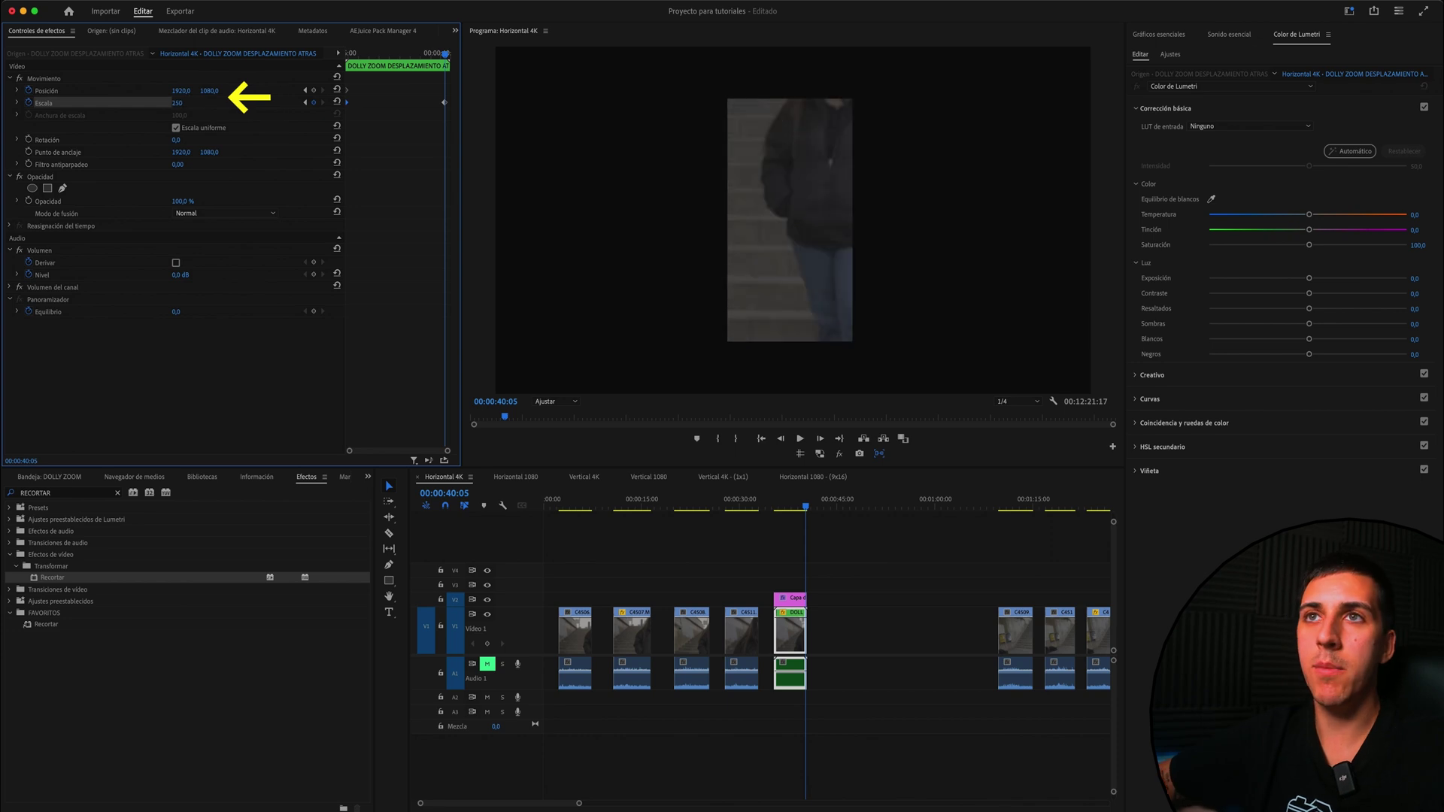
left_click_drag(445, 102, 450, 102)
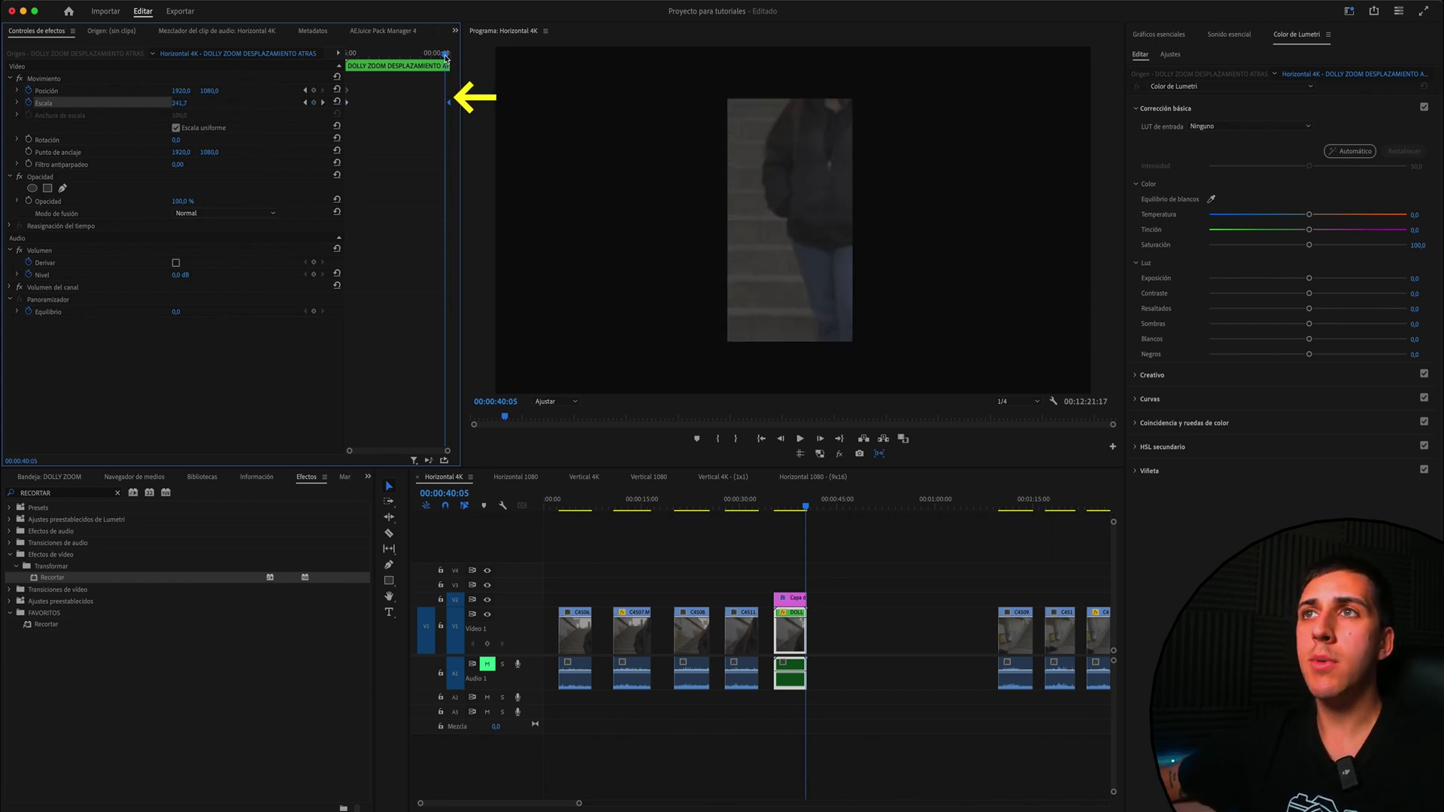
Step: Set the end Position to about 1428.7, 1607.8 at the clip's end to keep the girl framed
left_click_drag(446, 57, 449, 57)
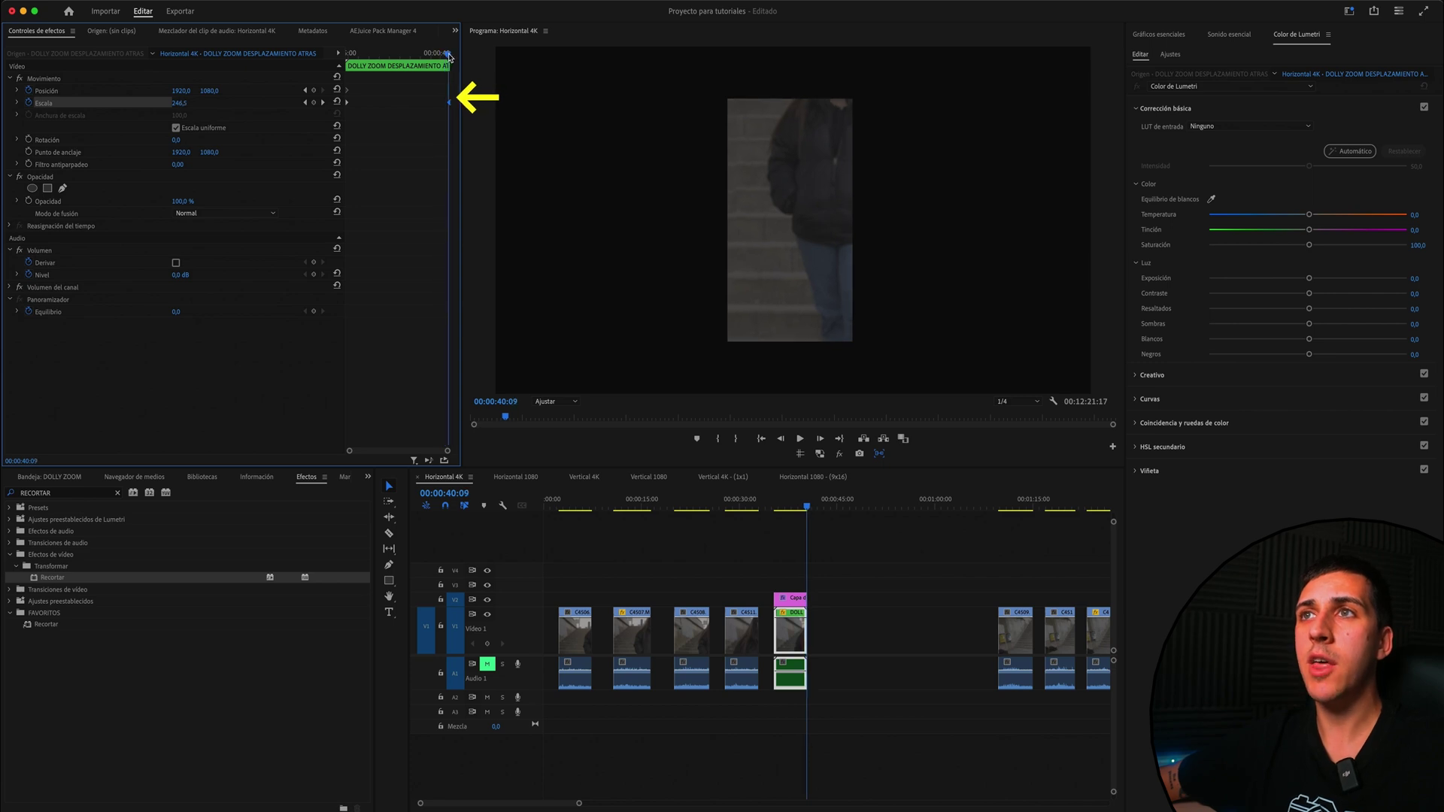
mouse_move(215, 91)
left_mouse_down()
mouse_move(256, 92)
mouse_move(154, 92)
left_mouse_up()
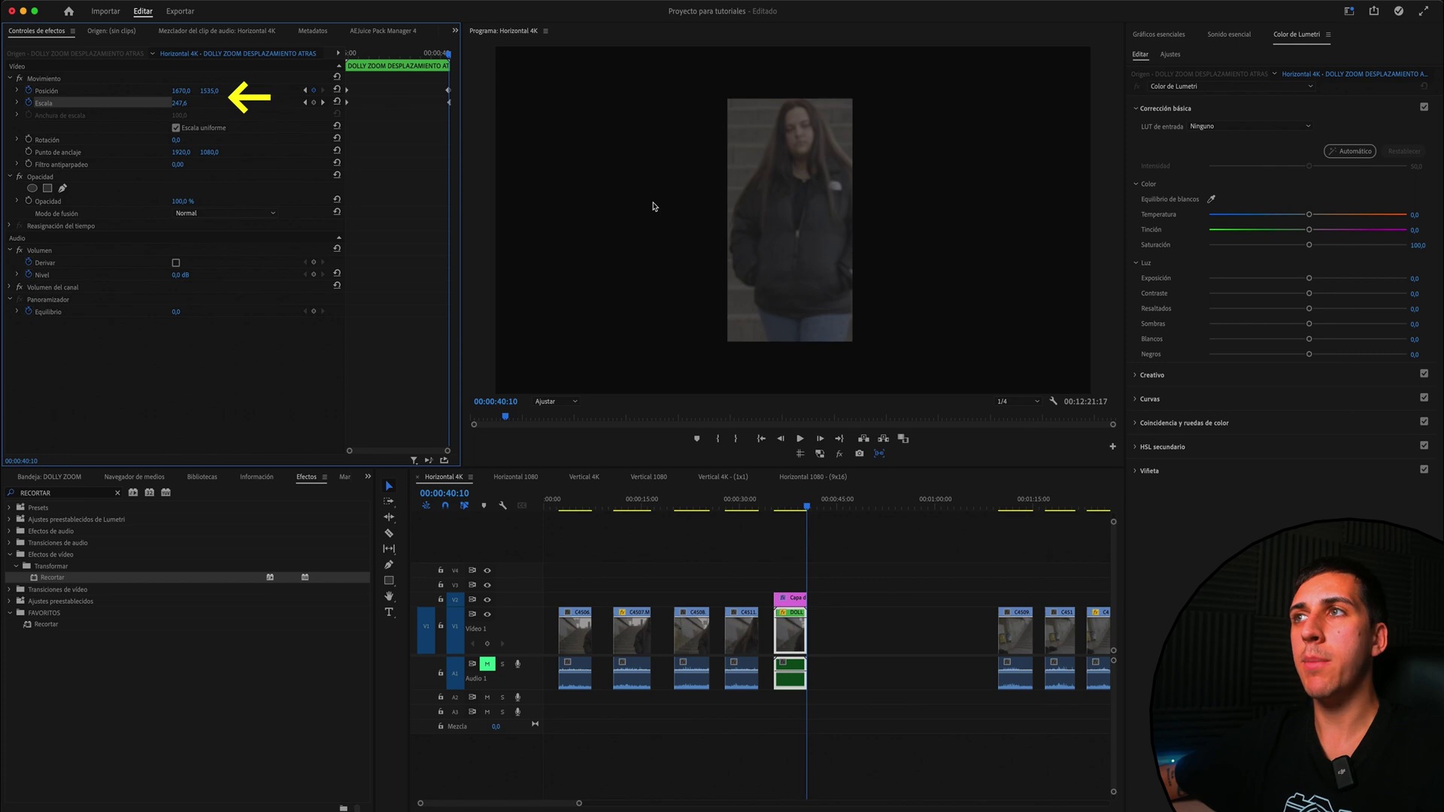
key("super+z")
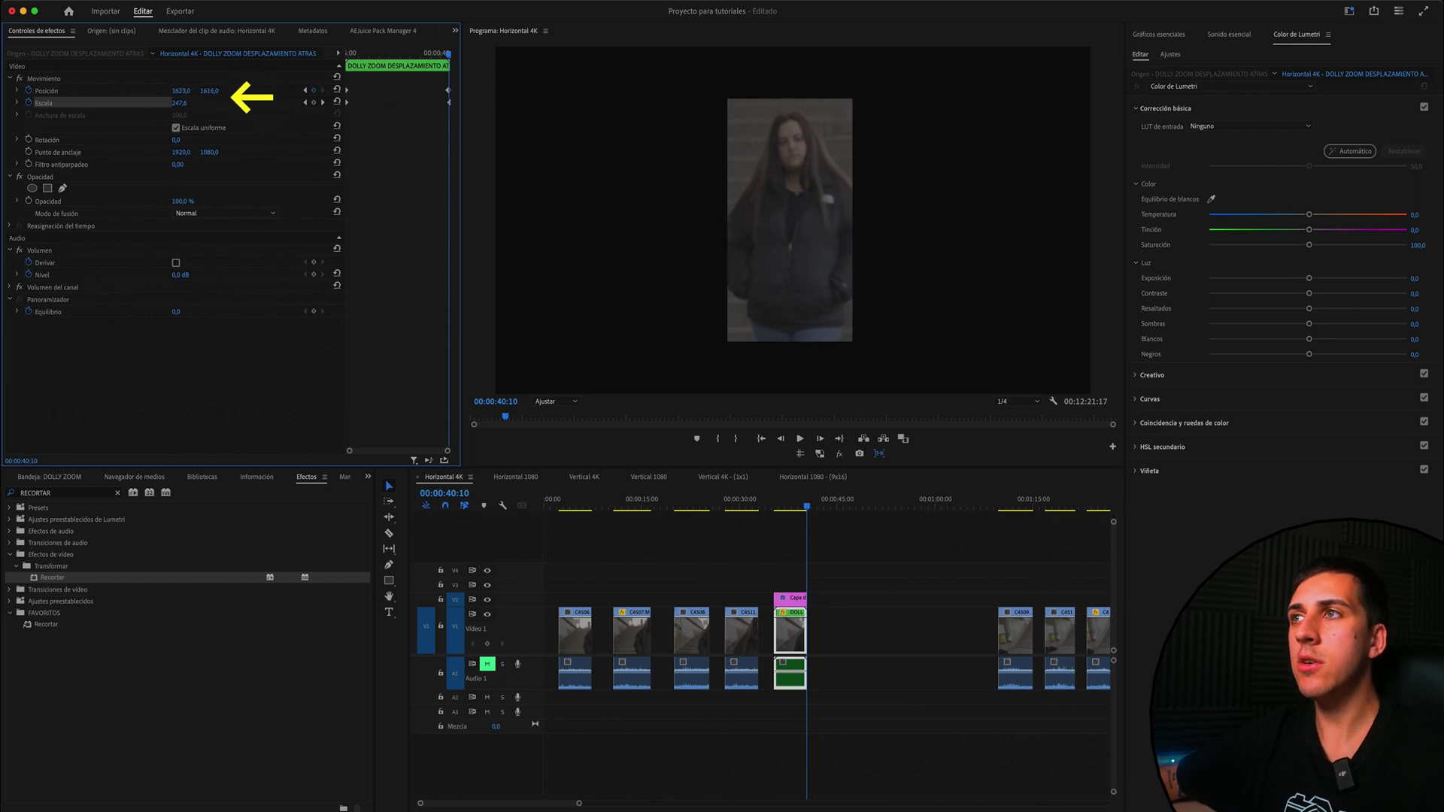
left_click_drag(441, 91, 462, 93)
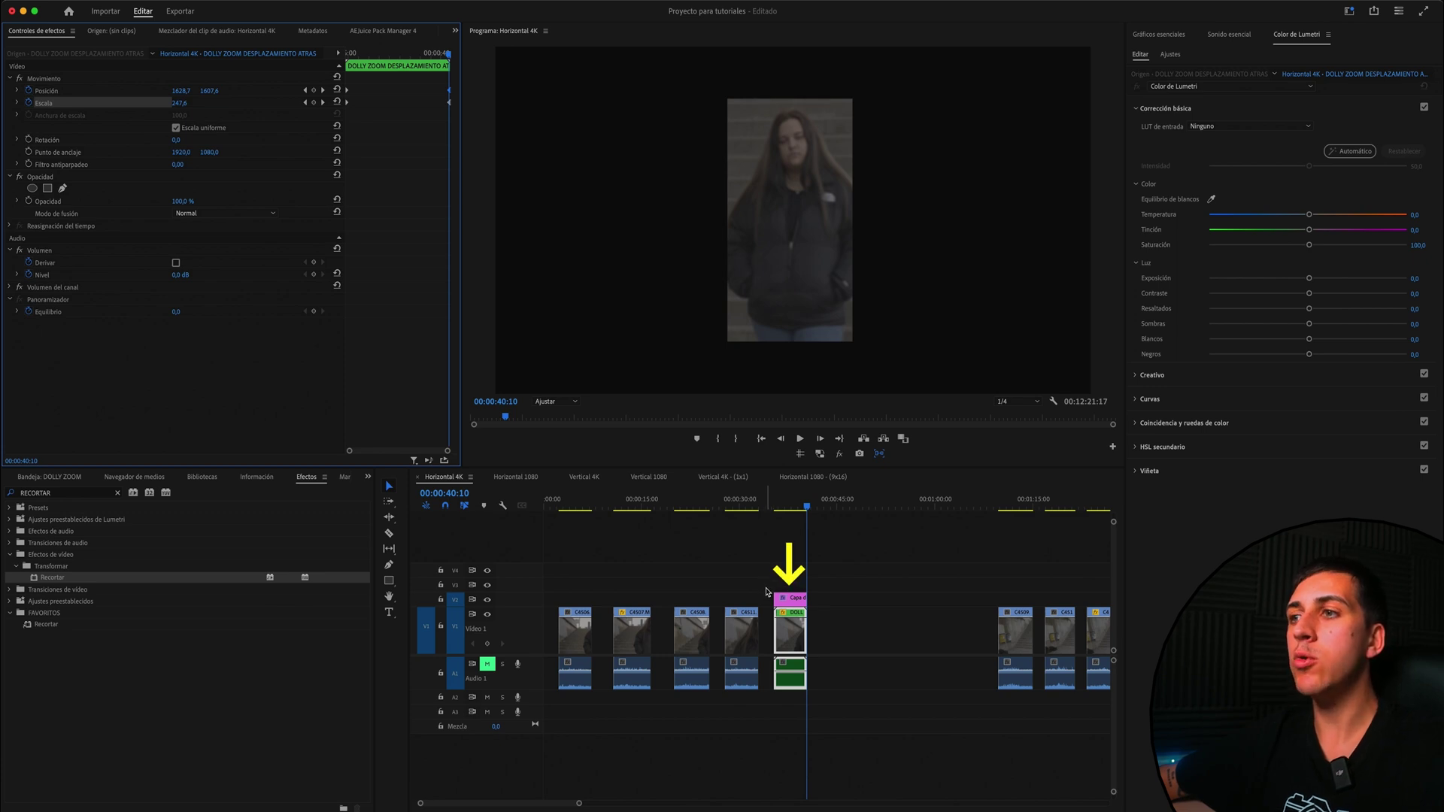
Step: Turn off track output for V2 so the cropping adjustment layer is hidden
left_click(780, 599)
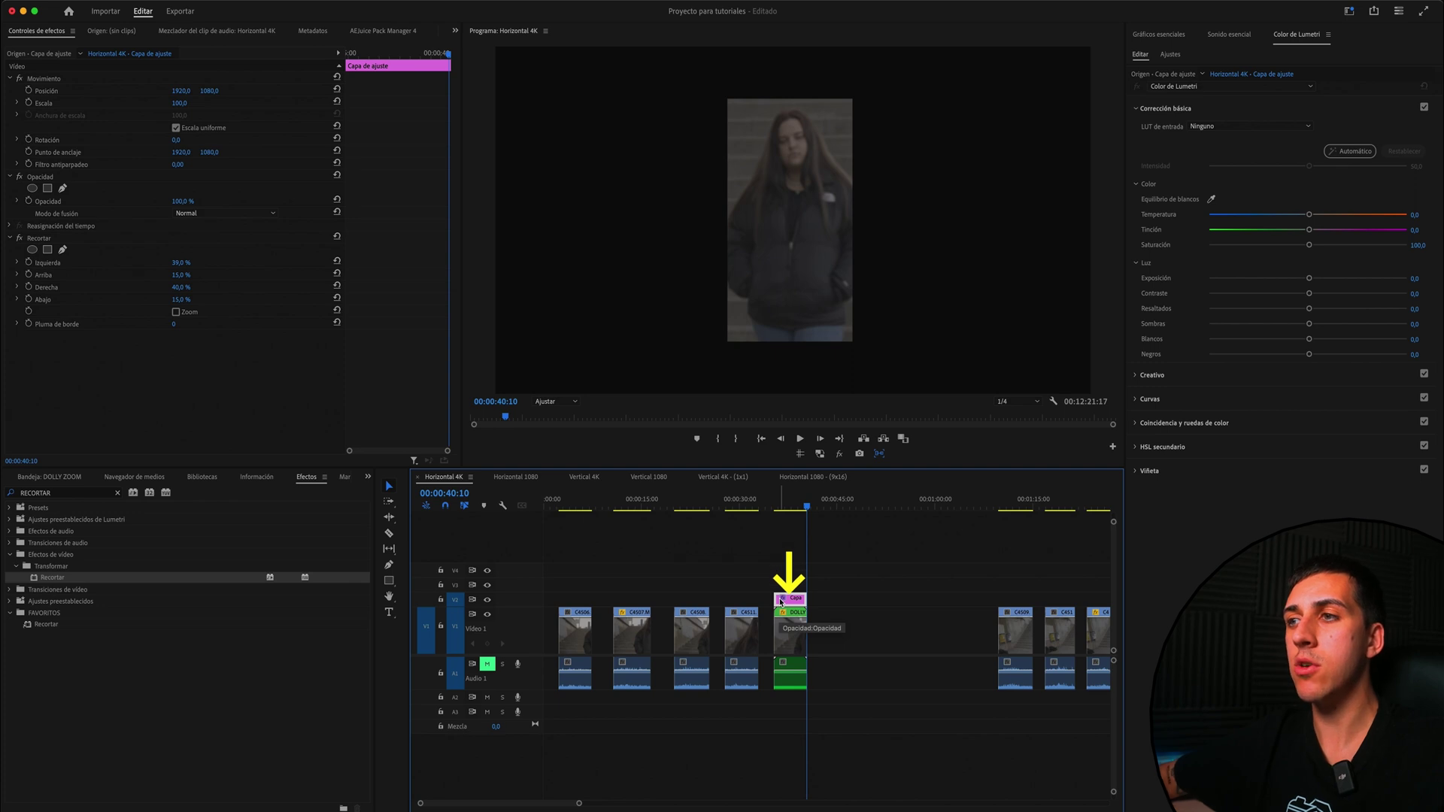
left_click(665, 590)
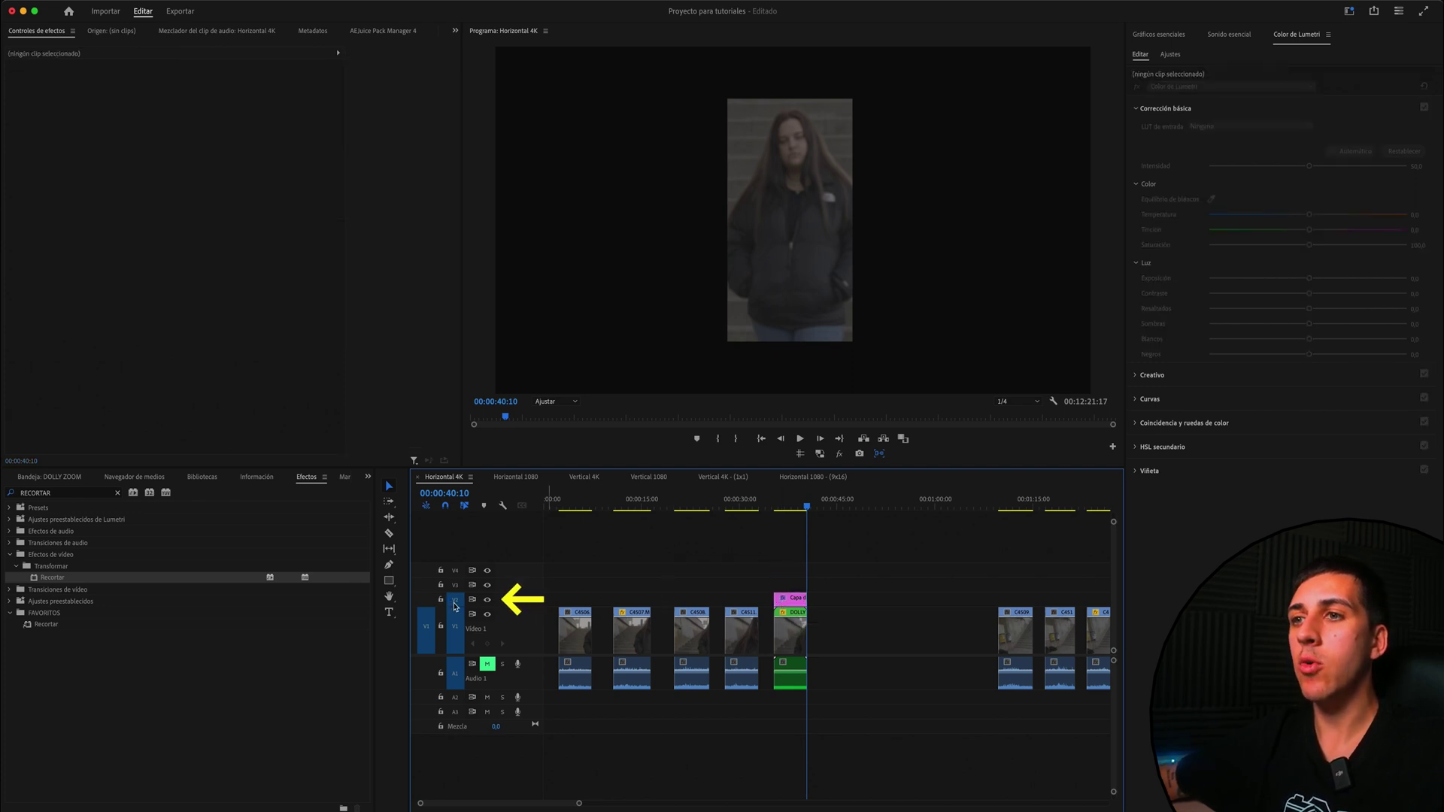
left_click(489, 601)
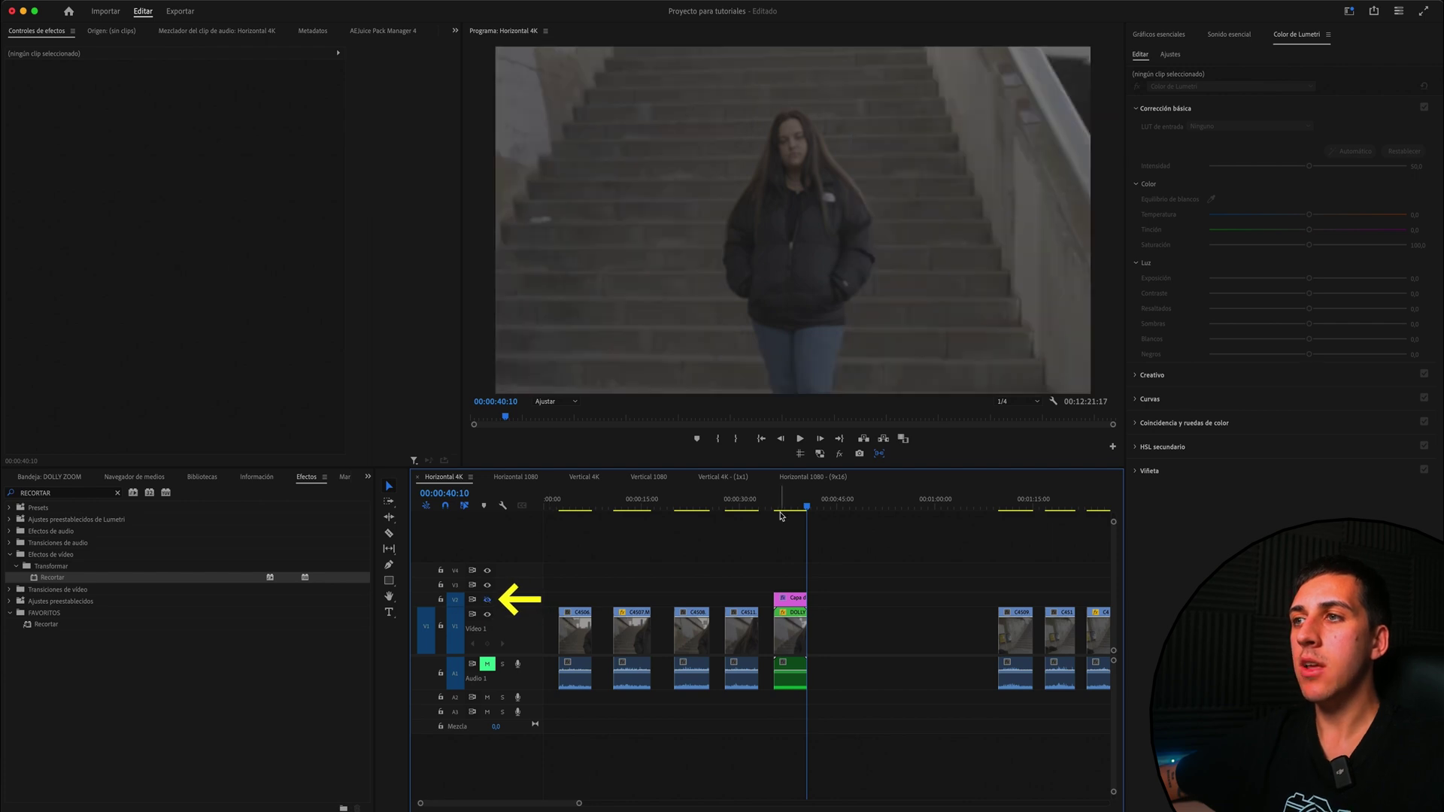
Step: Play the uncropped staircase dolly zoom from the clip start, stopping at its end
left_click(776, 507)
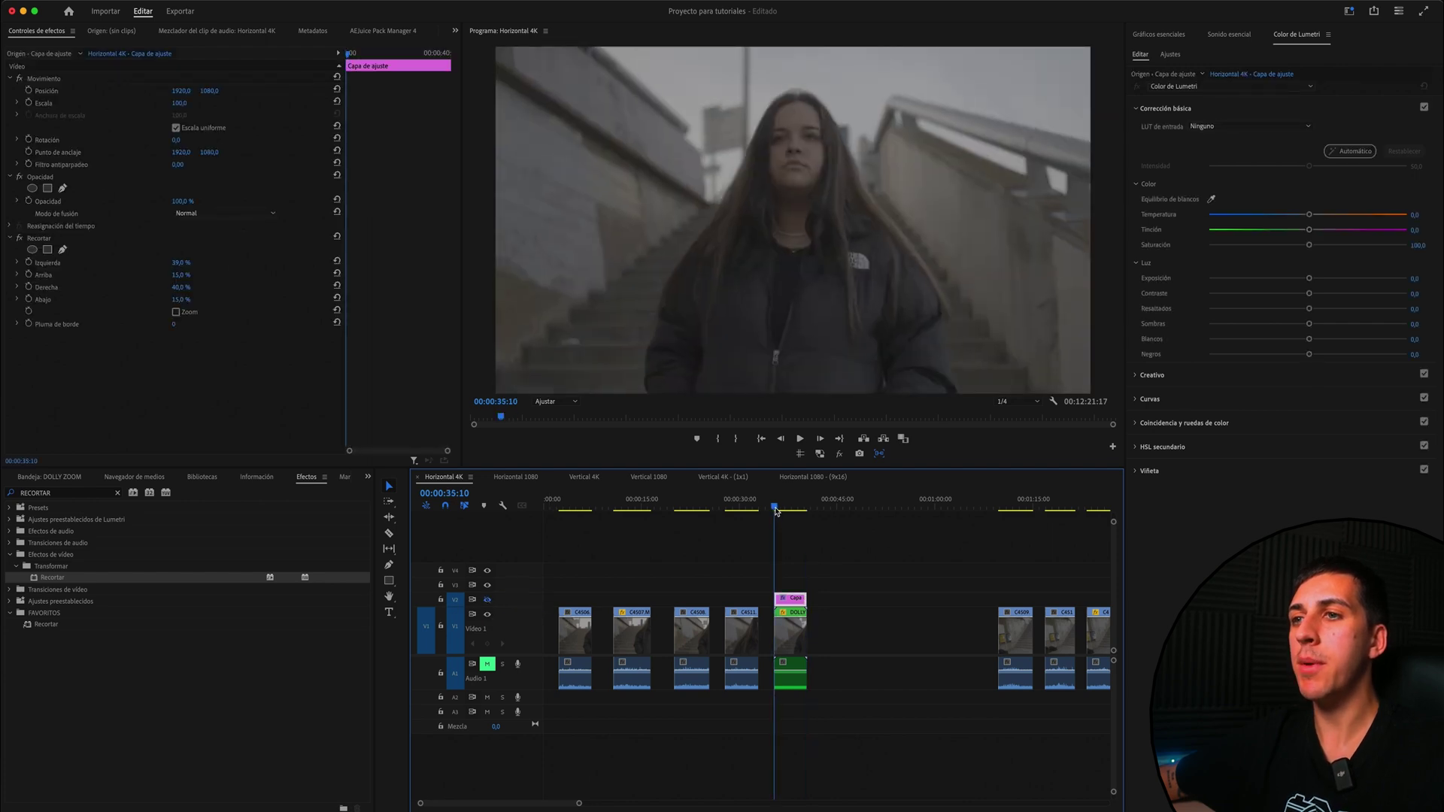
left_click(799, 438)
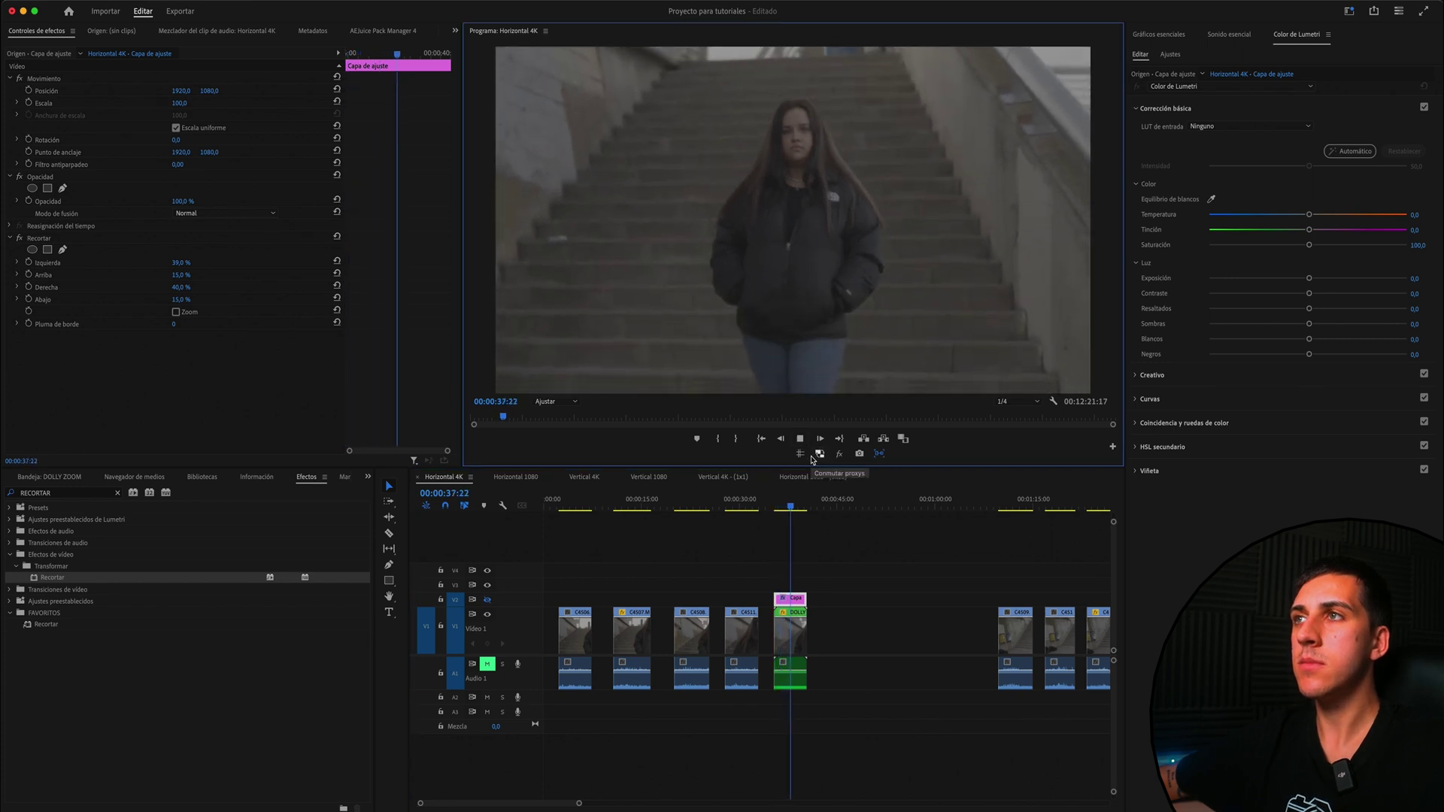
left_click(802, 440)
left_click(833, 553)
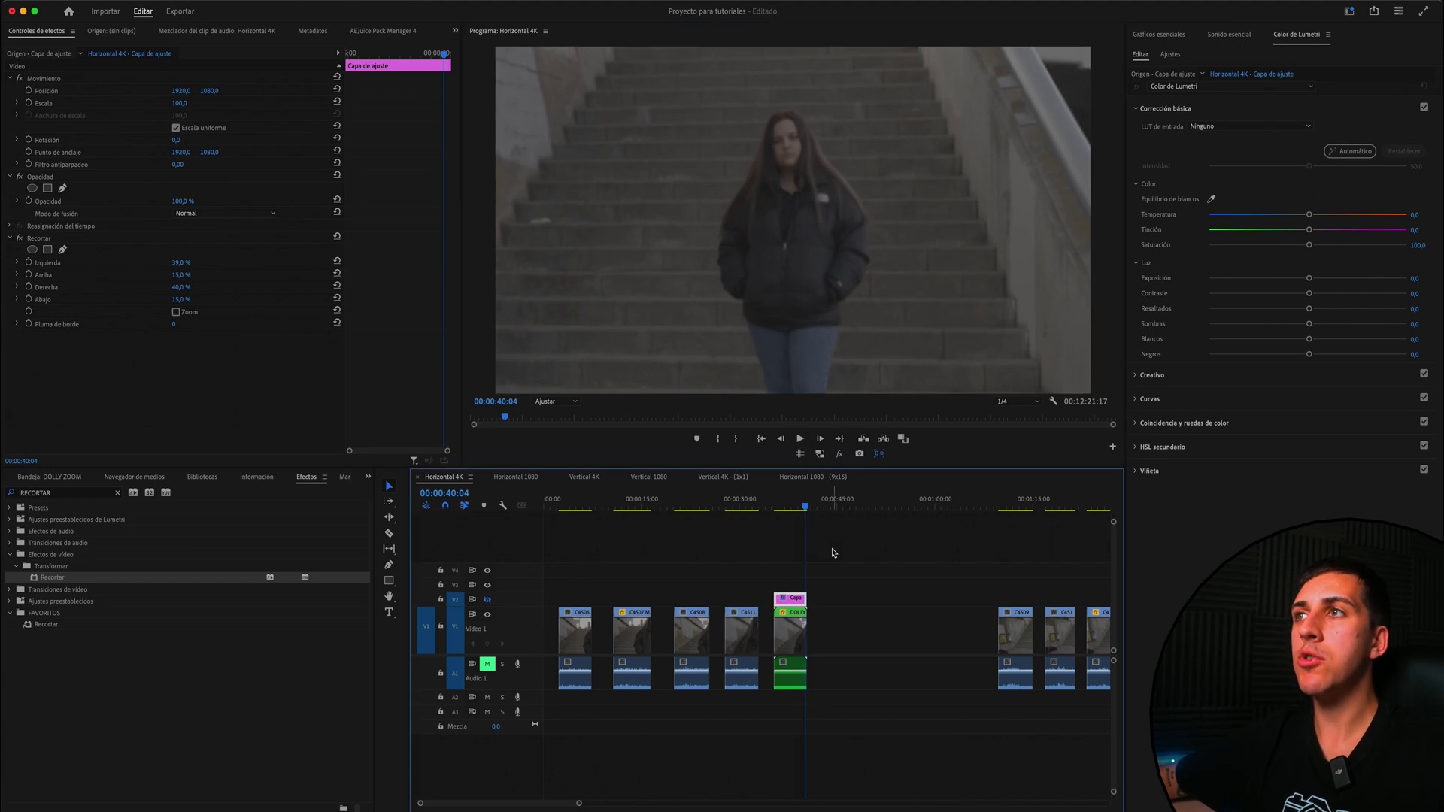